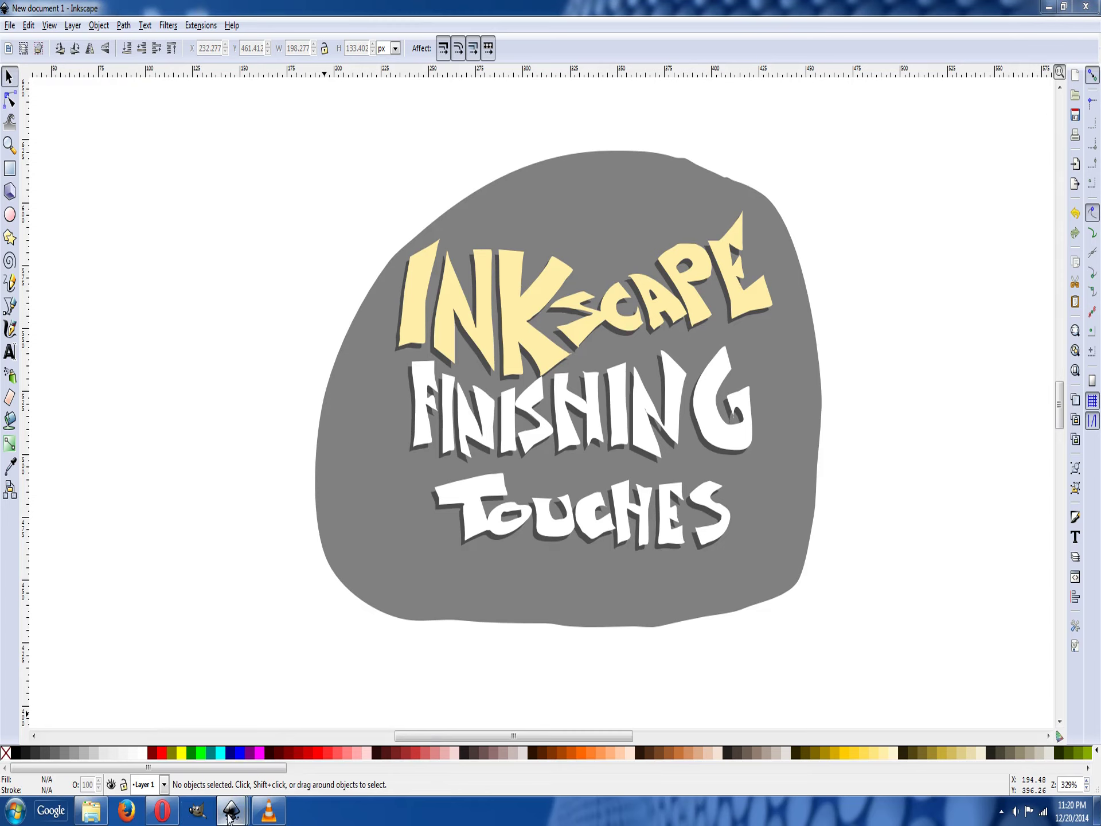
Minimize the title-card document and the media player to reveal the desktop.
{"action": "mouse_move", "coordinate": [235, 816]}
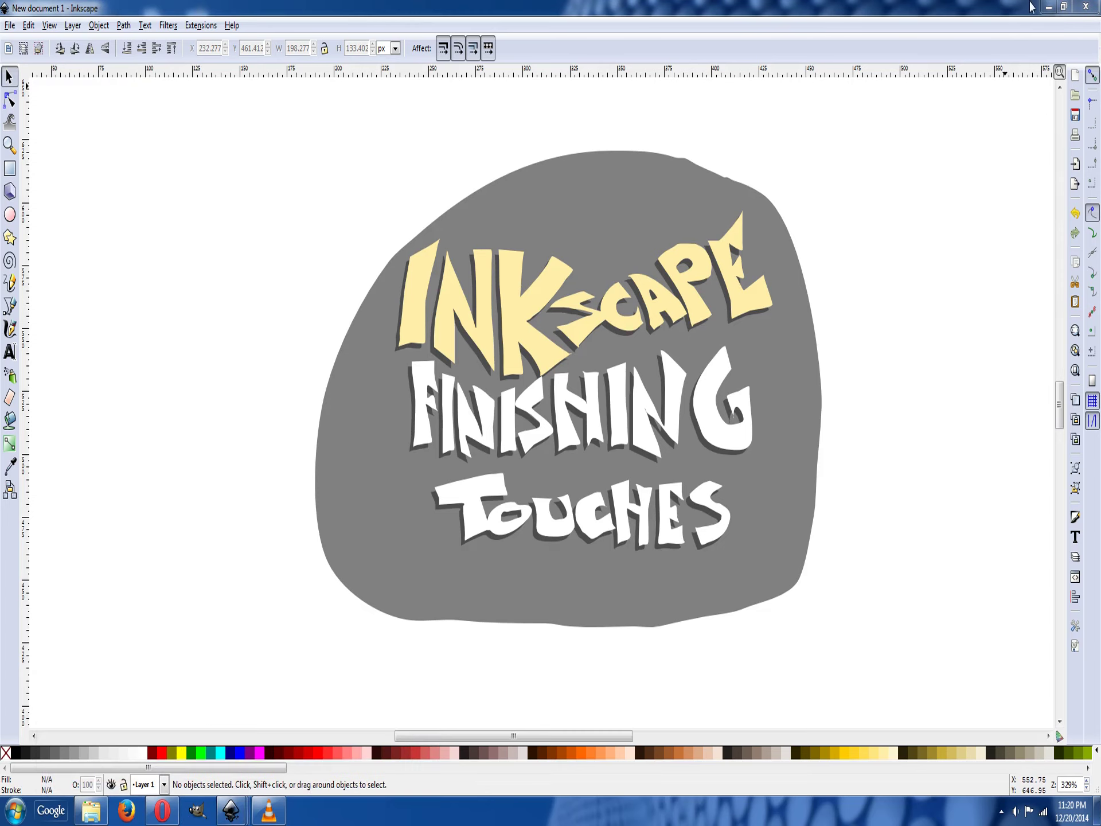
{"action": "left_click", "coordinate": [1048, 7]}
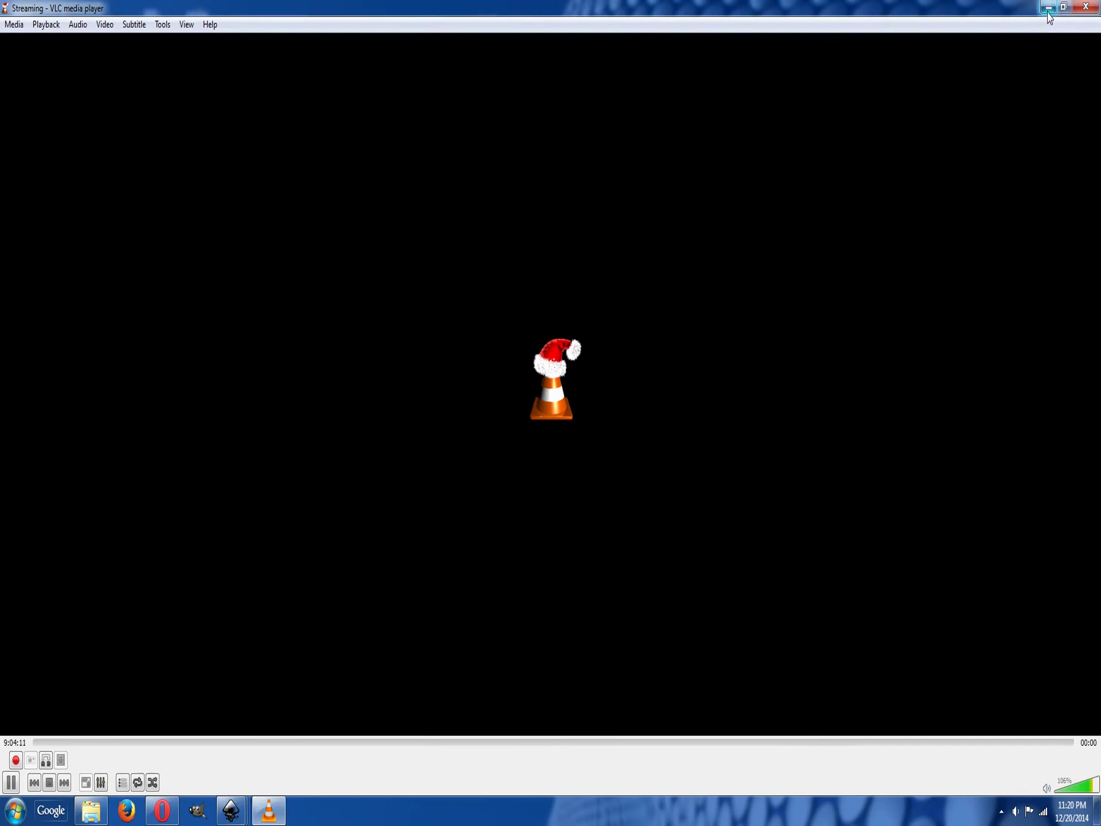
{"action": "left_click", "coordinate": [1048, 7]}
Preview thanks-news-colored in Photo Viewer, close it, and switch to New document 4.
{"action": "left_click", "coordinate": [239, 743]}
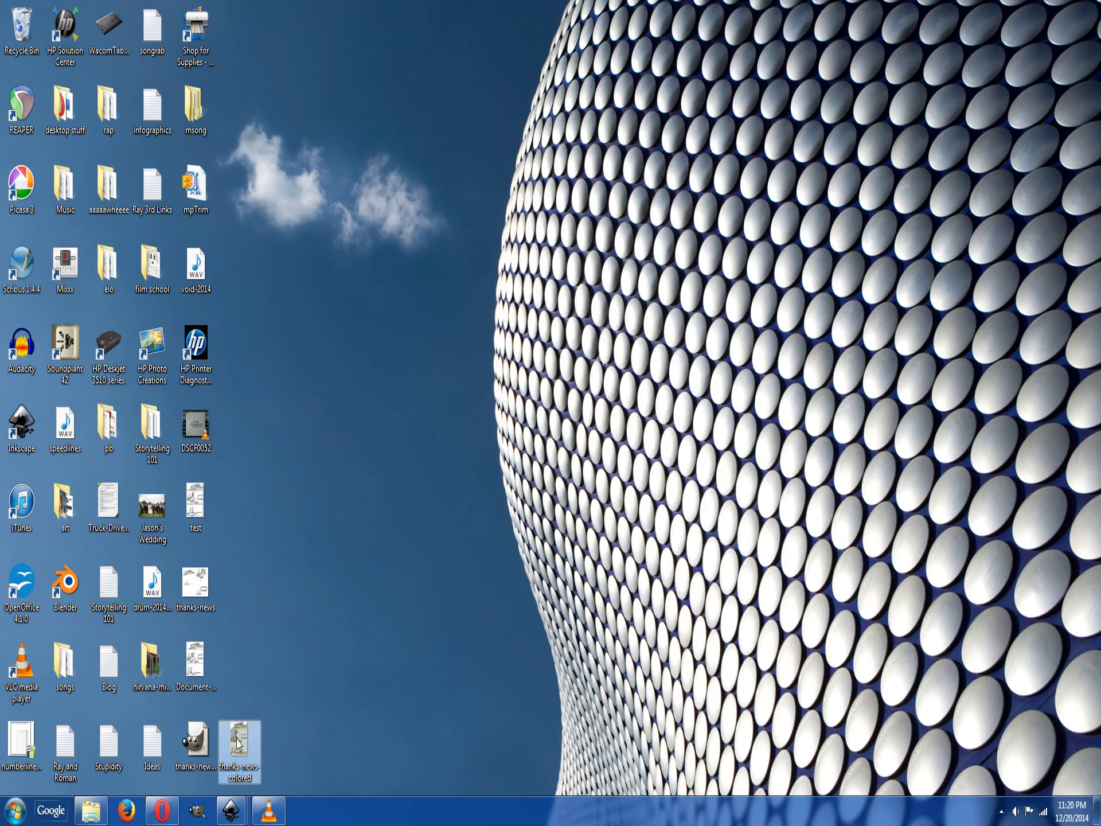
{"action": "double_click", "coordinate": [236, 742]}
{"action": "left_click", "coordinate": [612, 83]}
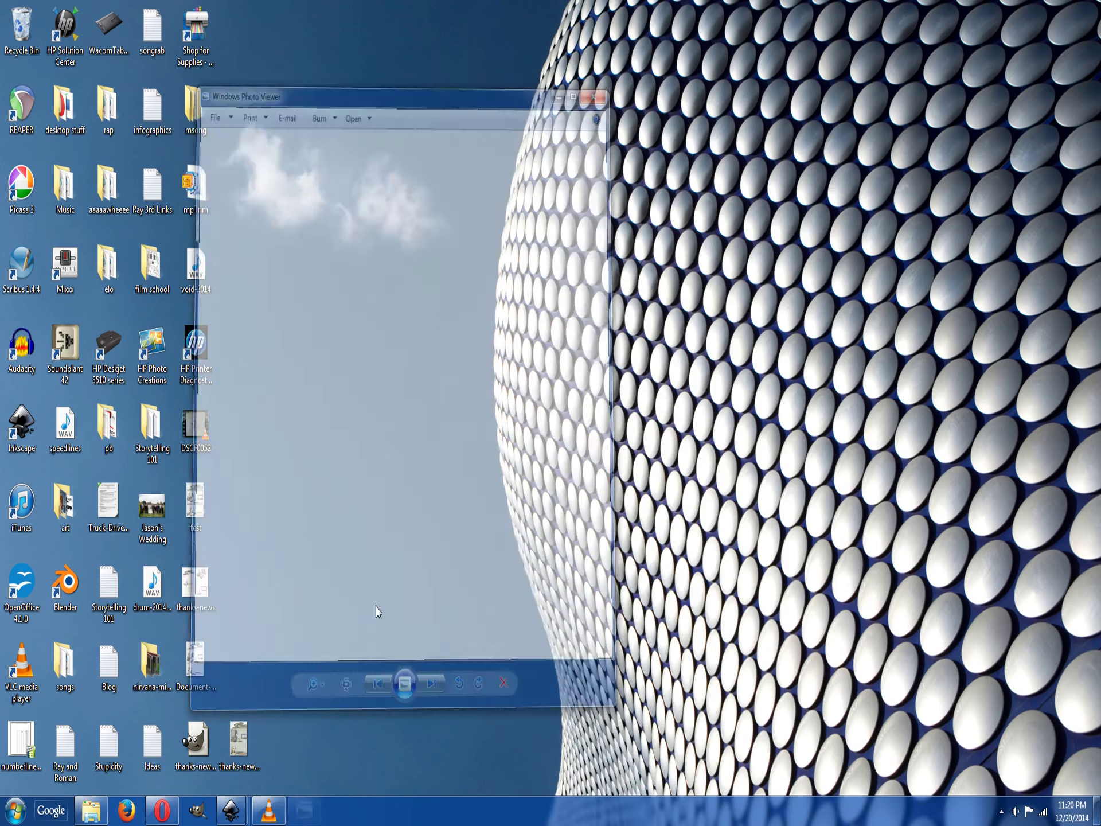
{"action": "mouse_move", "coordinate": [230, 811]}
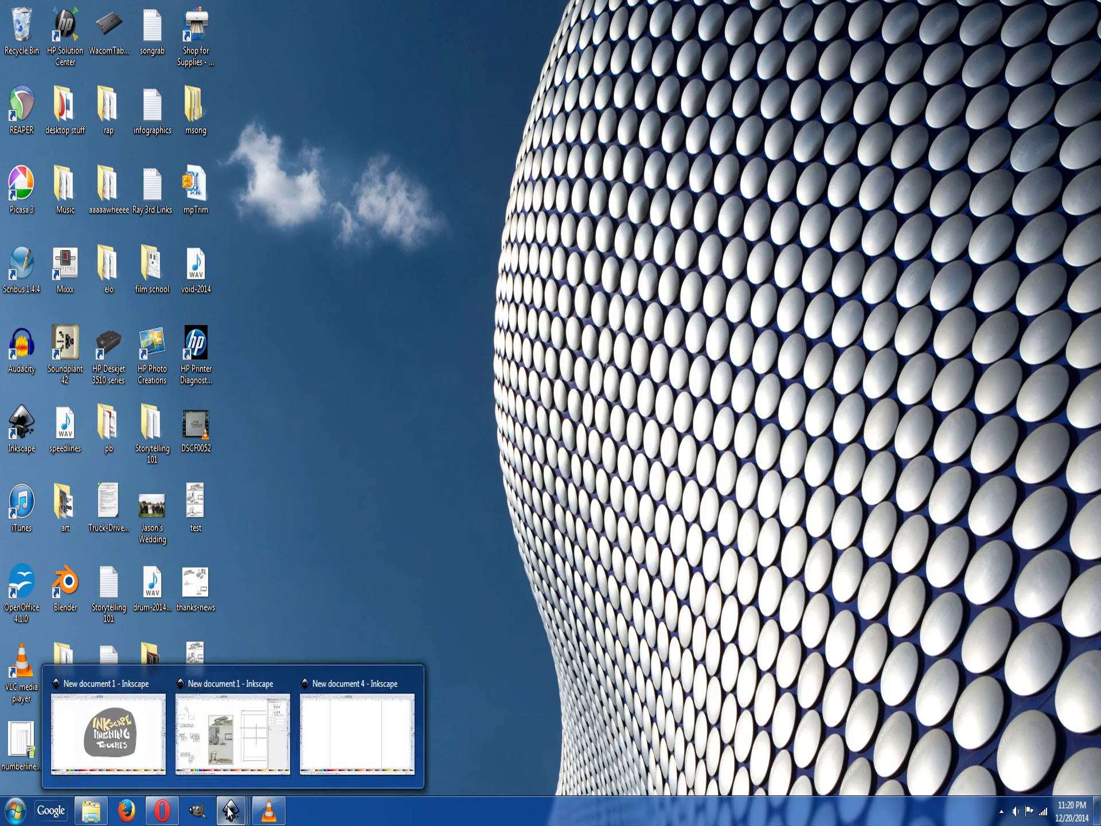
{"action": "left_click", "coordinate": [333, 725]}
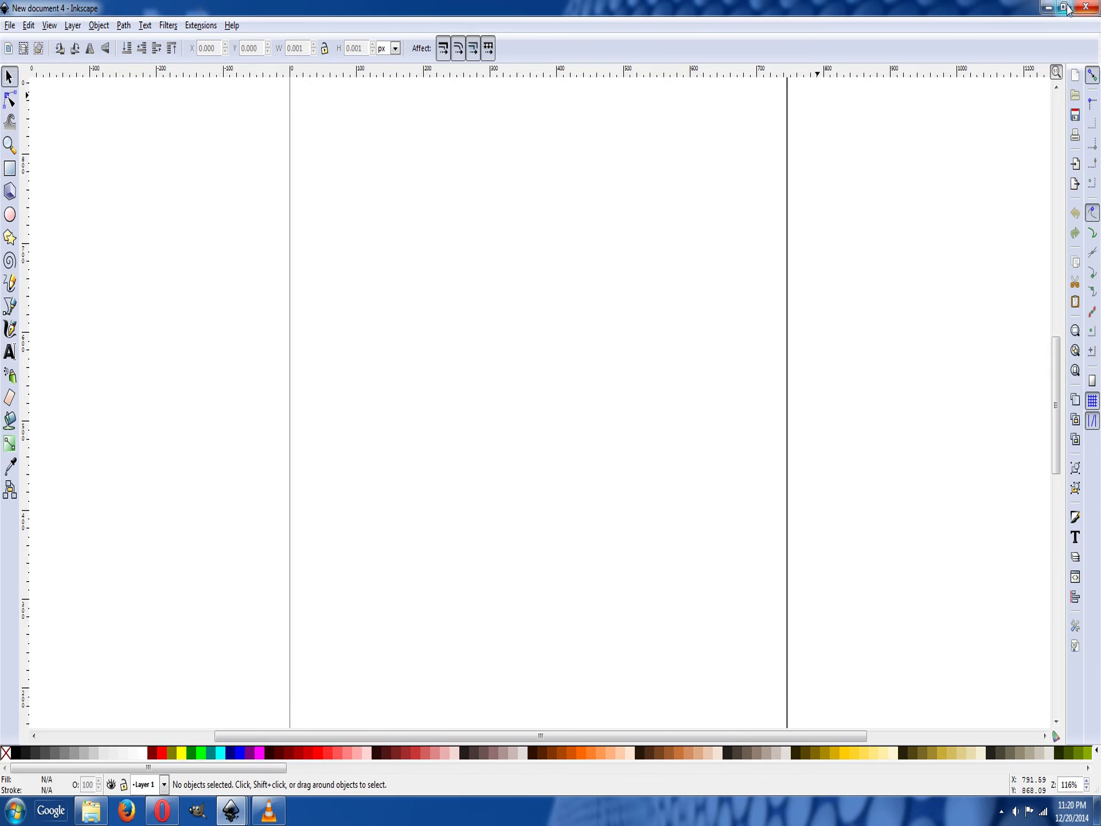
Drag the coloured comic image onto New document 4, embed it, and maximize the window.
{"action": "left_click", "coordinate": [1063, 7]}
{"action": "left_click_drag", "start_coordinate": [238, 739], "coordinate": [700, 290]}
{"action": "left_click", "coordinate": [762, 339]}
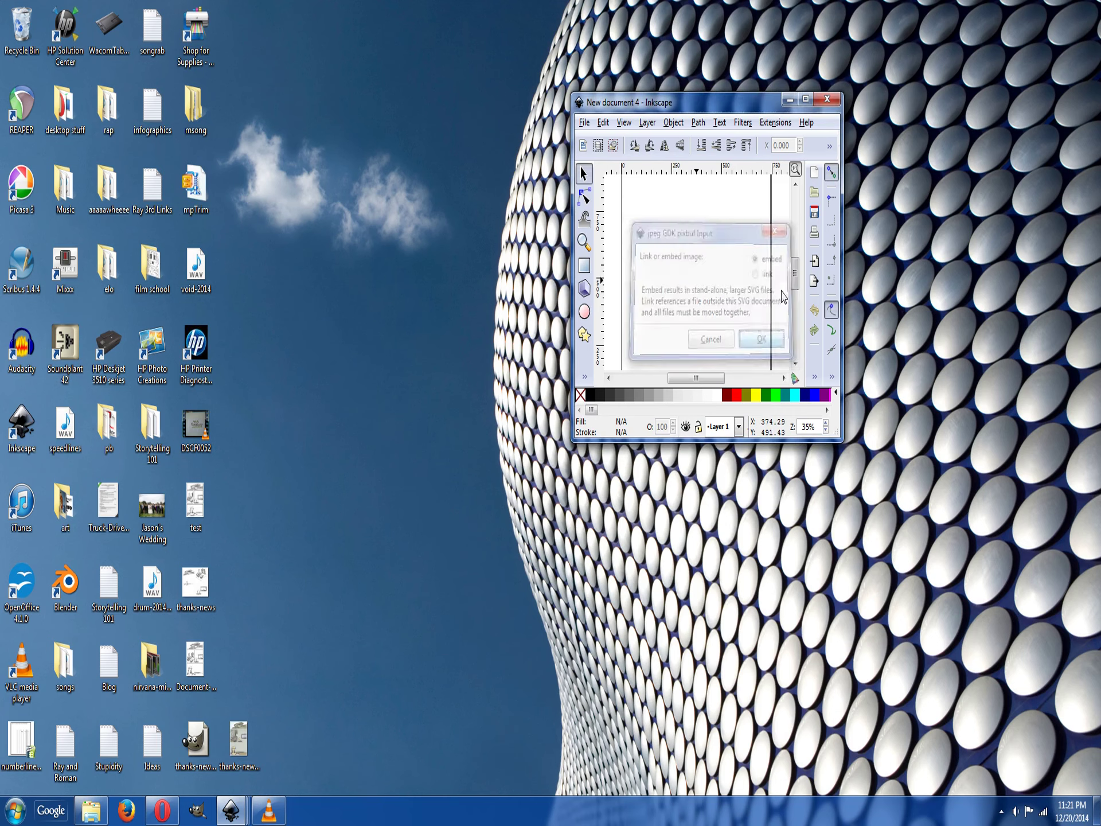
{"action": "left_click", "coordinate": [806, 100]}
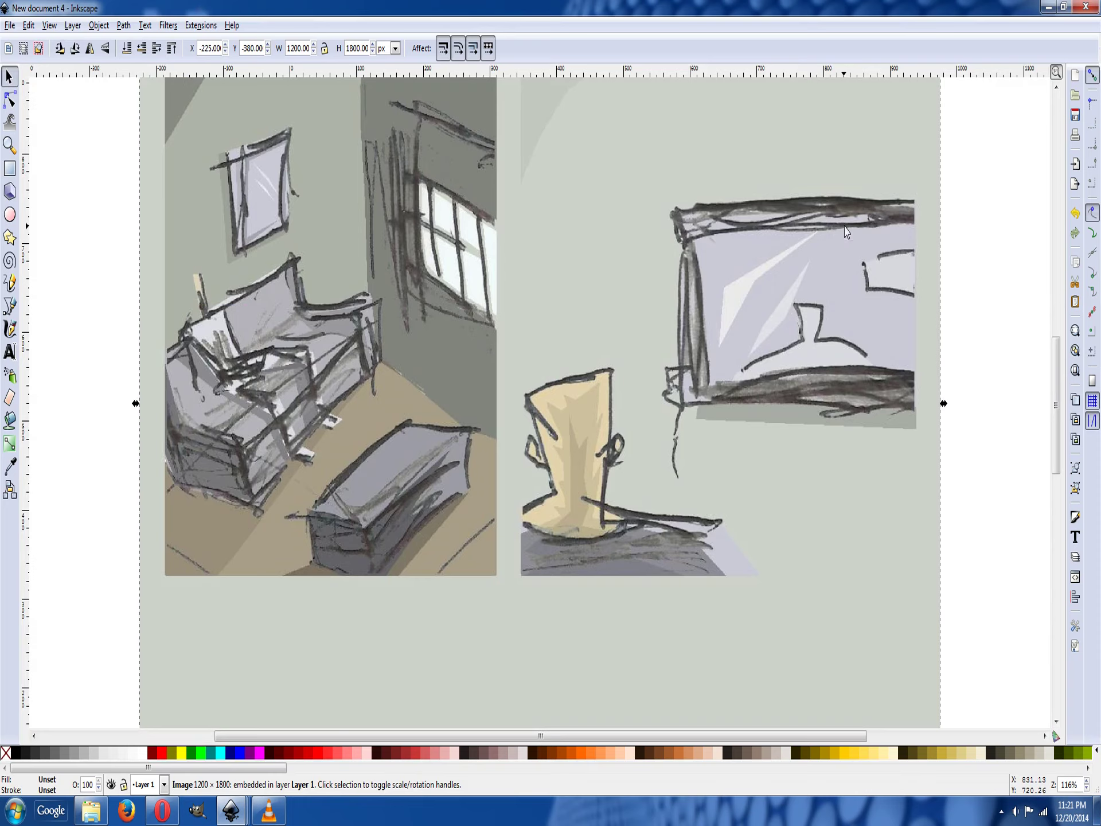
Resize the page to the 1200 × 1800 px comic image and show the border on top.
{"action": "key", "text": "3"}
{"action": "left_click", "coordinate": [9, 26]}
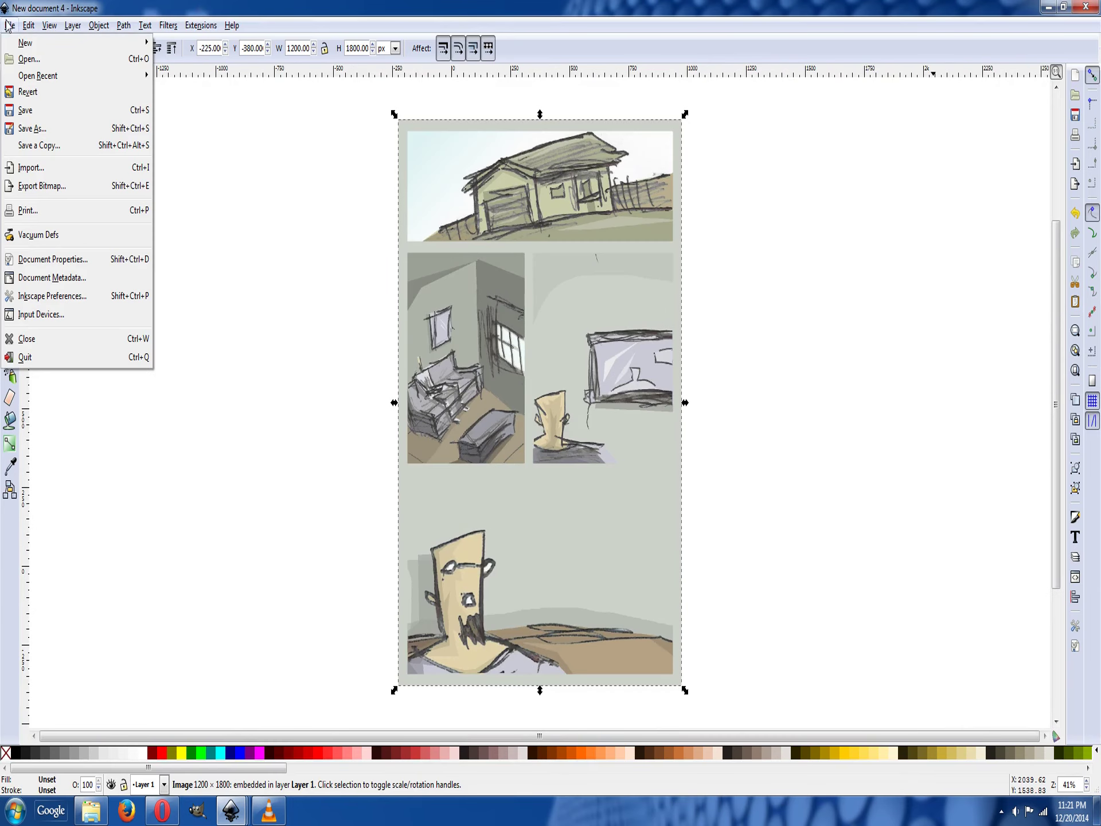
{"action": "left_click", "coordinate": [68, 261]}
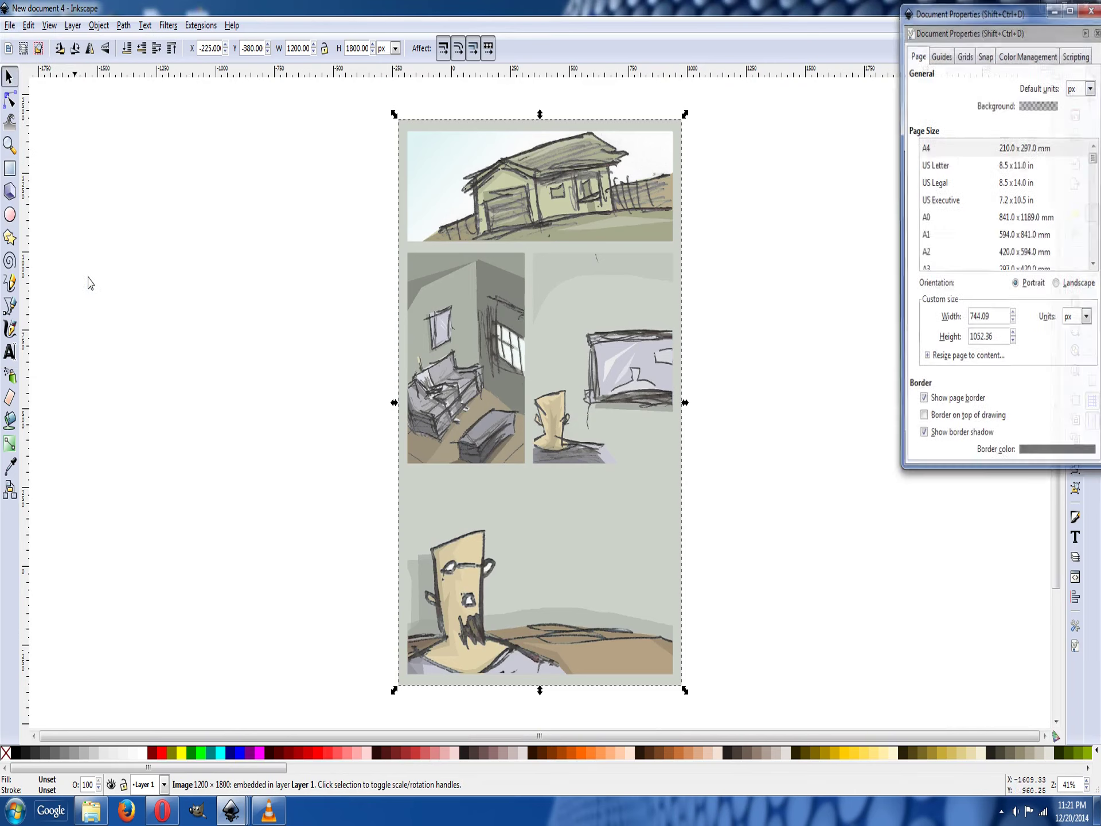
{"action": "left_click", "coordinate": [935, 364]}
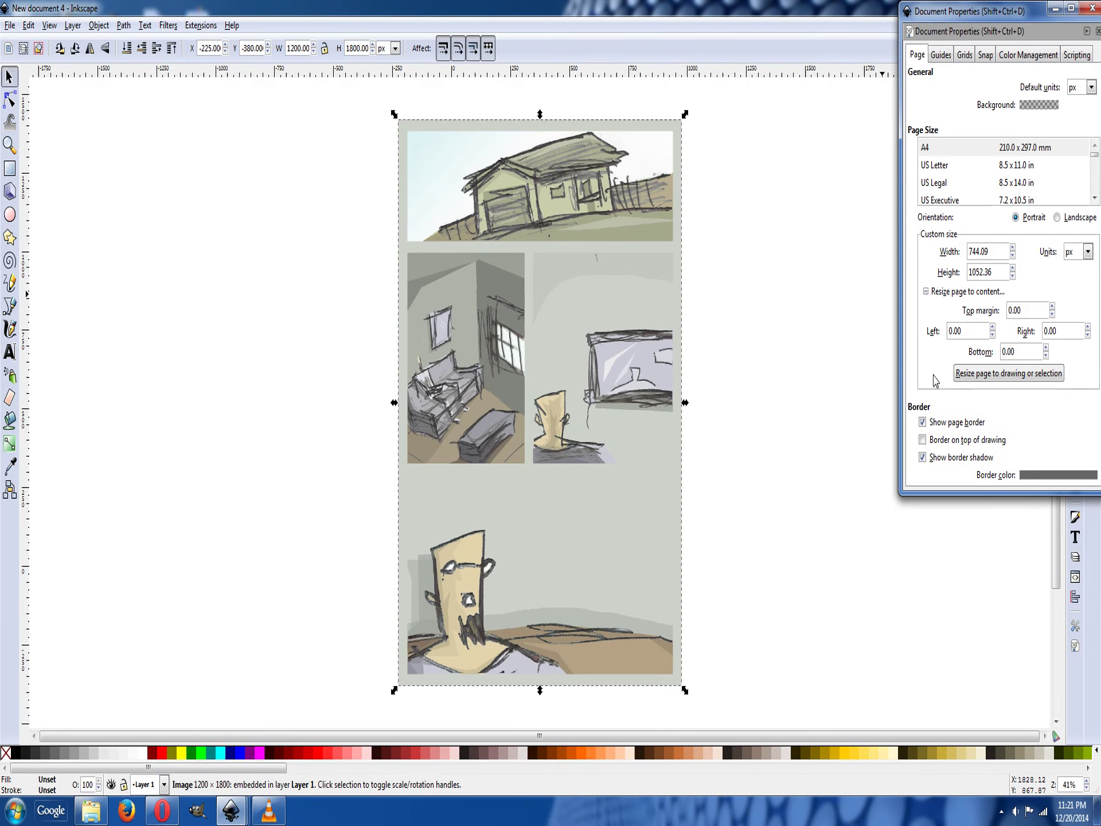
{"action": "left_click", "coordinate": [970, 374]}
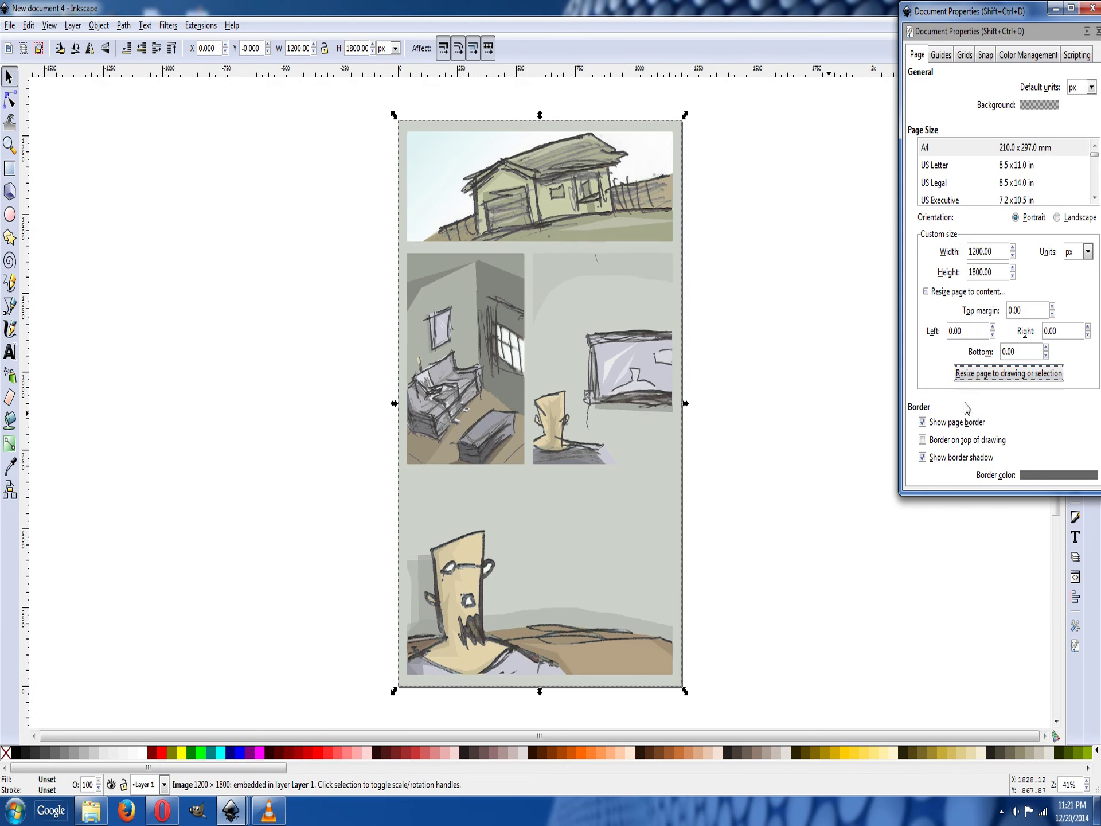
{"action": "left_click", "coordinate": [922, 439]}
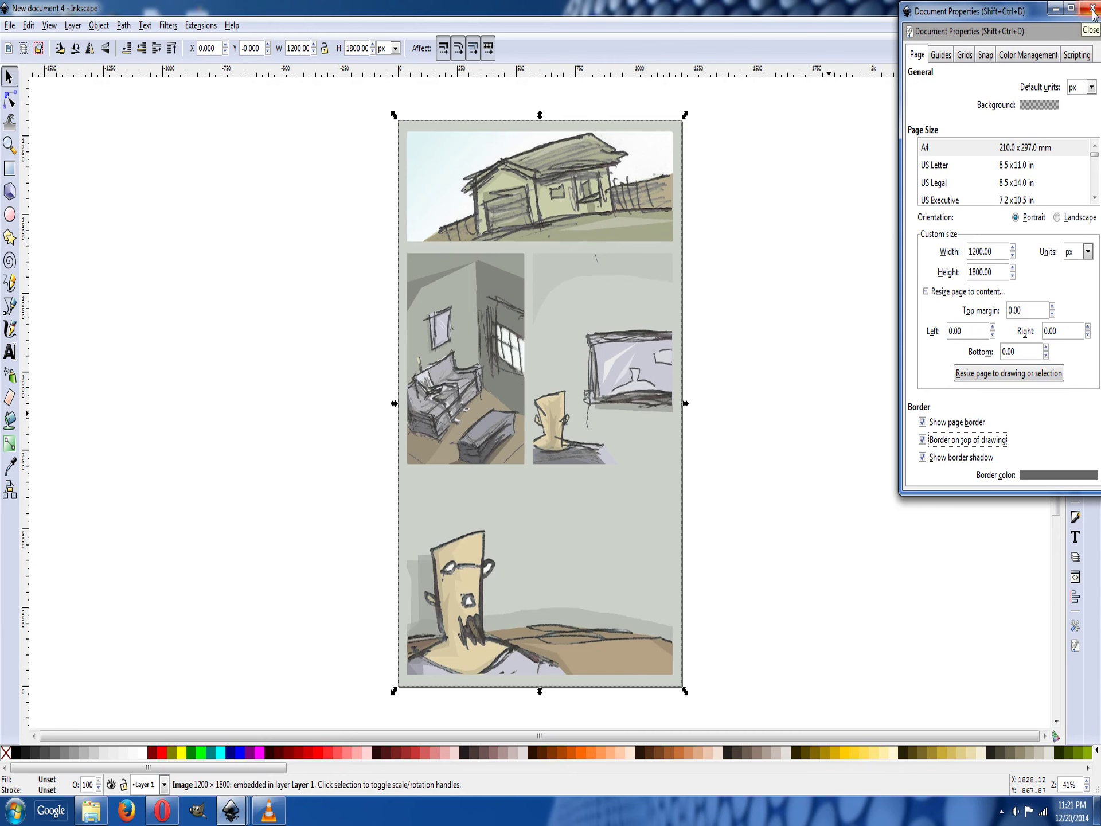
{"action": "left_click", "coordinate": [1092, 8]}
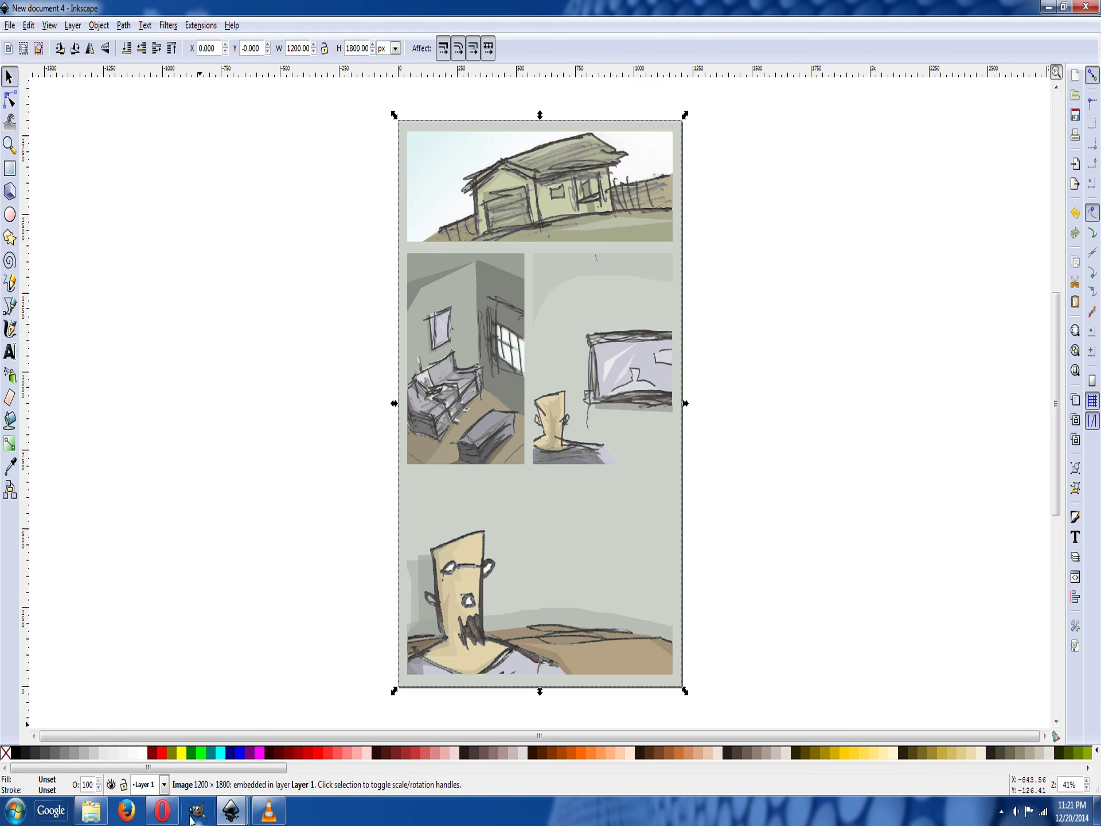
Switch to New document 1, which holds the speech balloons and panel frames.
{"action": "mouse_move", "coordinate": [231, 809]}
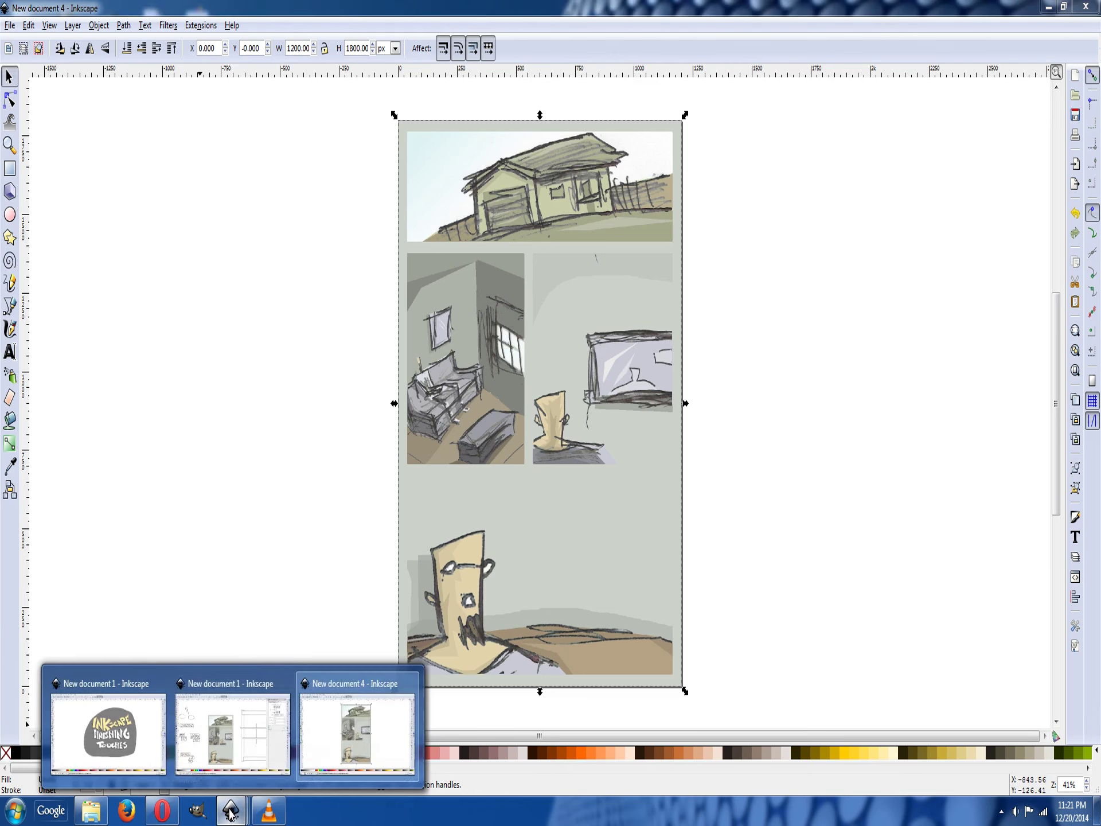
{"action": "left_click", "coordinate": [231, 741]}
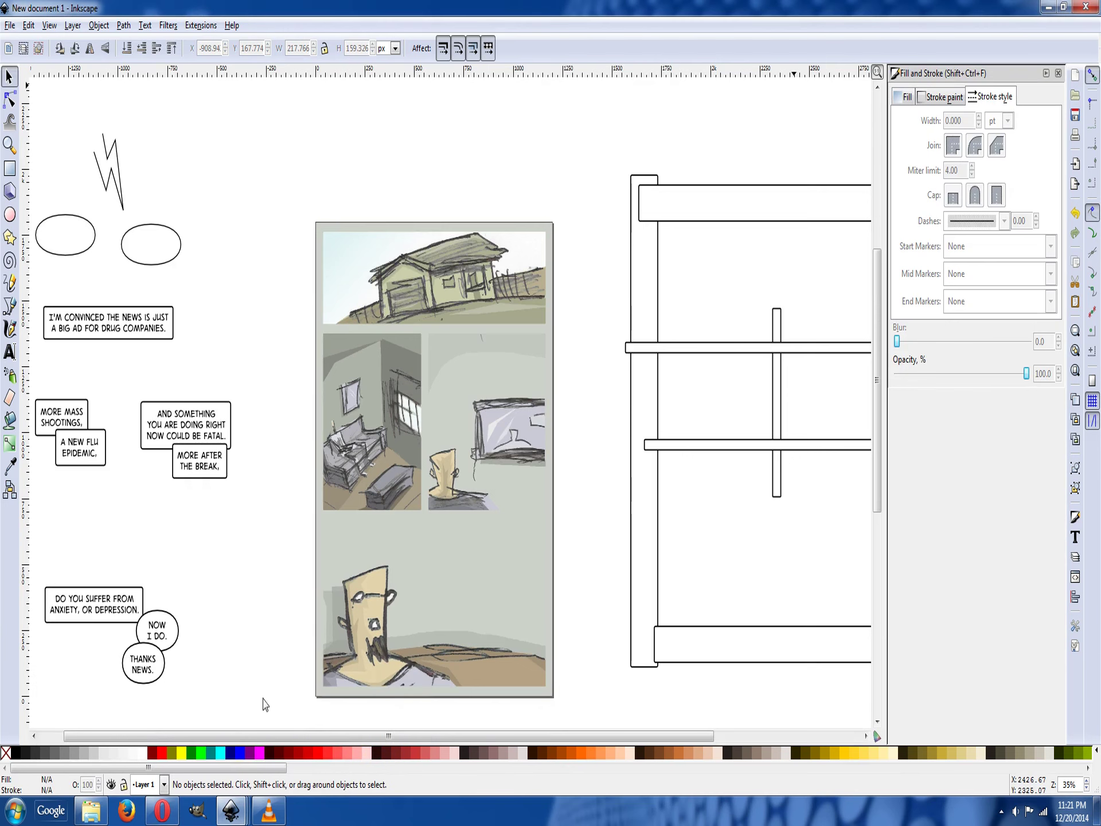
Draw an oval balloon near the top and convert it with Object to Path.
{"action": "left_click_drag", "start_coordinate": [552, 734], "coordinate": [401, 742]}
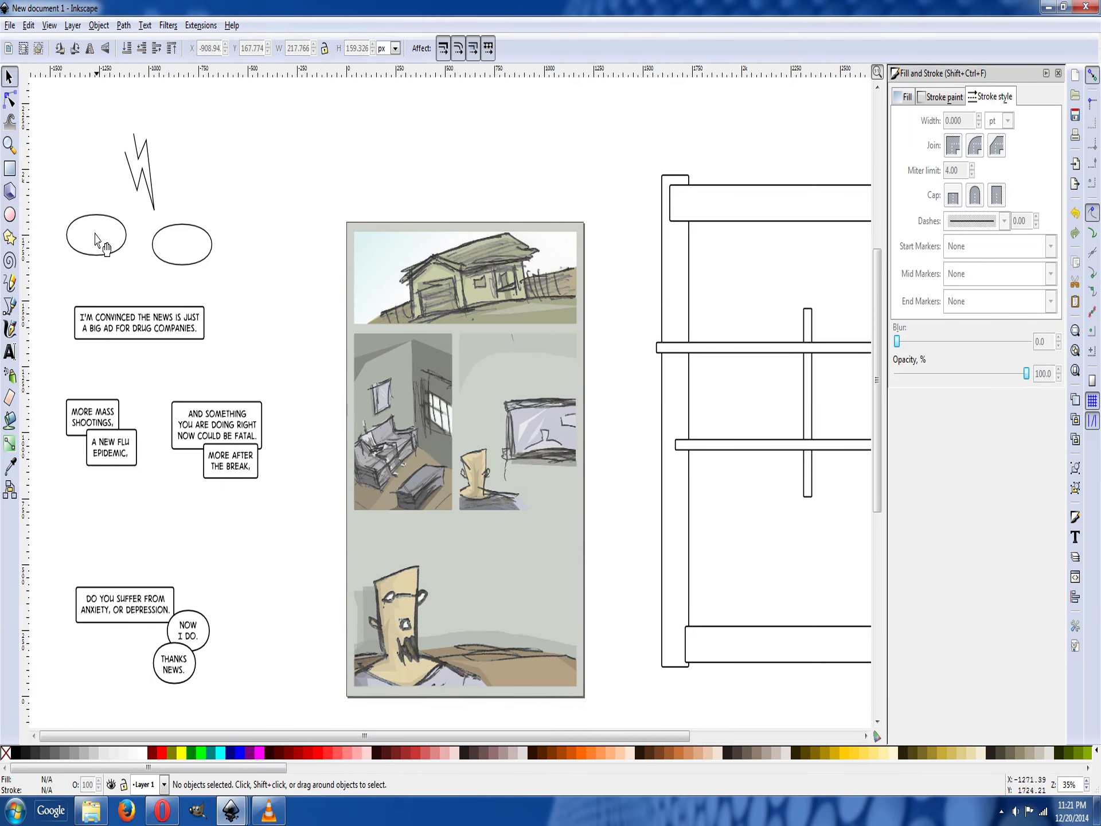
{"action": "left_click", "coordinate": [9, 214]}
{"action": "left_click_drag", "start_coordinate": [193, 137], "coordinate": [291, 207]}
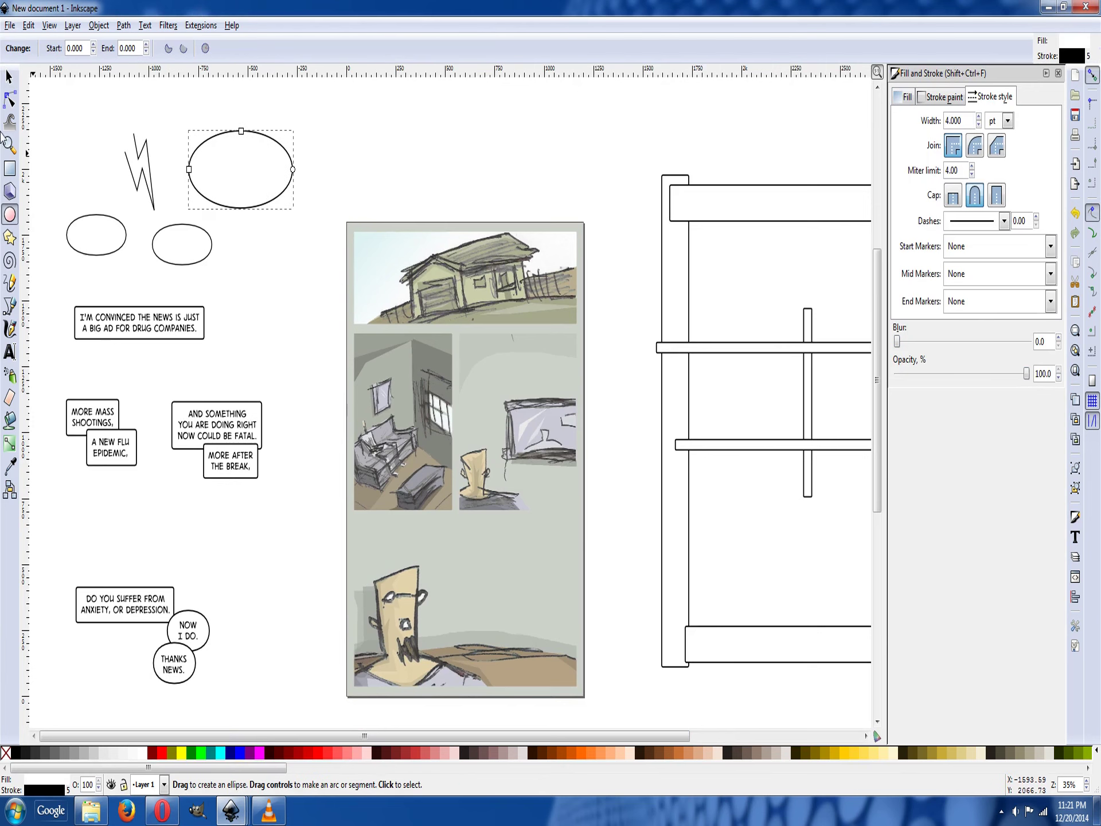
{"action": "left_click", "coordinate": [9, 99]}
{"action": "left_click", "coordinate": [123, 25]}
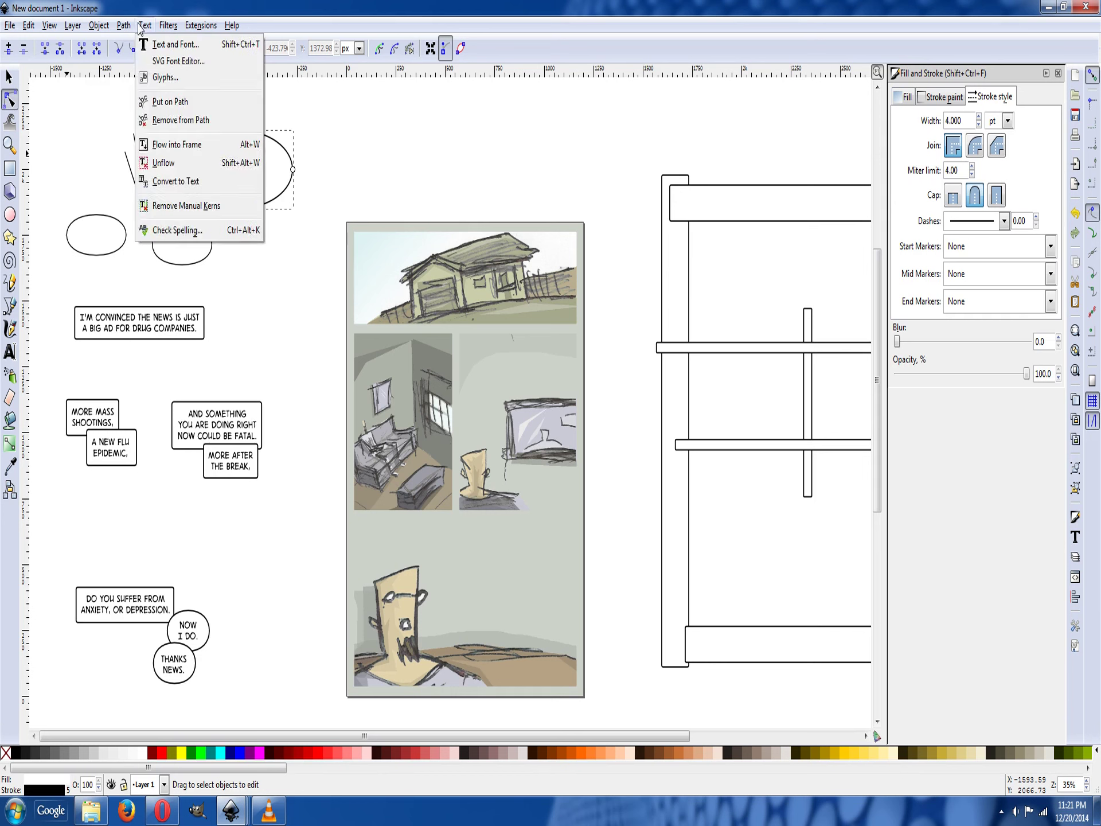
{"action": "mouse_move", "coordinate": [96, 32]}
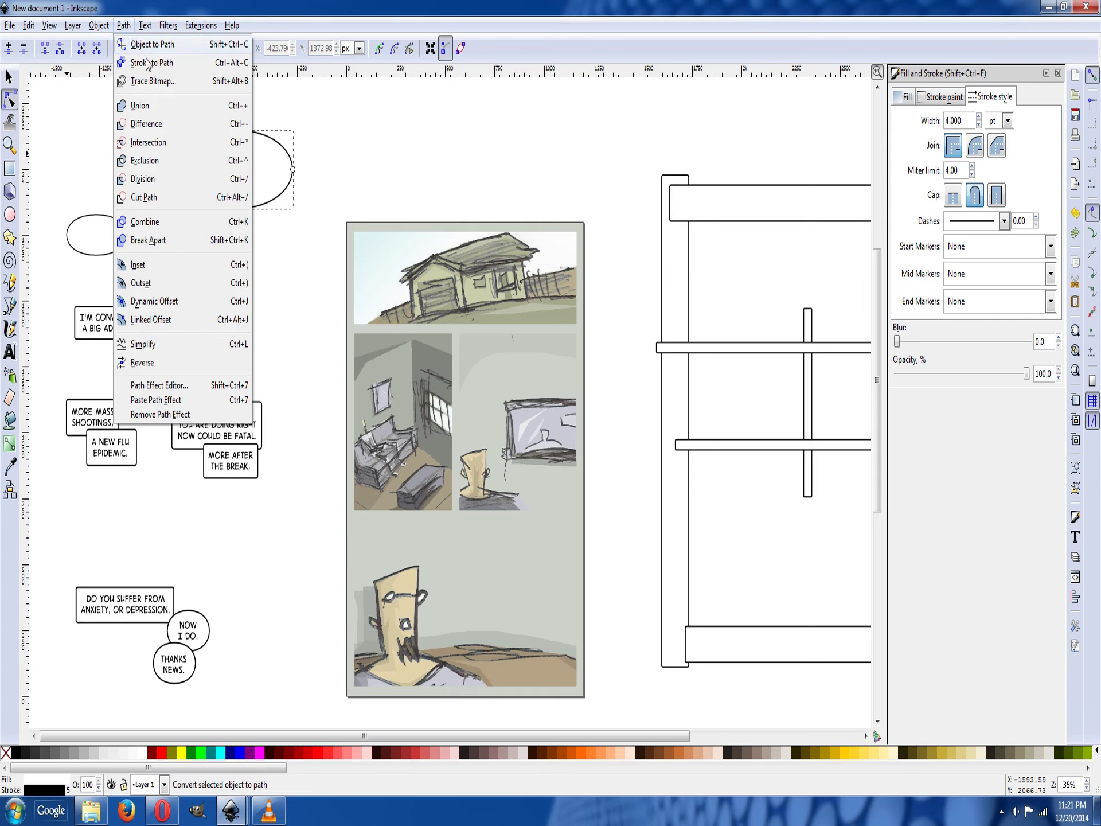
{"action": "left_click", "coordinate": [127, 19]}
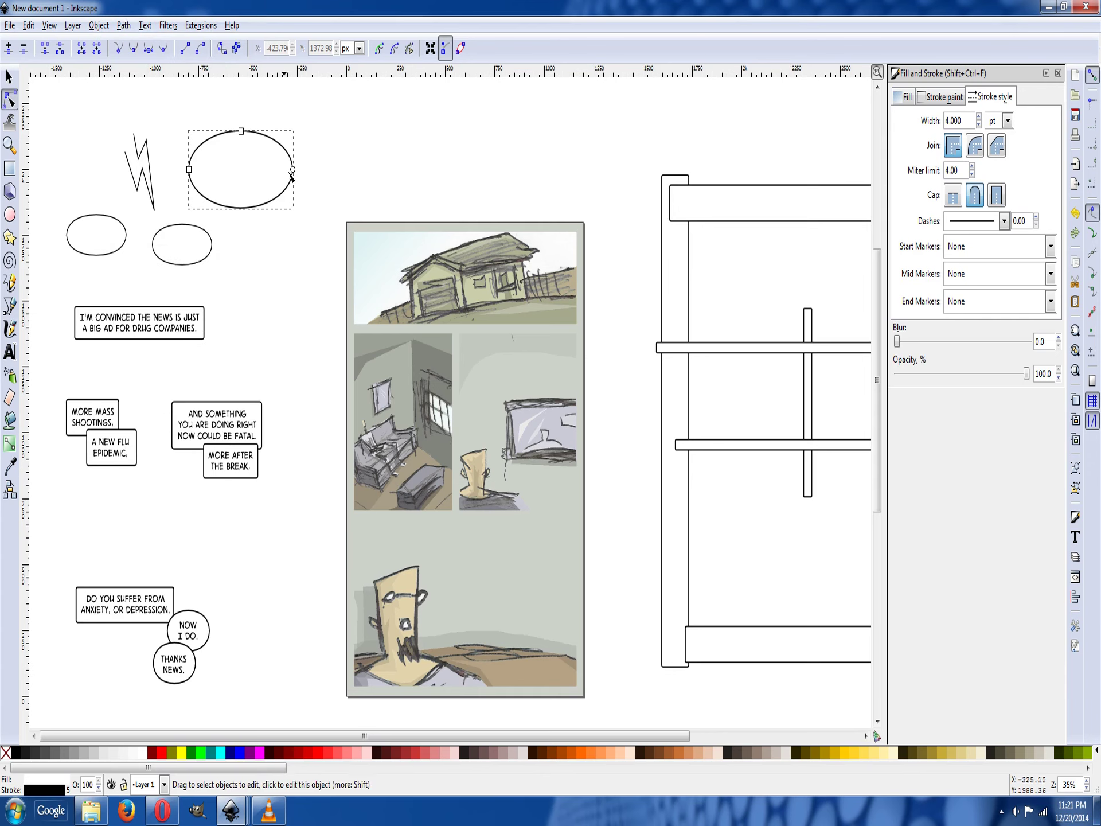
{"action": "left_click", "coordinate": [125, 27]}
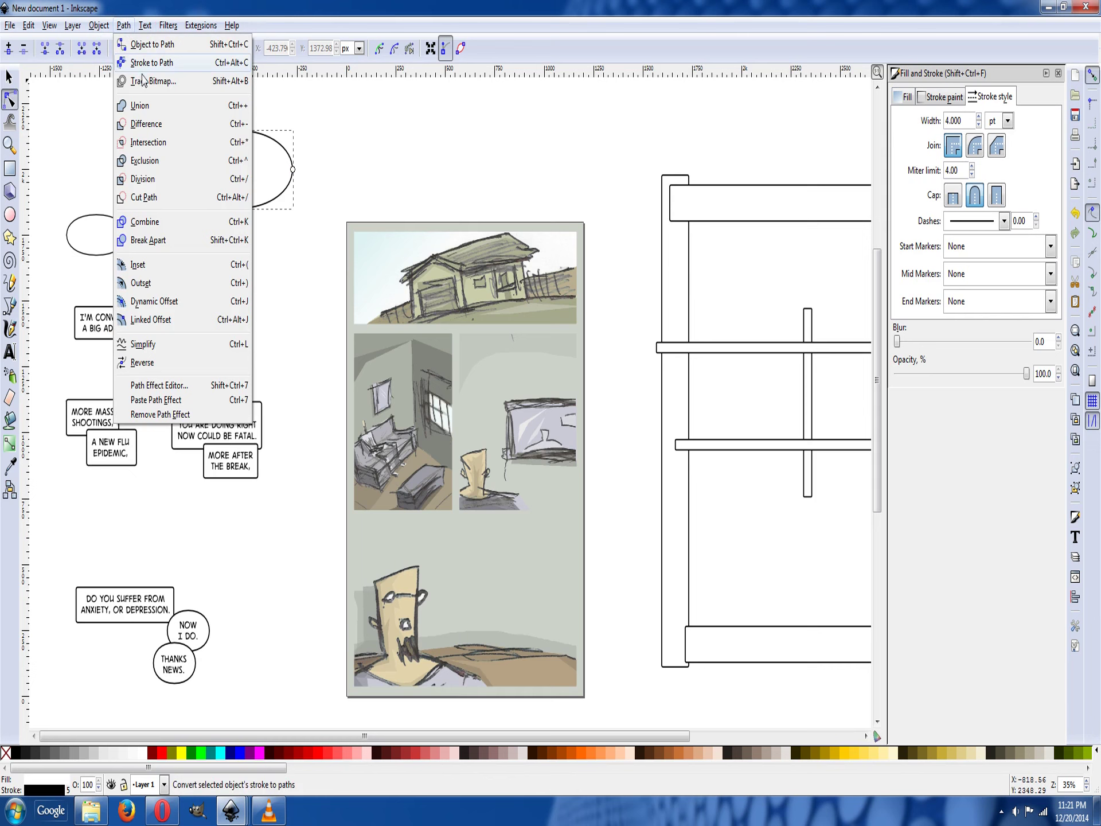
{"action": "left_click", "coordinate": [145, 50]}
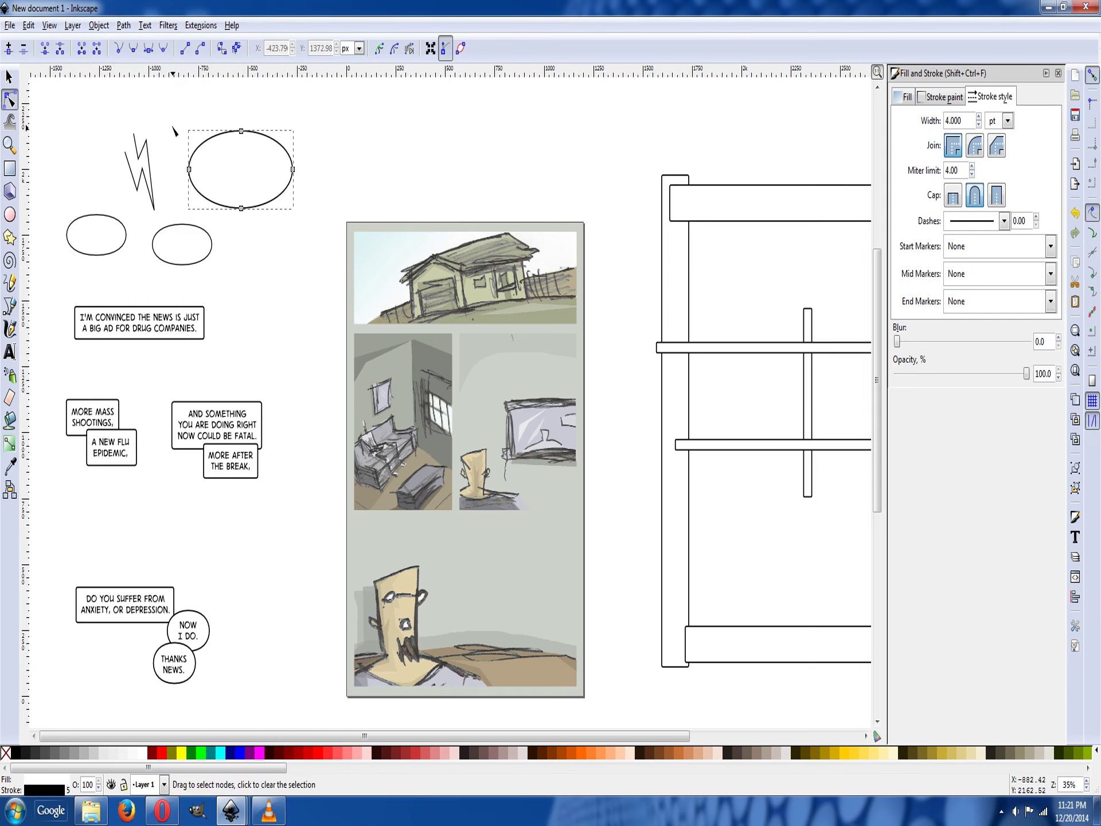
{"action": "left_click", "coordinate": [8, 78]}
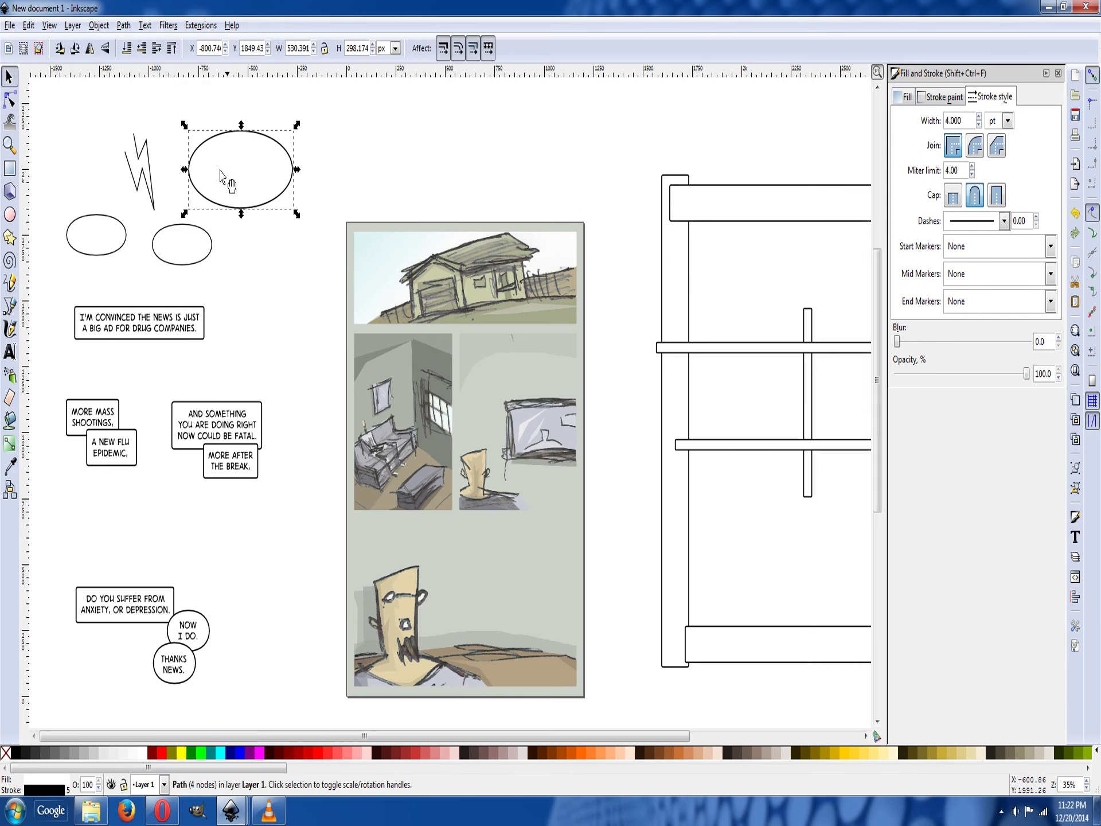
{"action": "left_click", "coordinate": [9, 100]}
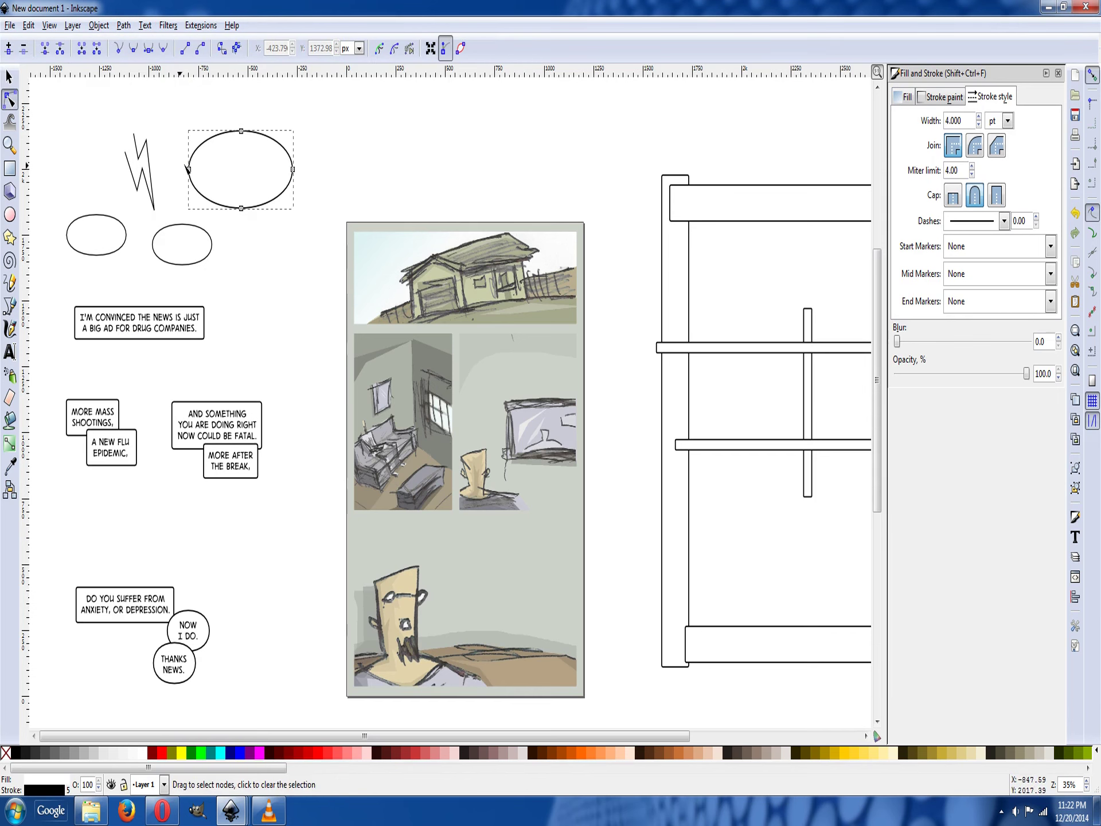
{"action": "left_click", "coordinate": [285, 269]}
Draw a wide oval above the comic page, then select and delete it.
{"action": "left_click", "coordinate": [10, 213]}
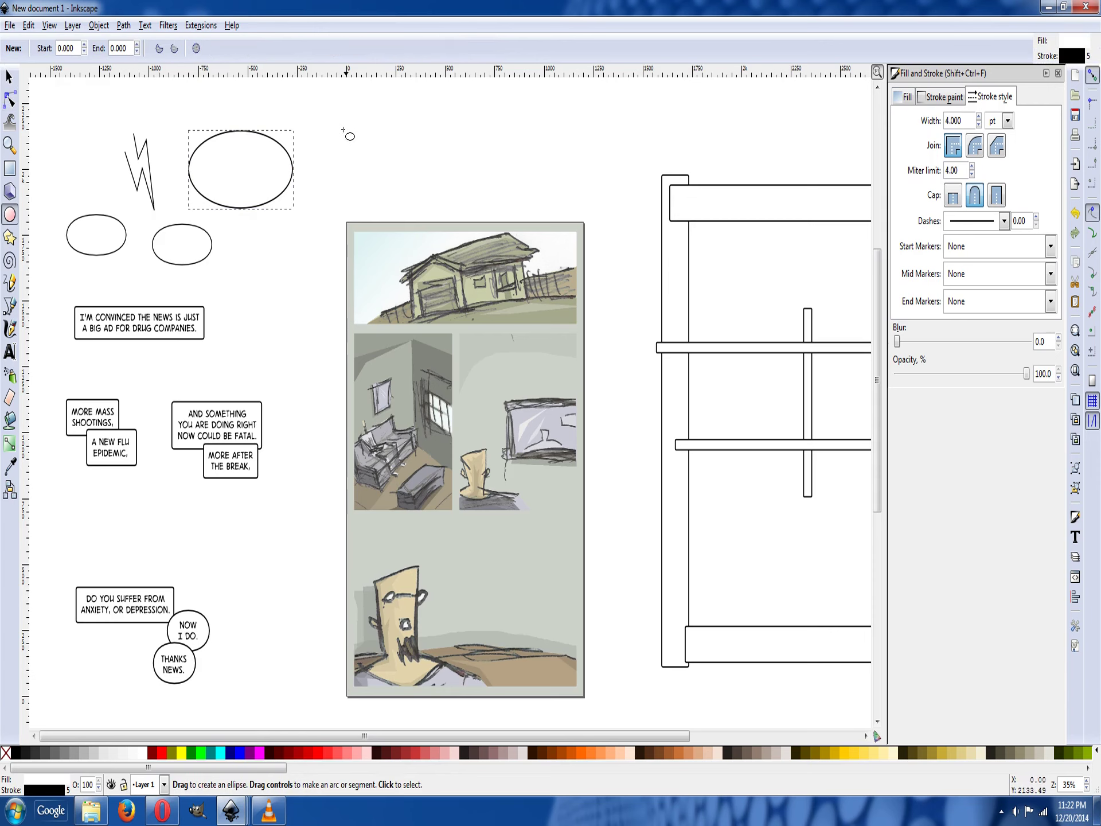
{"action": "left_click_drag", "start_coordinate": [342, 128], "coordinate": [514, 183]}
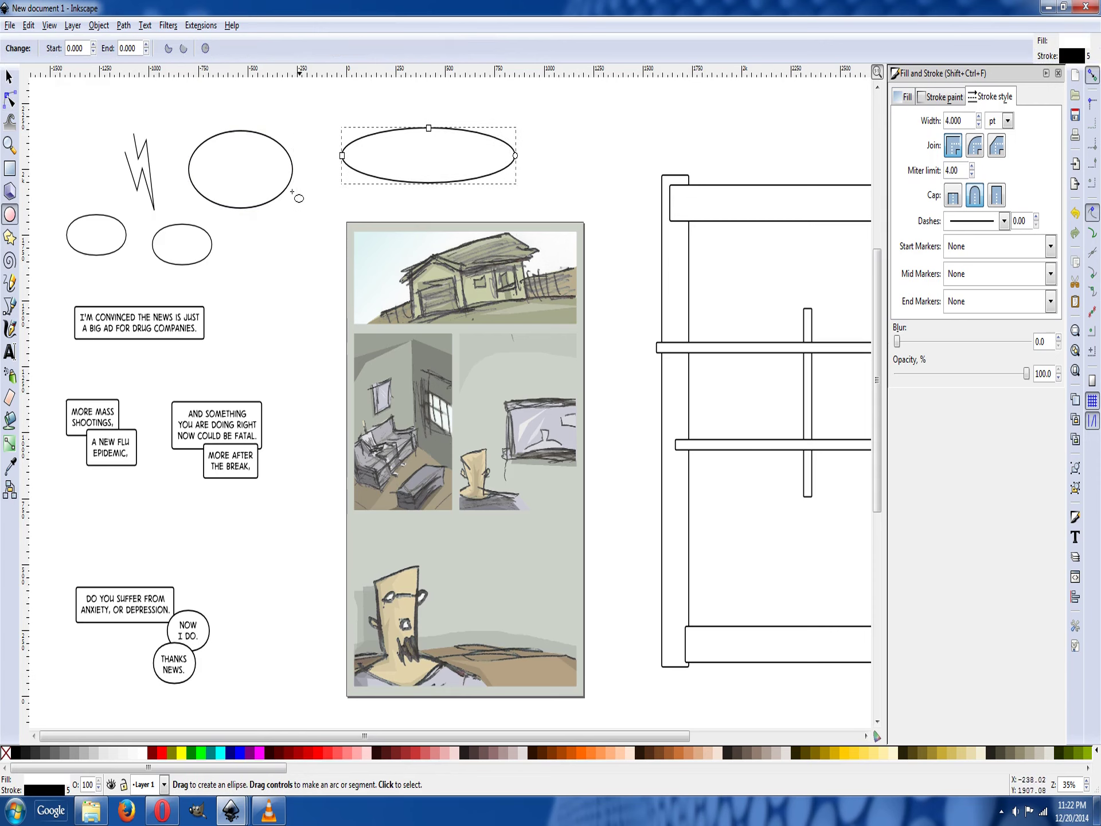
{"action": "left_click", "coordinate": [10, 76]}
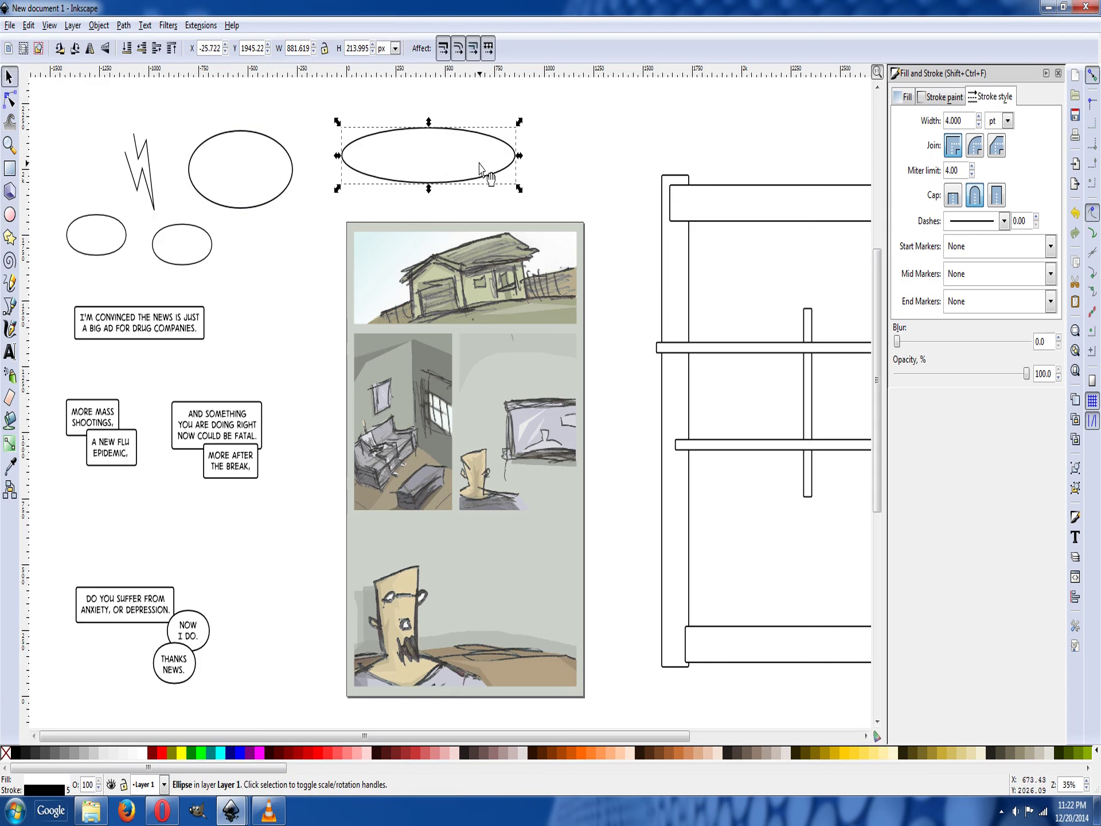
{"action": "key", "text": "Delete"}
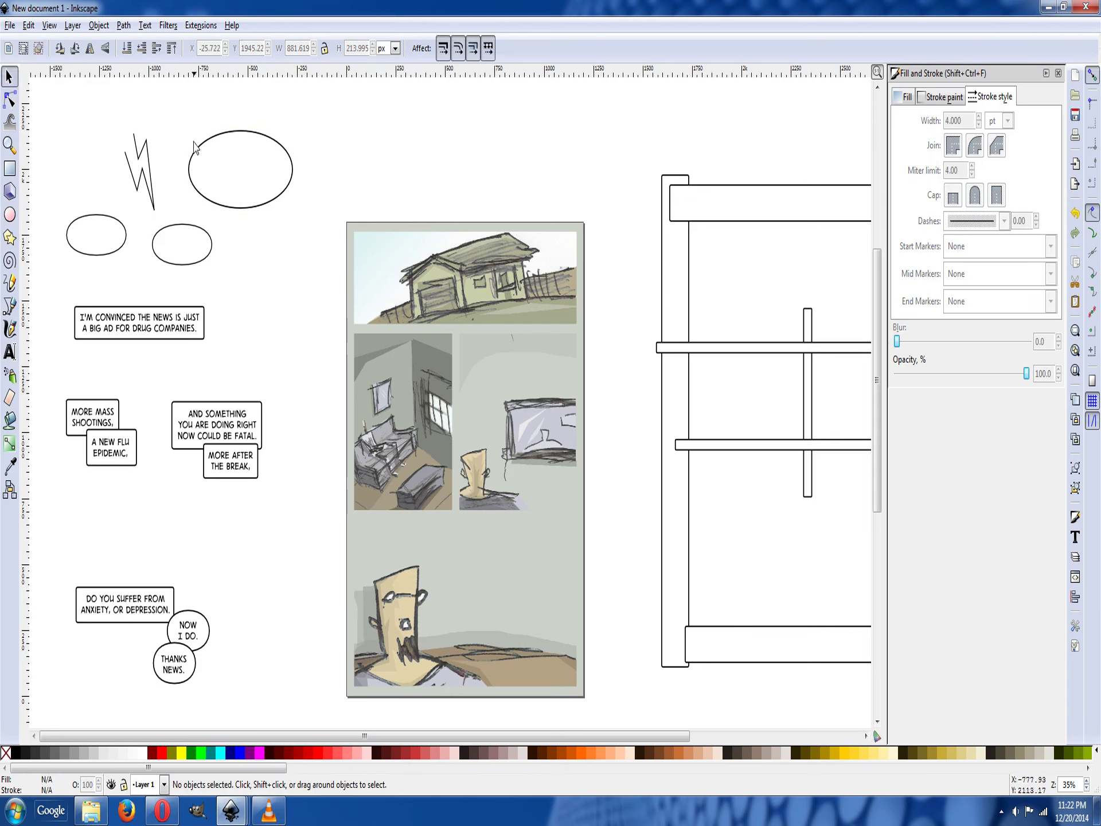
Move the first caption box onto the top panel and back, then shift the frame's top bar left.
{"action": "left_click", "coordinate": [207, 150]}
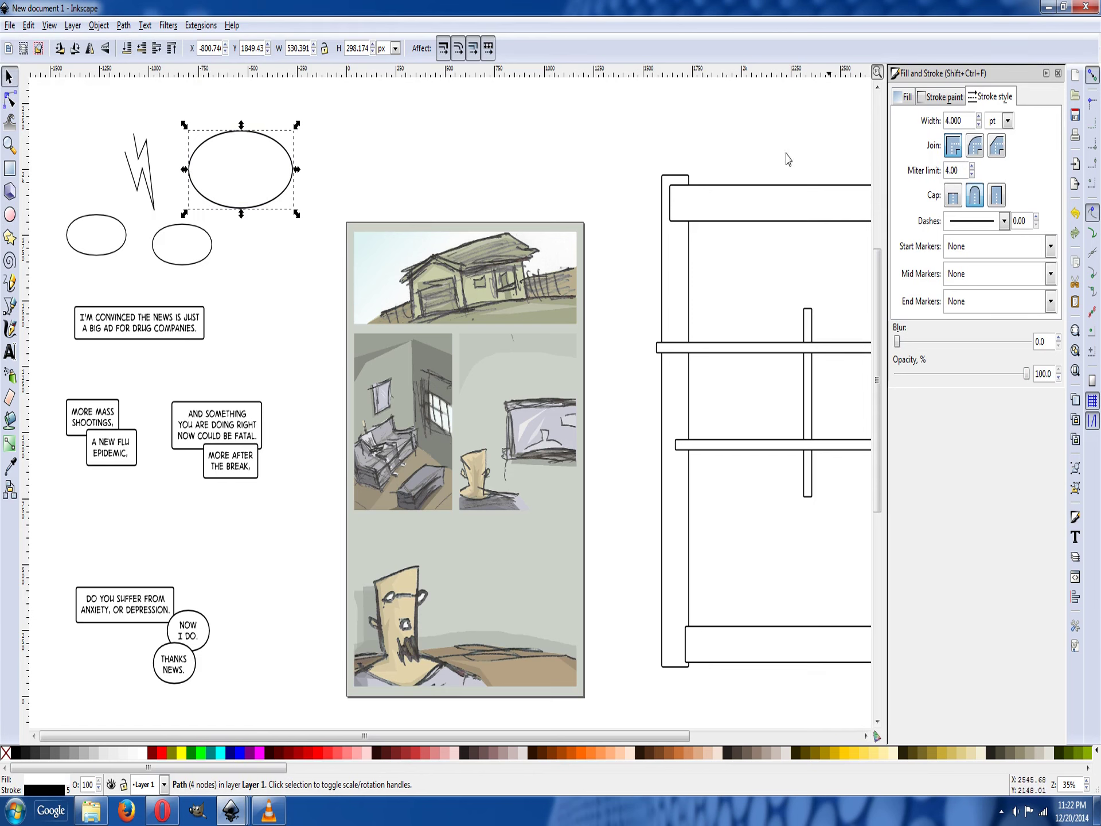
{"action": "left_click", "coordinate": [67, 283]}
{"action": "left_click_drag", "start_coordinate": [58, 282], "coordinate": [261, 384]}
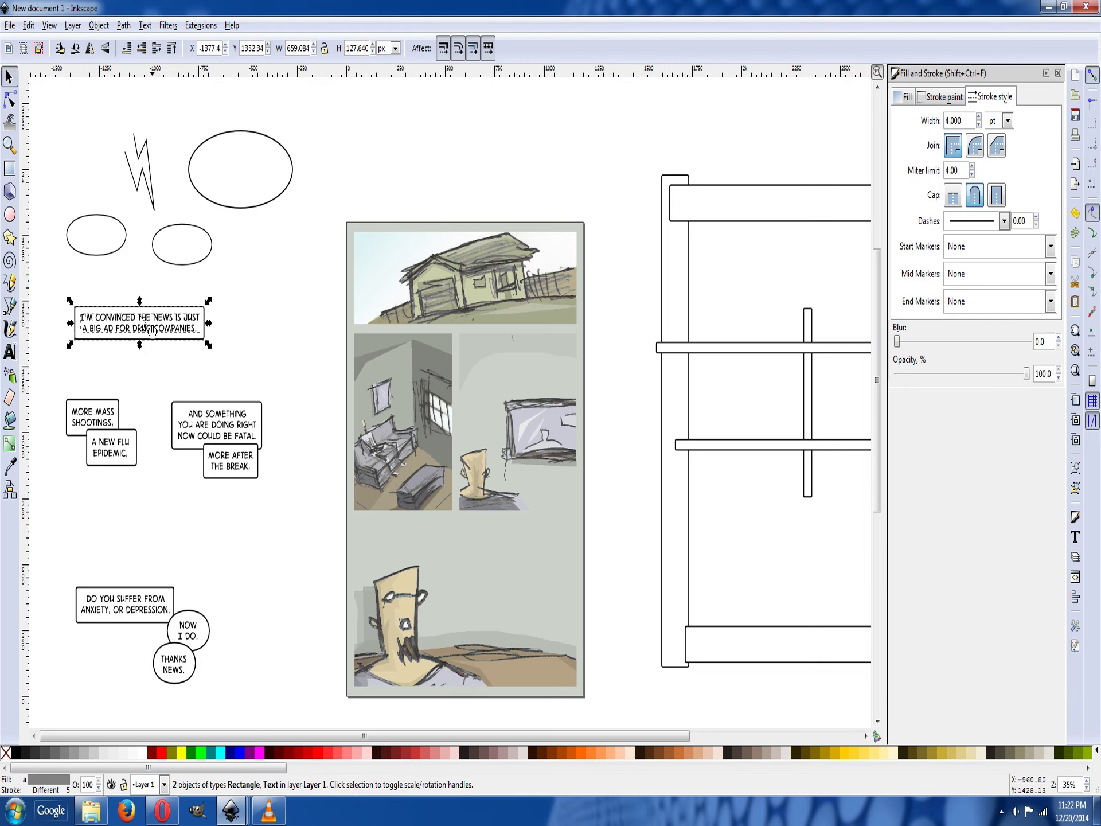
{"action": "left_click_drag", "start_coordinate": [148, 326], "coordinate": [379, 261]}
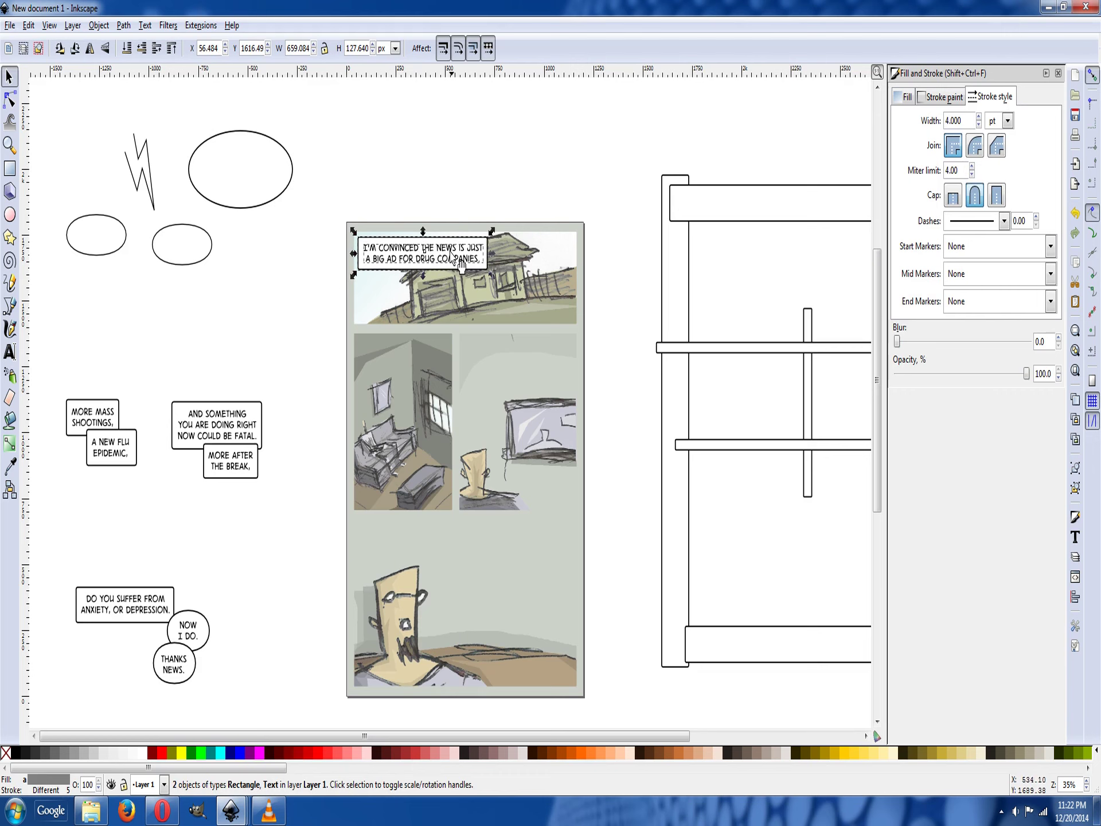
{"action": "left_click_drag", "start_coordinate": [459, 261], "coordinate": [166, 328]}
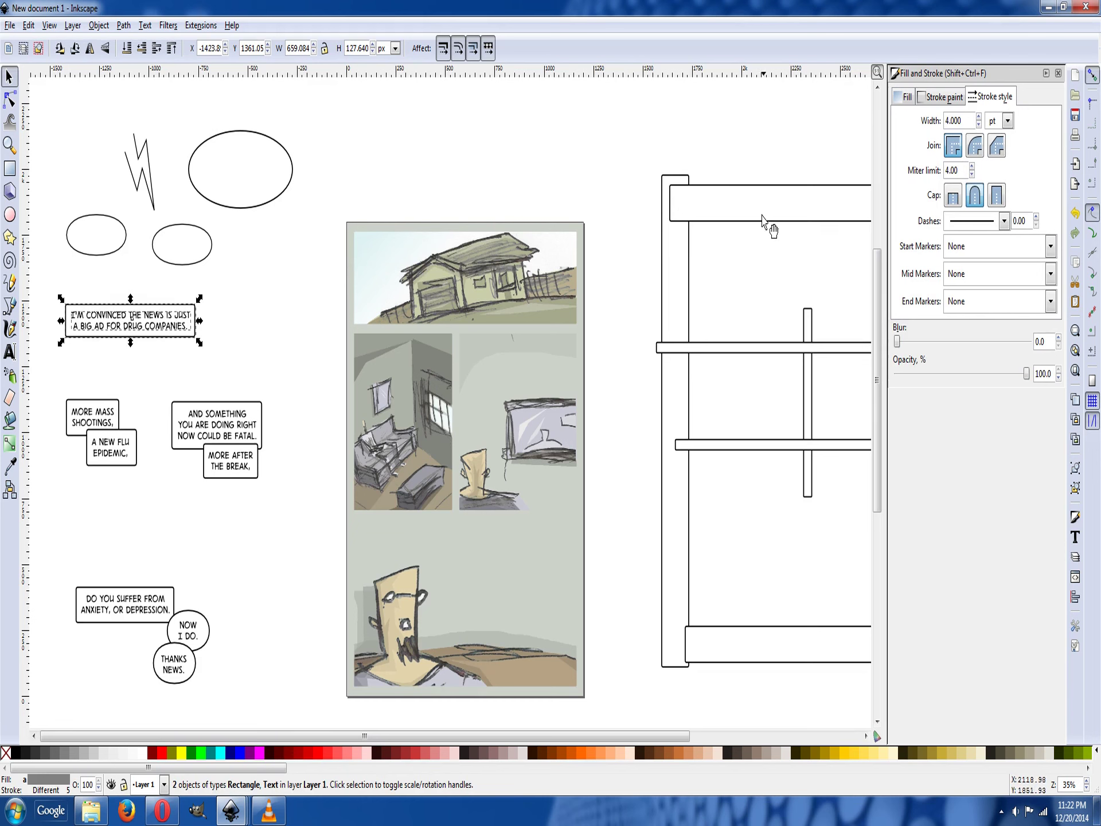
{"action": "left_click_drag", "start_coordinate": [813, 209], "coordinate": [771, 206]}
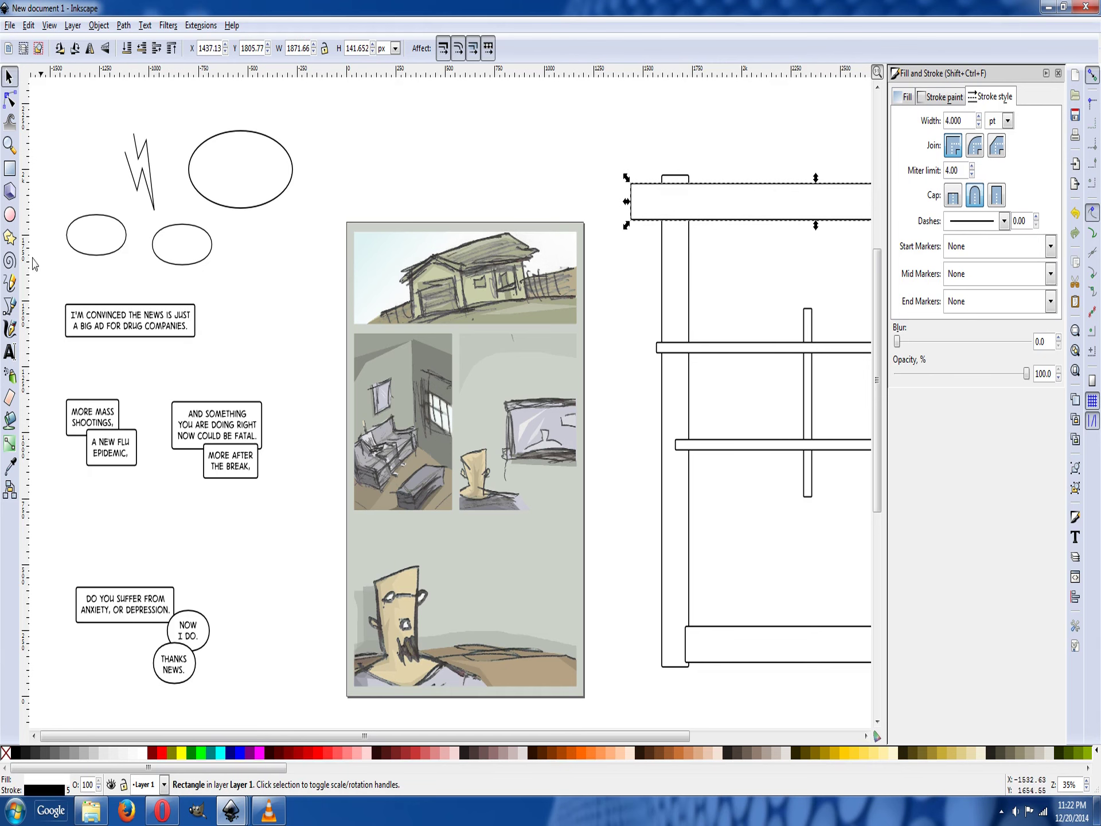
Draw a thin bar across the top of the comic page with a 4 pt outline.
{"action": "left_click", "coordinate": [10, 168]}
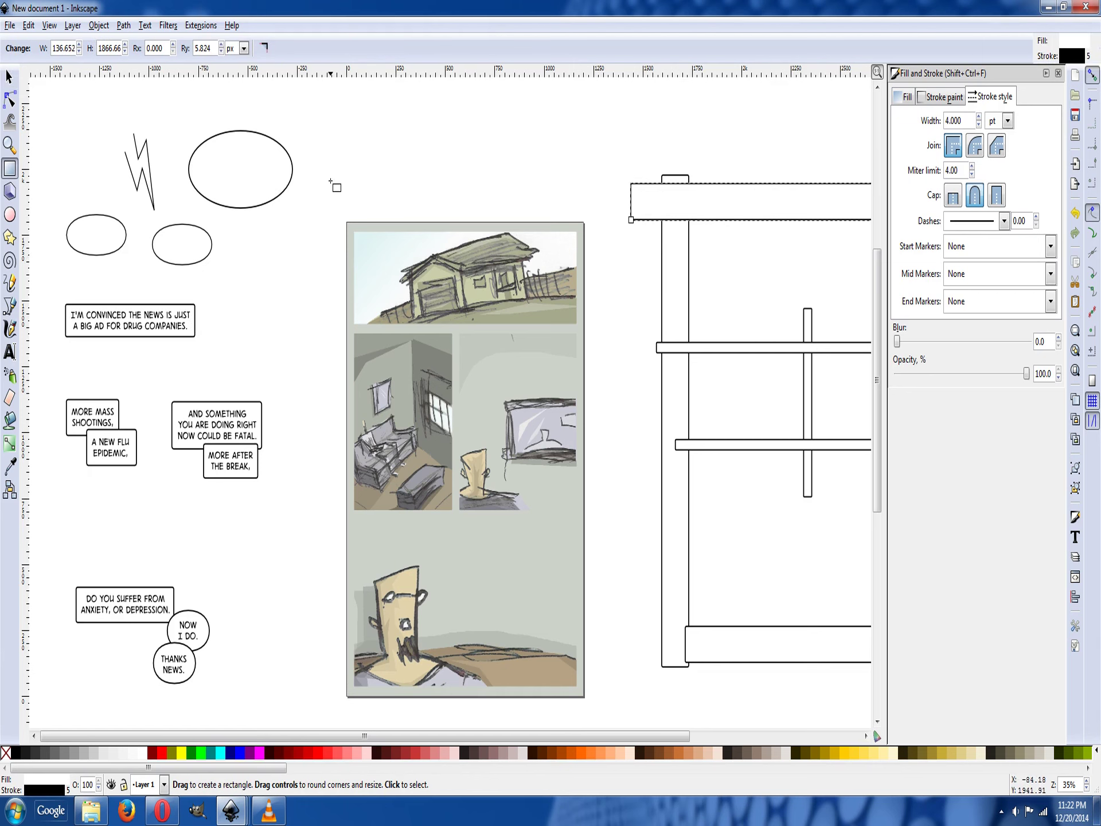
{"action": "left_click_drag", "start_coordinate": [330, 181], "coordinate": [601, 232]}
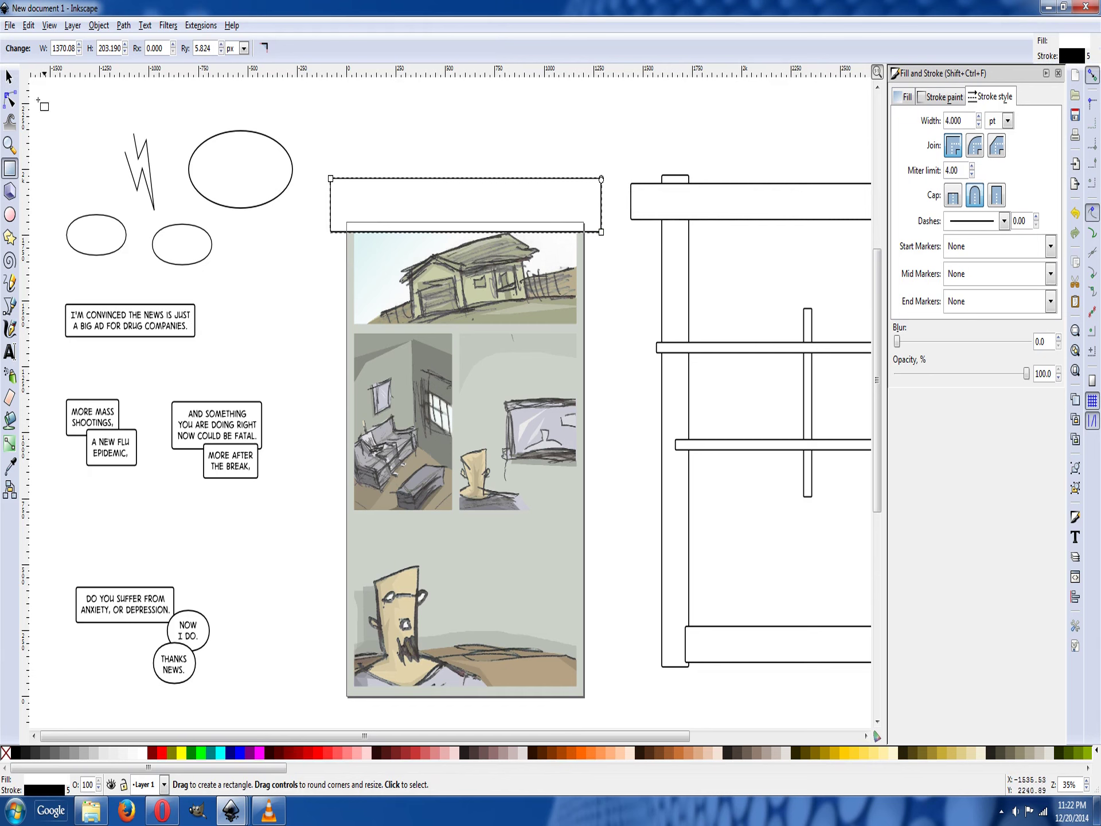
{"action": "left_click", "coordinate": [14, 79]}
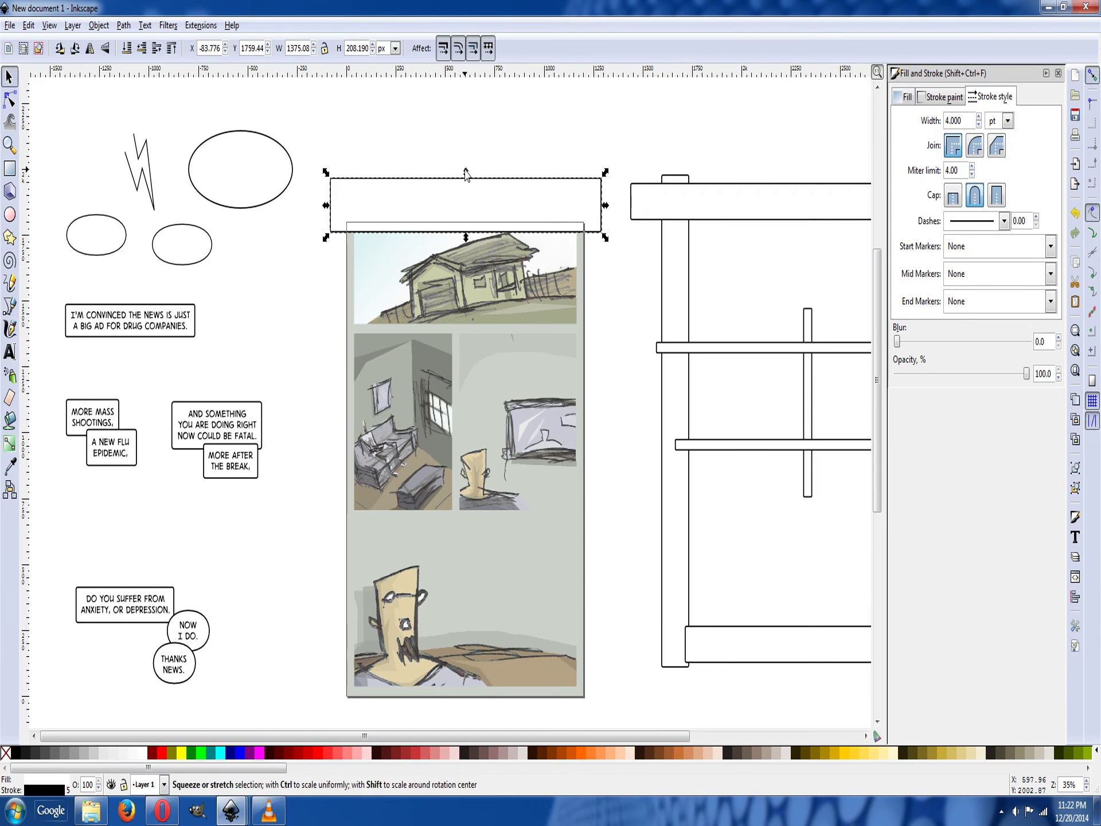
{"action": "left_click_drag", "start_coordinate": [467, 169], "coordinate": [466, 210]}
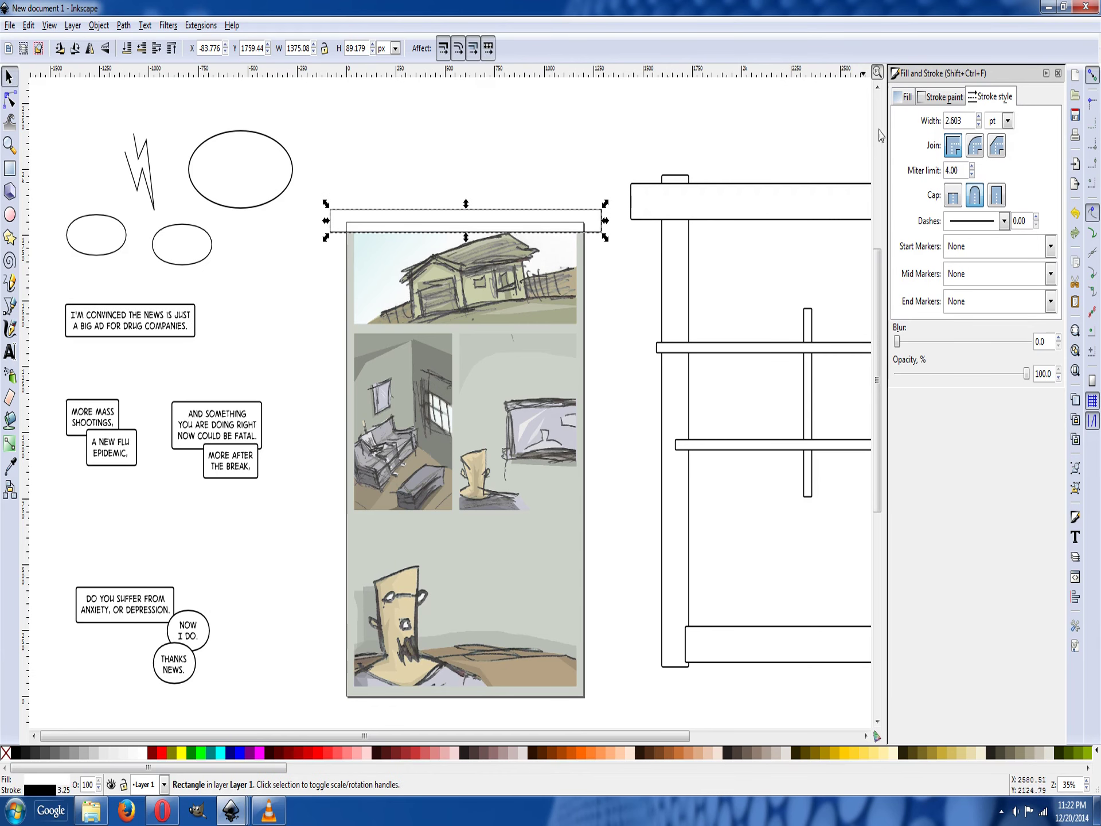
{"action": "left_click", "coordinate": [966, 119]}
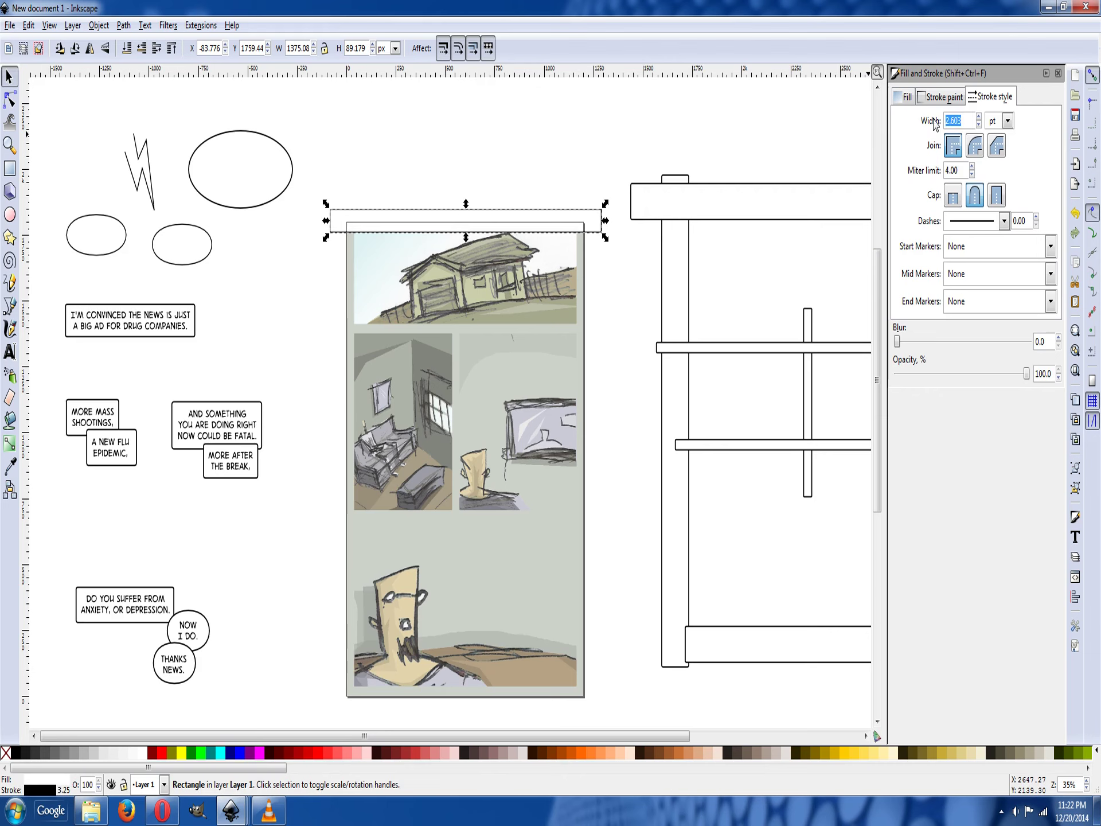
{"action": "type", "text": "4"}
{"action": "key", "text": "Return"}
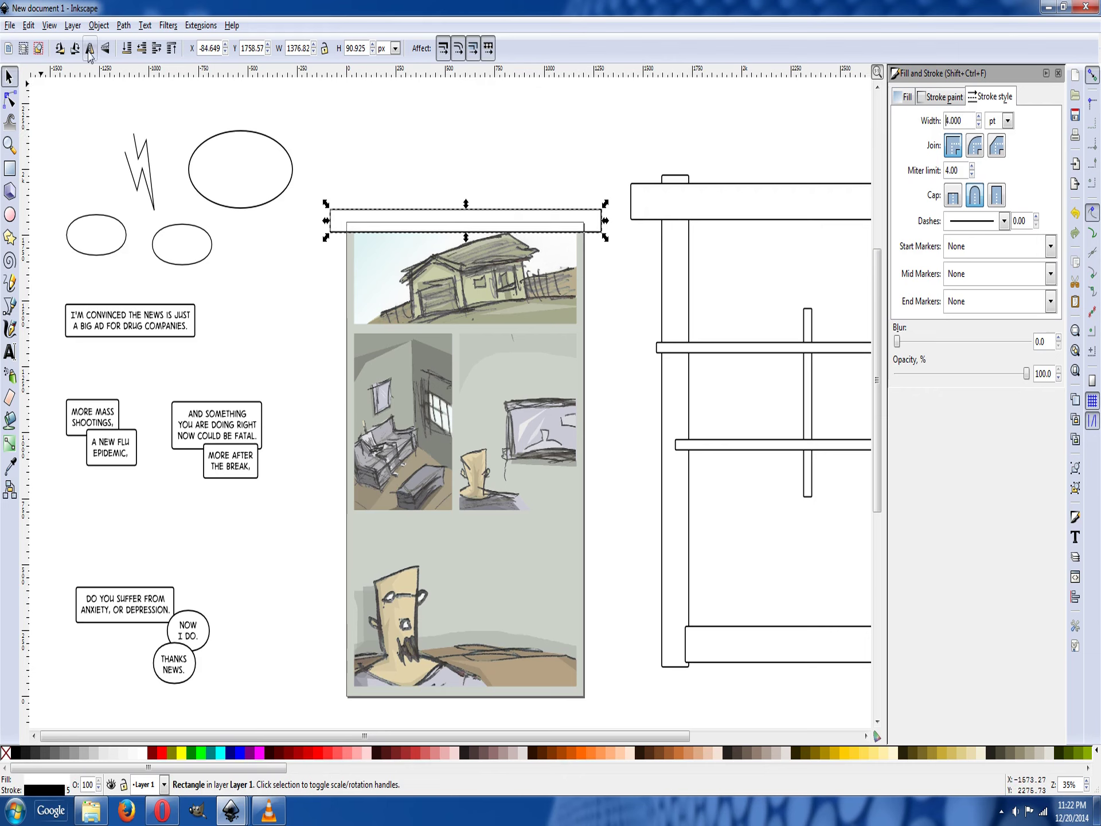
Duplicate the top bar, rotate a copy upright, then delete the extra bars.
{"action": "right_click", "coordinate": [376, 221]}
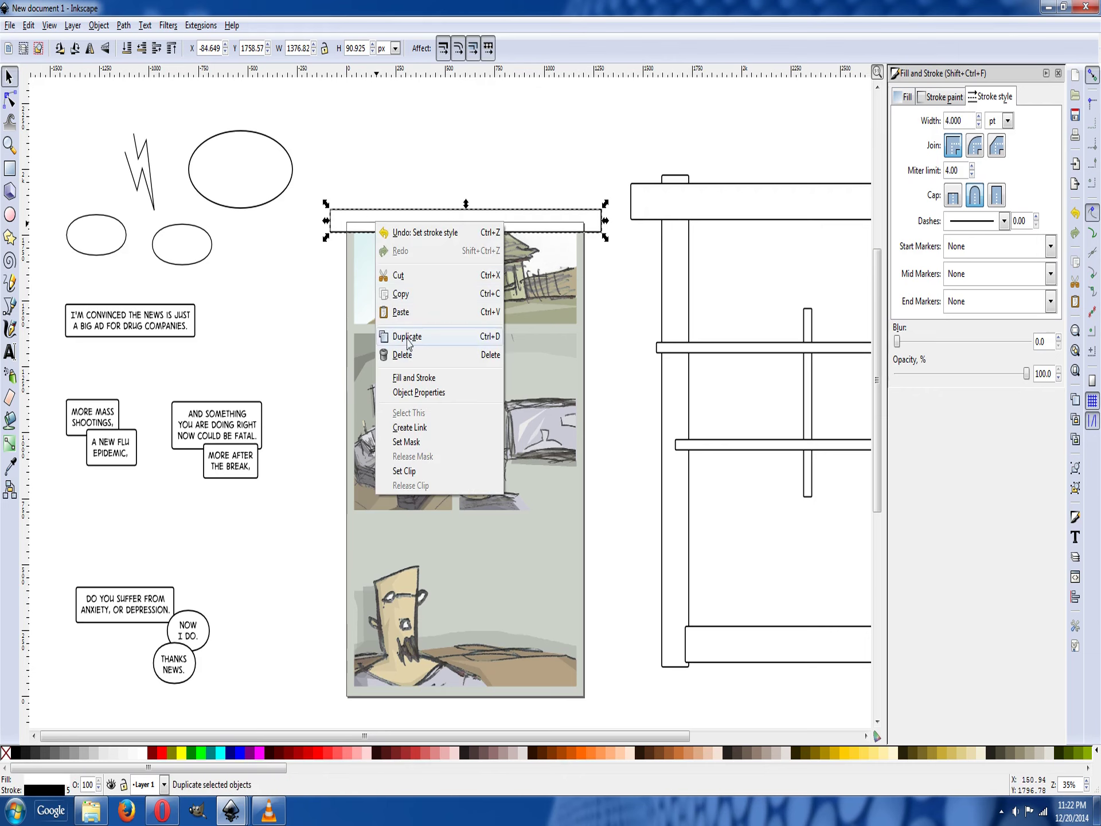
{"action": "left_click", "coordinate": [407, 336]}
{"action": "left_click_drag", "start_coordinate": [430, 226], "coordinate": [360, 333]}
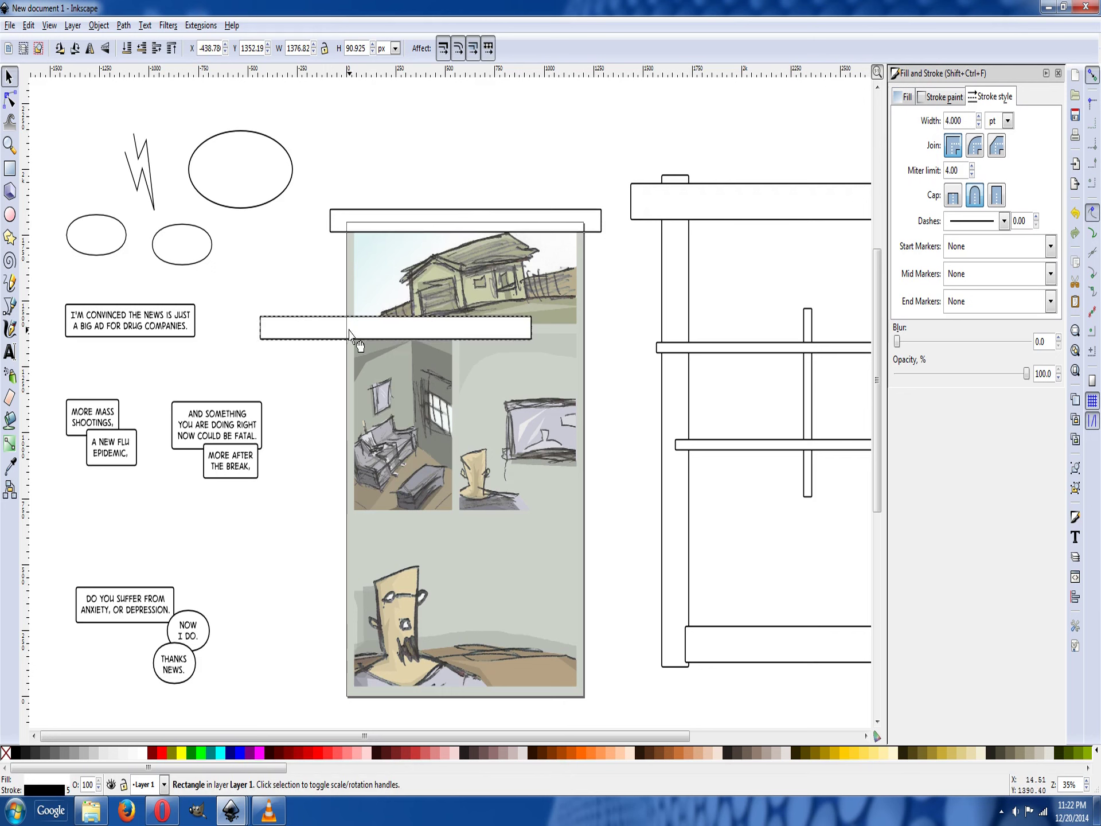
{"action": "left_click", "coordinate": [75, 48]}
{"action": "left_click_drag", "start_coordinate": [397, 256], "coordinate": [345, 331]}
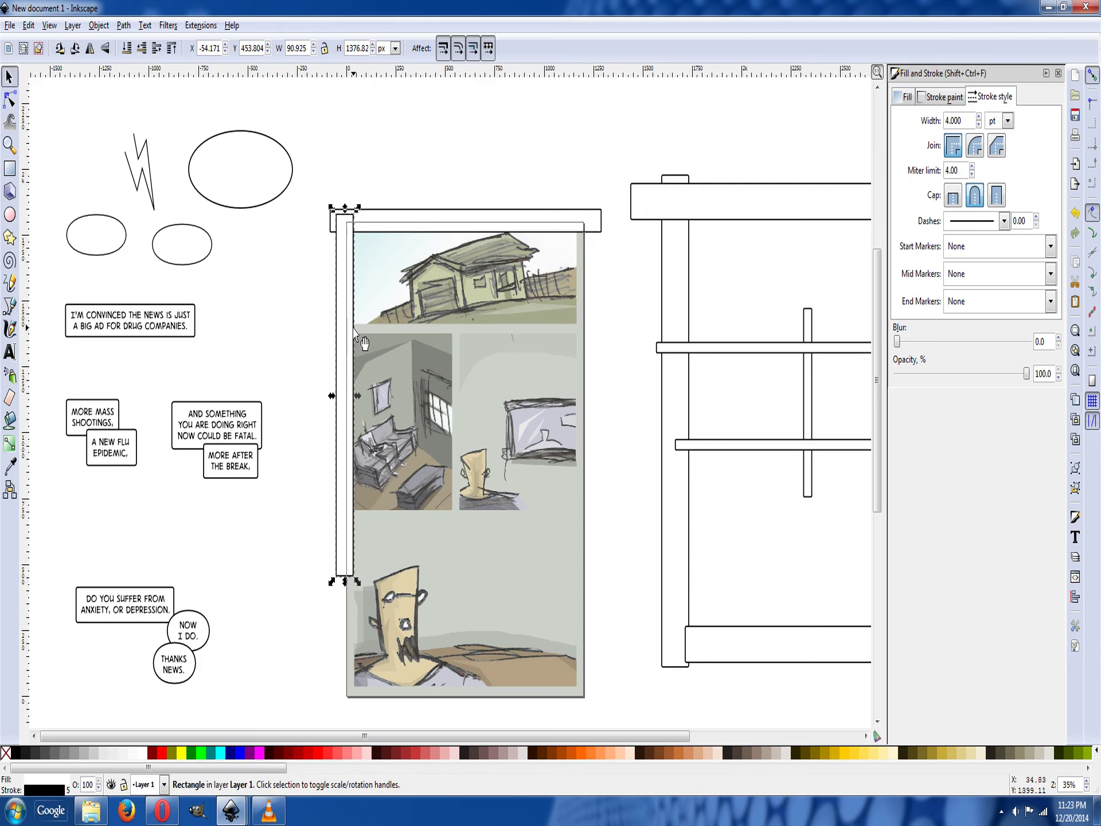
{"action": "key", "text": "Delete"}
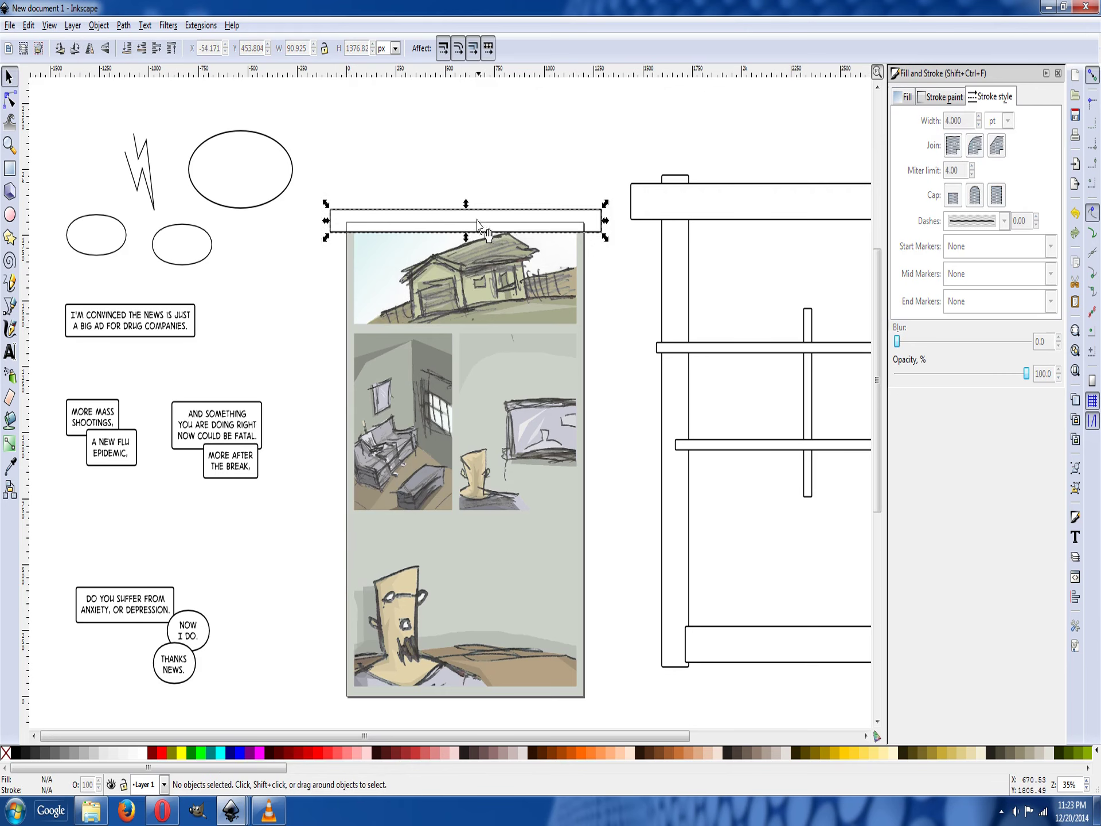
{"action": "left_click", "coordinate": [477, 221]}
{"action": "key", "text": "Delete"}
Place the long top bar, left post and panel dividers onto the comic page.
{"action": "left_click_drag", "start_coordinate": [687, 200], "coordinate": [336, 217]}
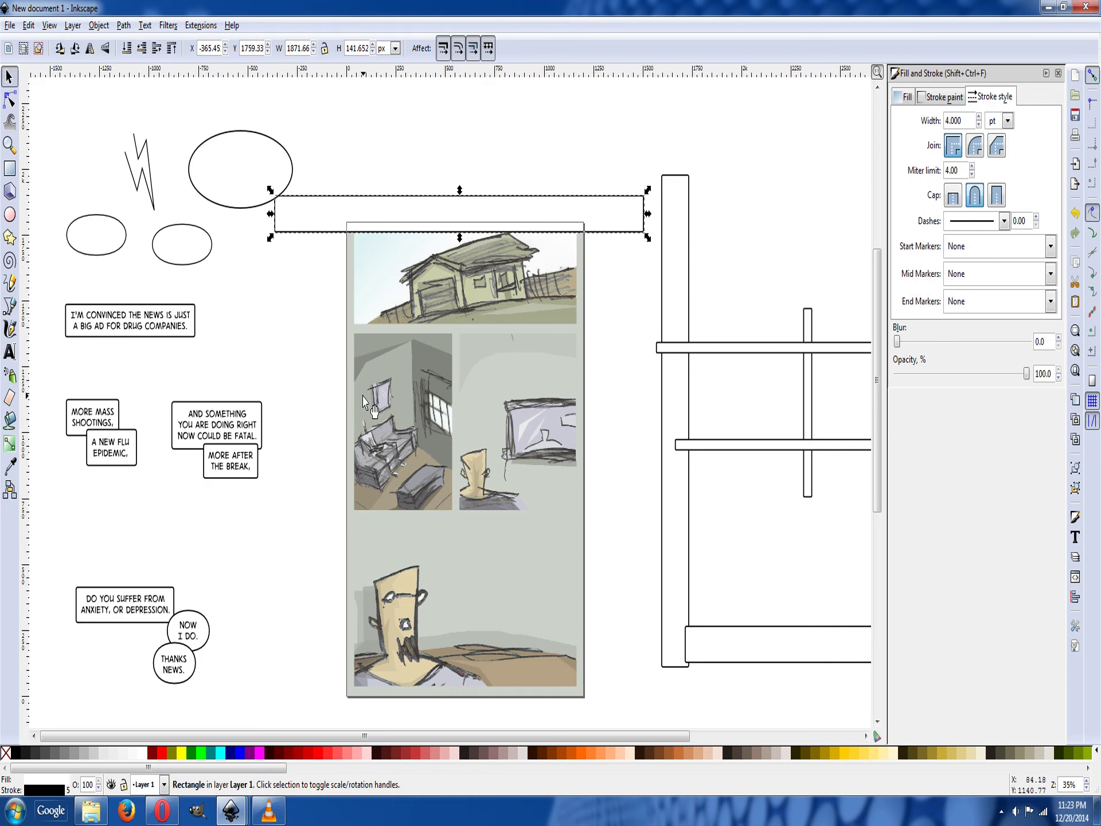
{"action": "left_click", "coordinate": [674, 281]}
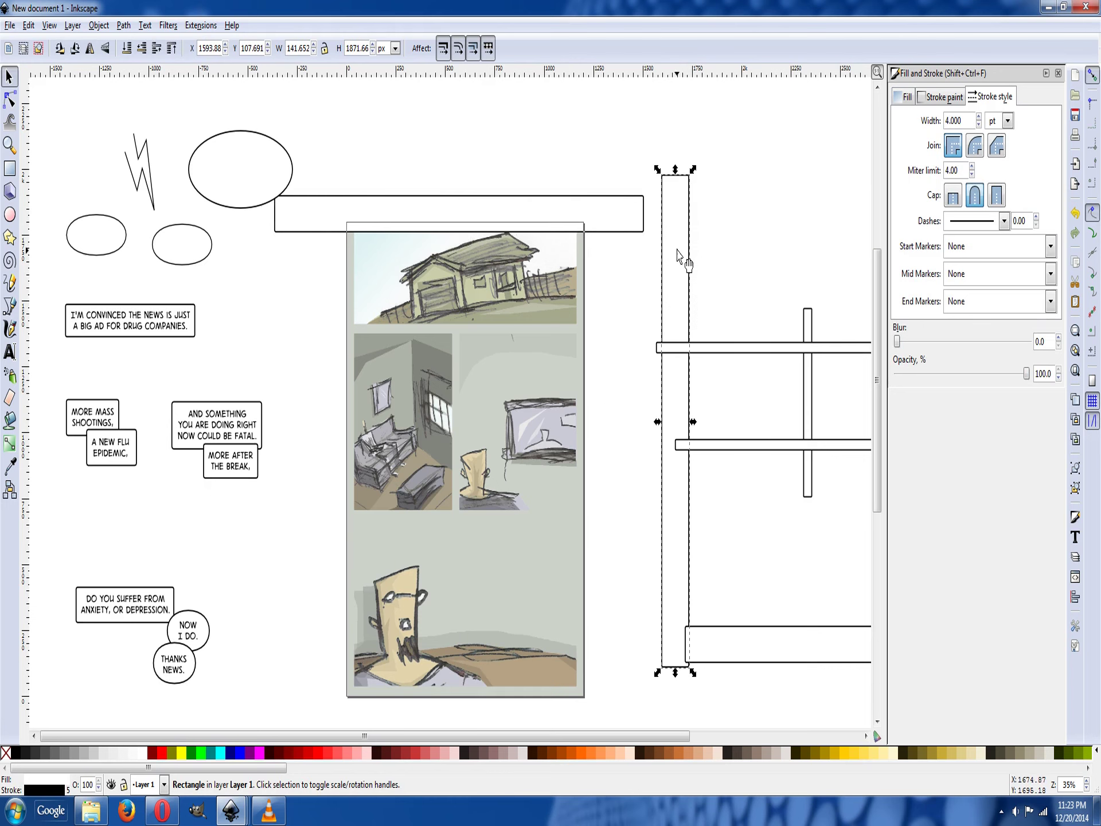
{"action": "left_click_drag", "start_coordinate": [678, 255], "coordinate": [340, 282]}
{"action": "left_click_drag", "start_coordinate": [741, 350], "coordinate": [408, 331]}
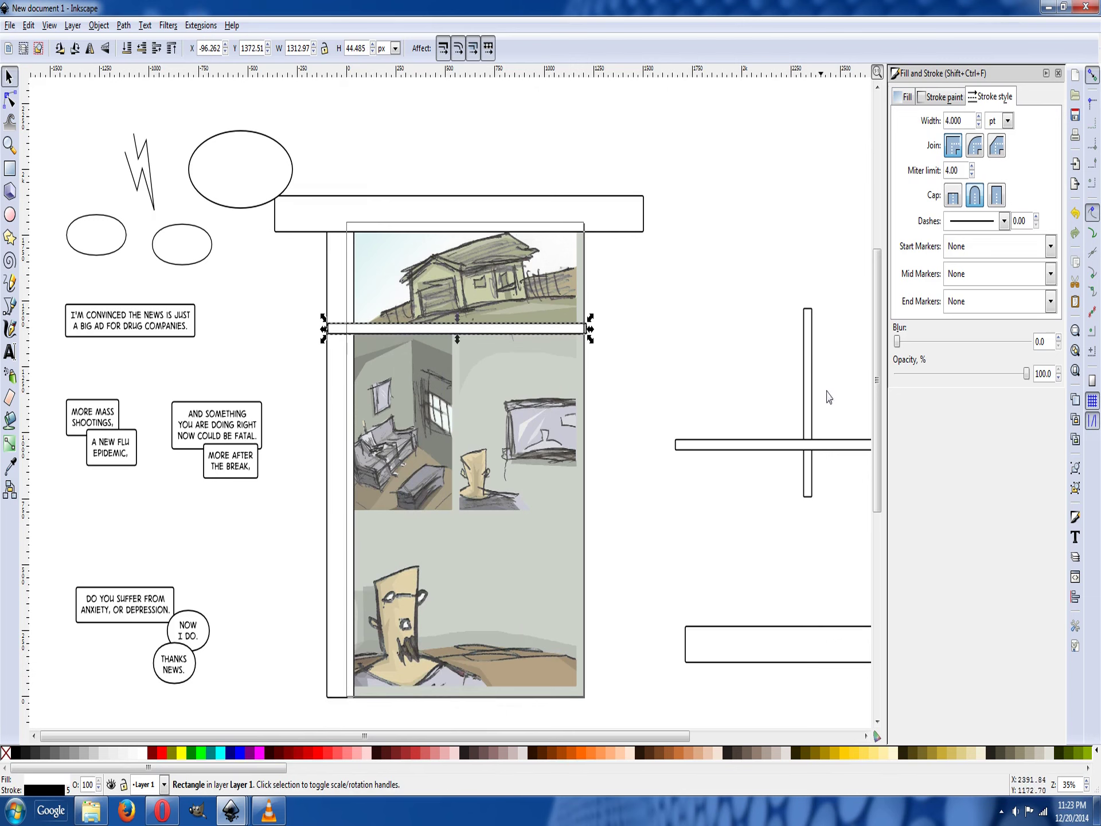
{"action": "left_click_drag", "start_coordinate": [808, 376], "coordinate": [453, 394]}
{"action": "left_click_drag", "start_coordinate": [709, 452], "coordinate": [430, 519]}
{"action": "left_click_drag", "start_coordinate": [811, 646], "coordinate": [421, 685]}
Position the right post along the page edge and adjust the bottom bar.
{"action": "scroll", "coordinate": [629, 740], "scroll_direction": "right", "scroll_amount": 3}
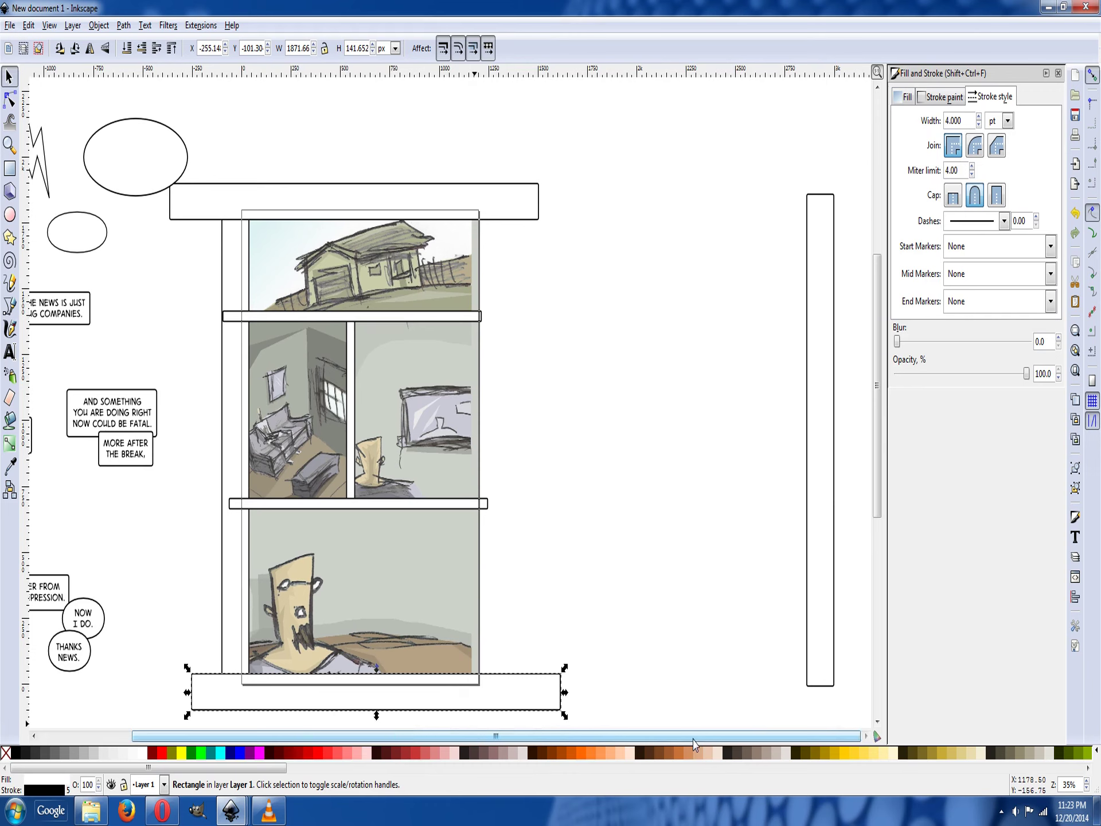
{"action": "left_click_drag", "start_coordinate": [821, 504], "coordinate": [480, 492]}
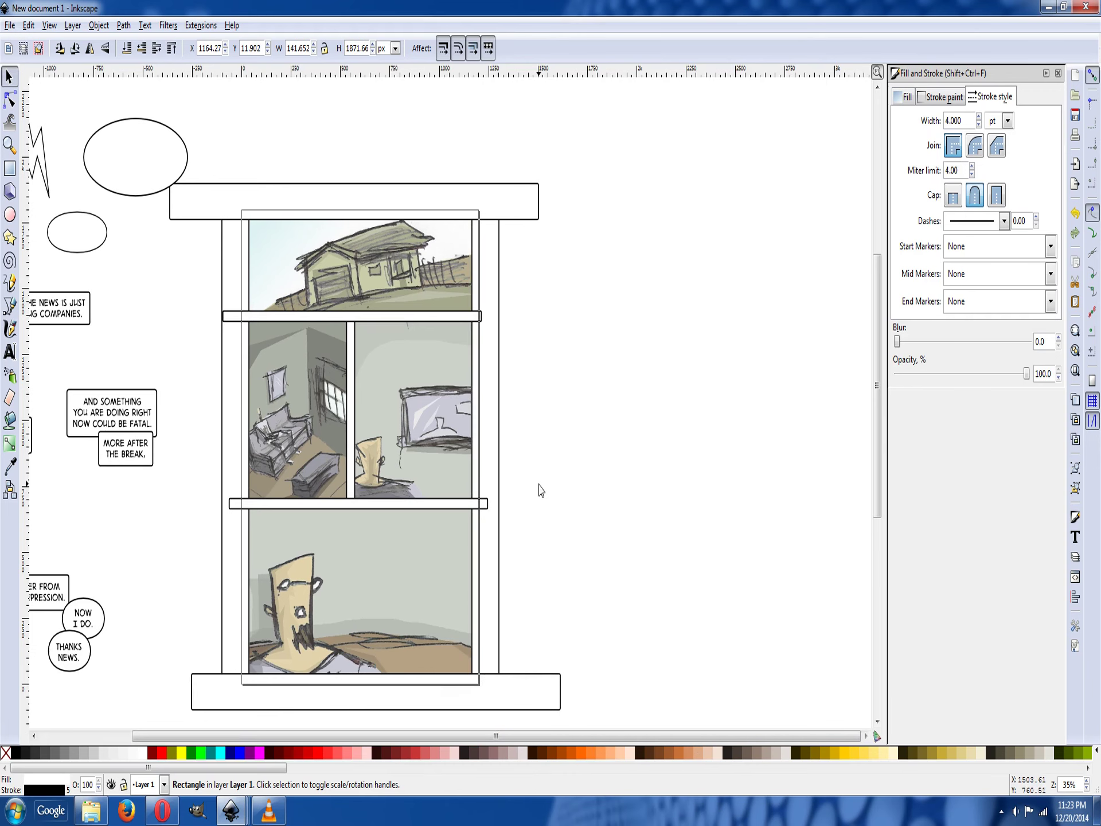
{"action": "left_click", "coordinate": [539, 492]}
{"action": "left_click_drag", "start_coordinate": [486, 552], "coordinate": [485, 551]}
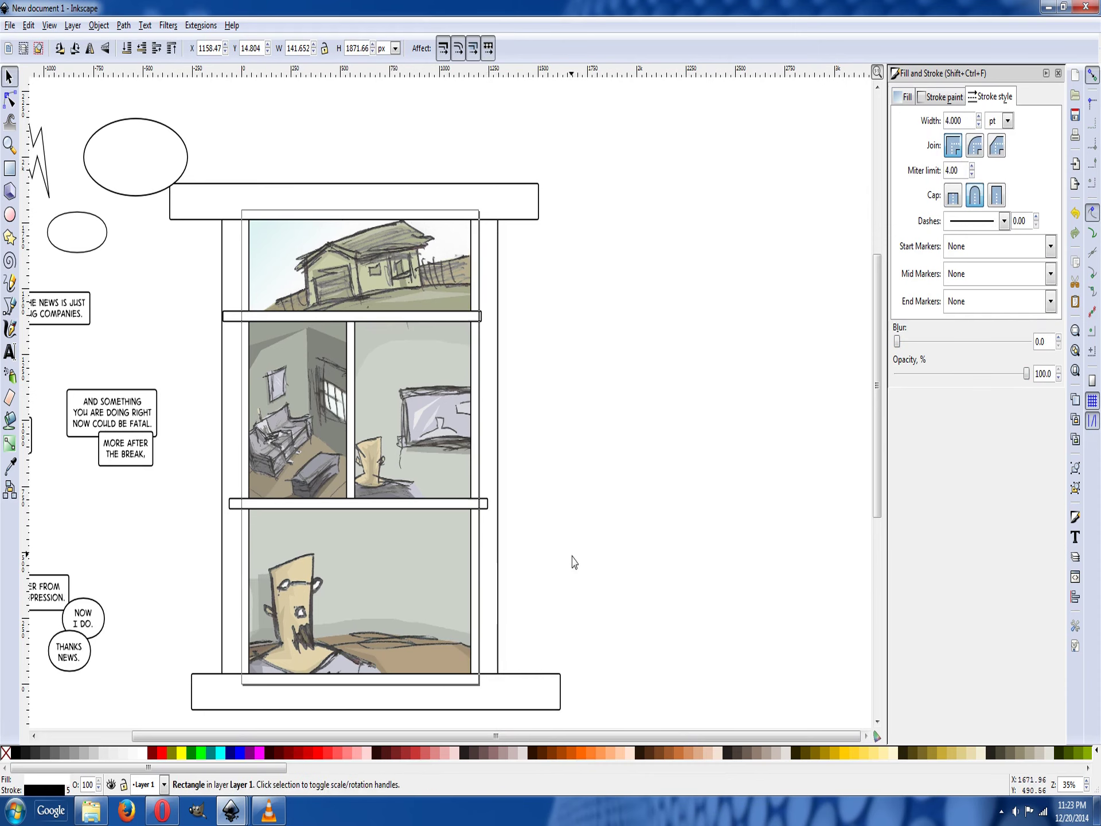
{"action": "left_click", "coordinate": [572, 560]}
{"action": "left_click_drag", "start_coordinate": [594, 736], "coordinate": [469, 734]}
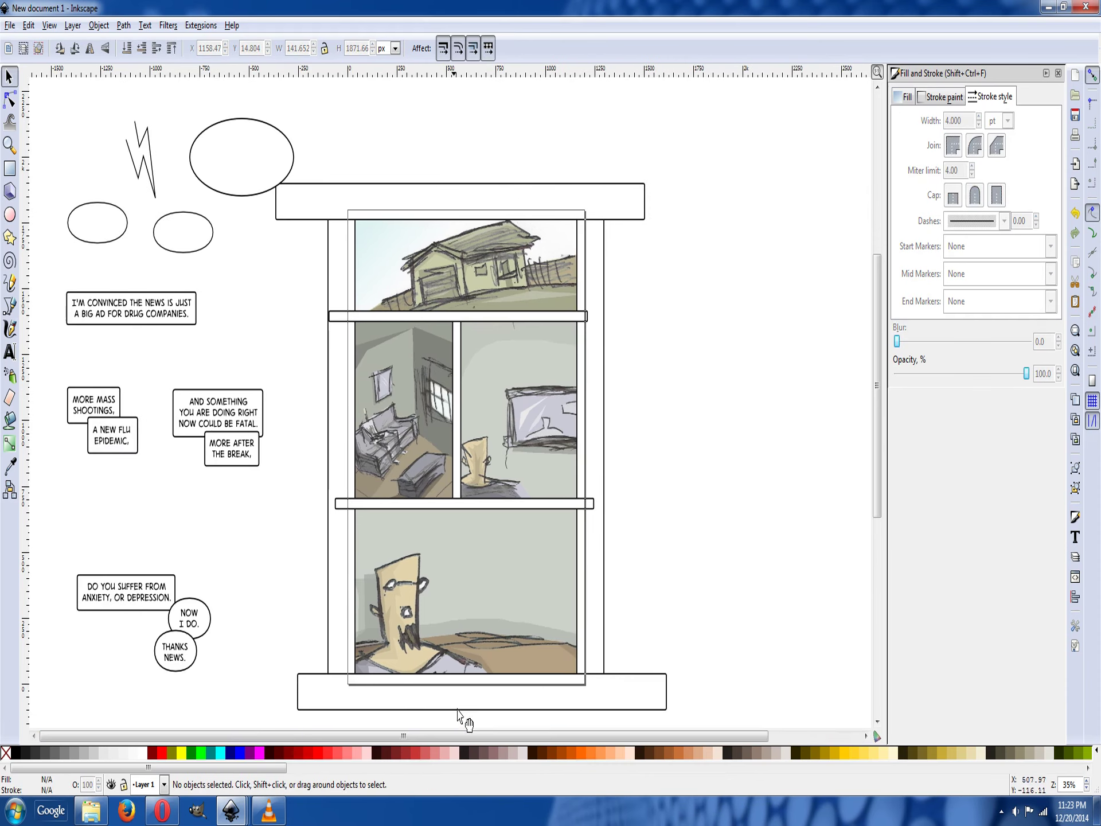
Shift-select the posts, dividers, top and bottom bars and union them with Path > Union.
{"action": "left_click", "coordinate": [338, 294]}
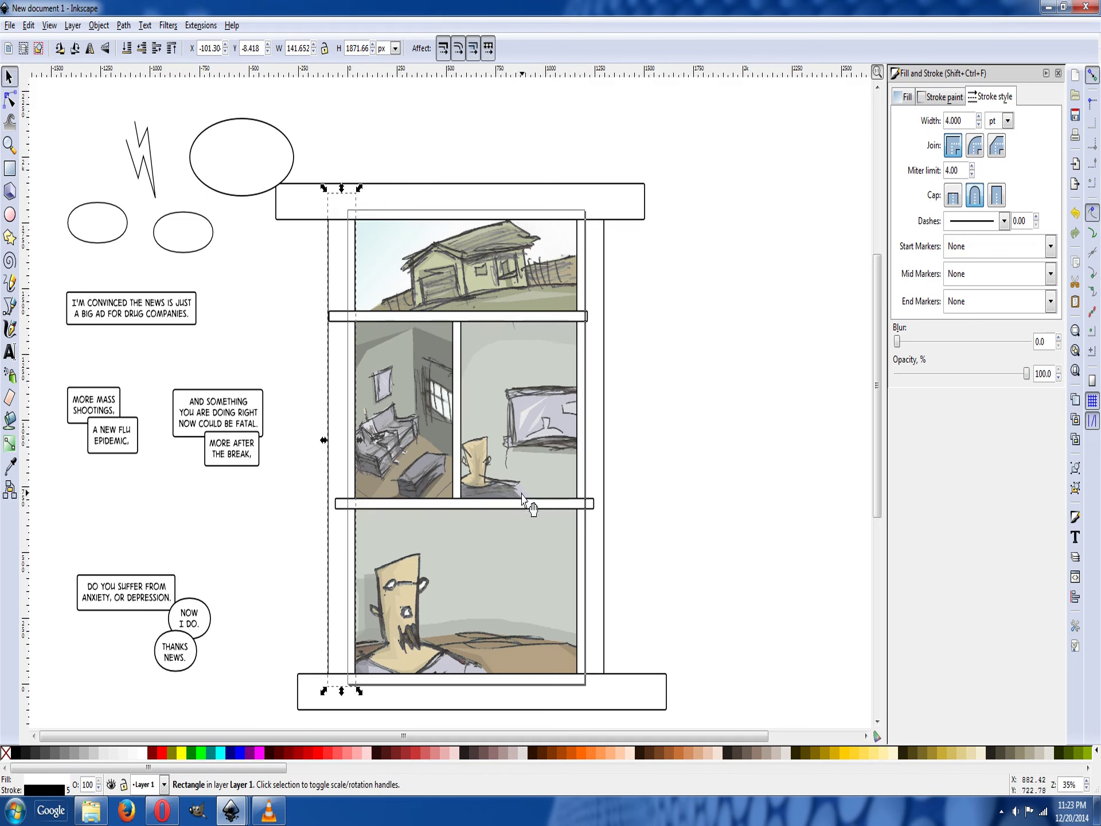
{"action": "left_click", "coordinate": [458, 505], "text": "shift"}
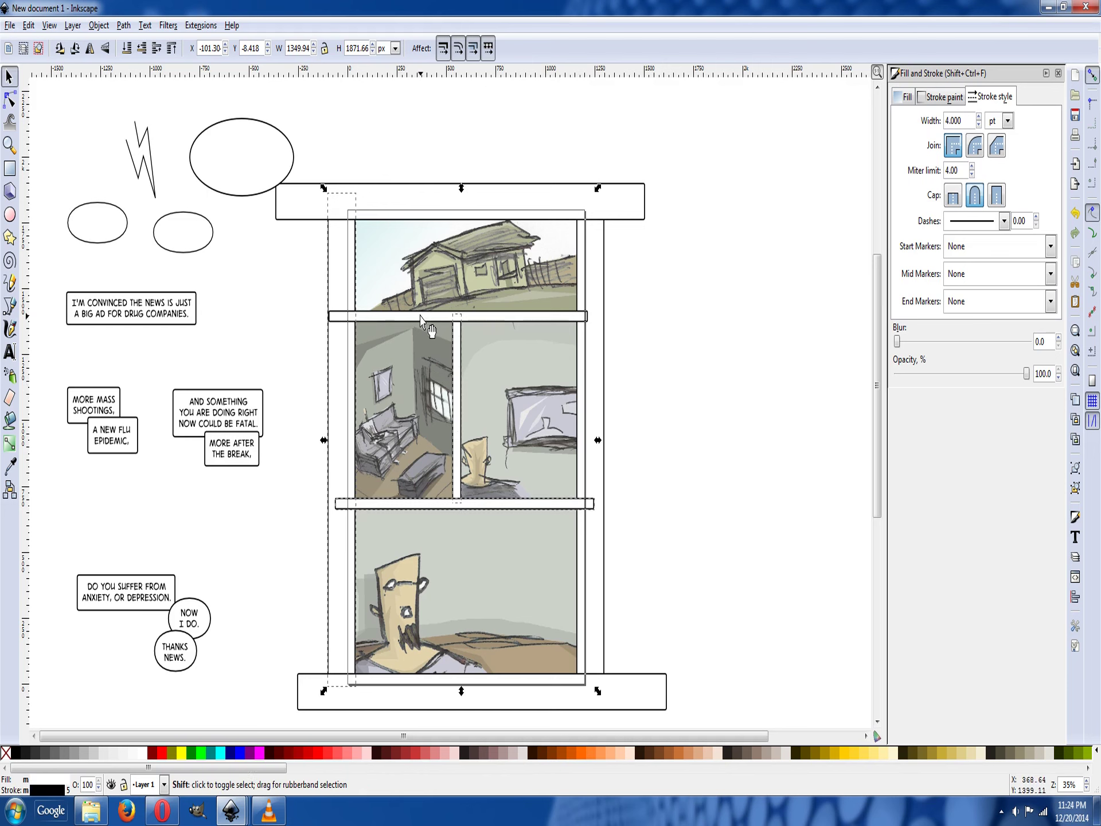
{"action": "left_click", "coordinate": [434, 197], "text": "shift"}
{"action": "left_click", "coordinate": [601, 356], "text": "shift"}
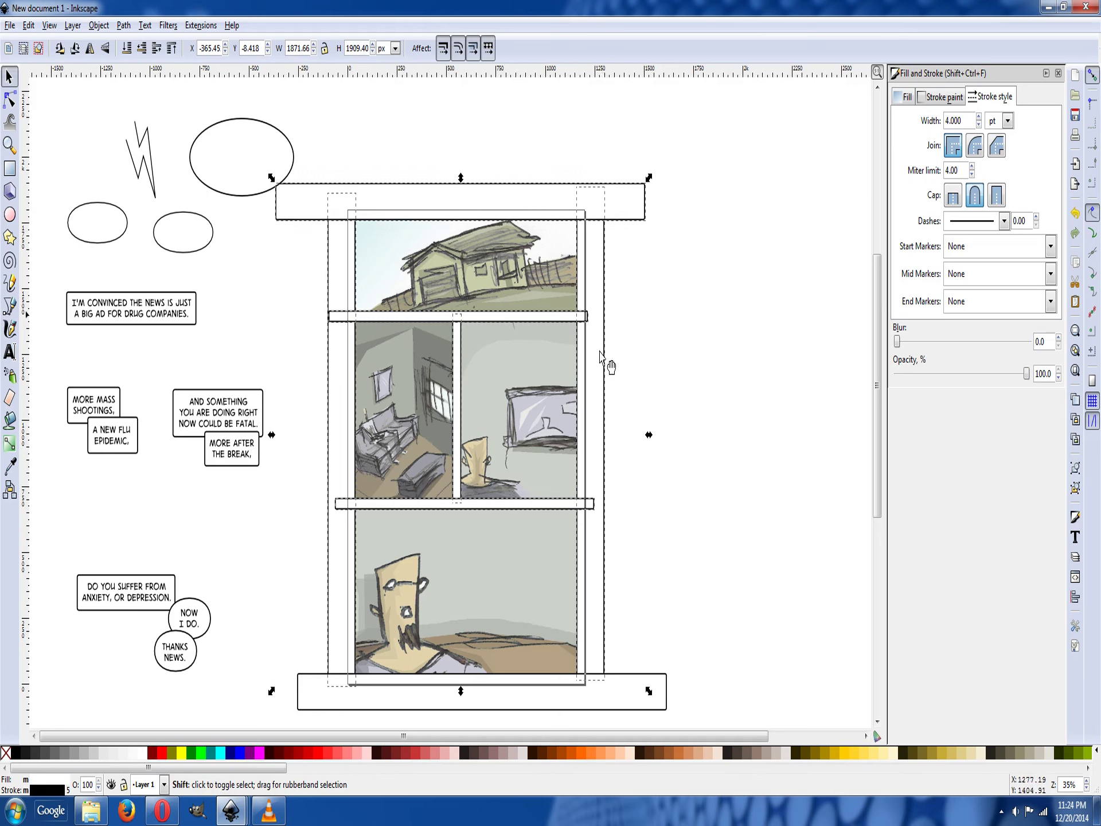
{"action": "left_click", "coordinate": [631, 704], "text": "shift"}
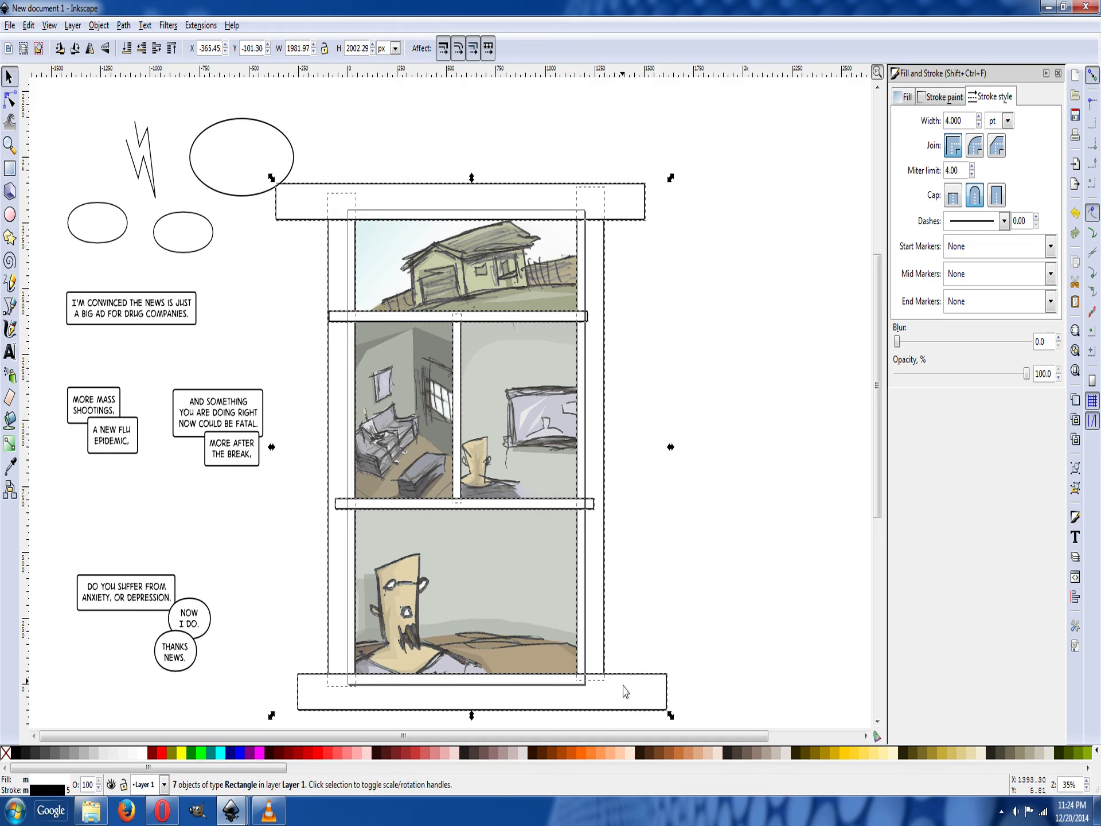
{"action": "left_click", "coordinate": [127, 28]}
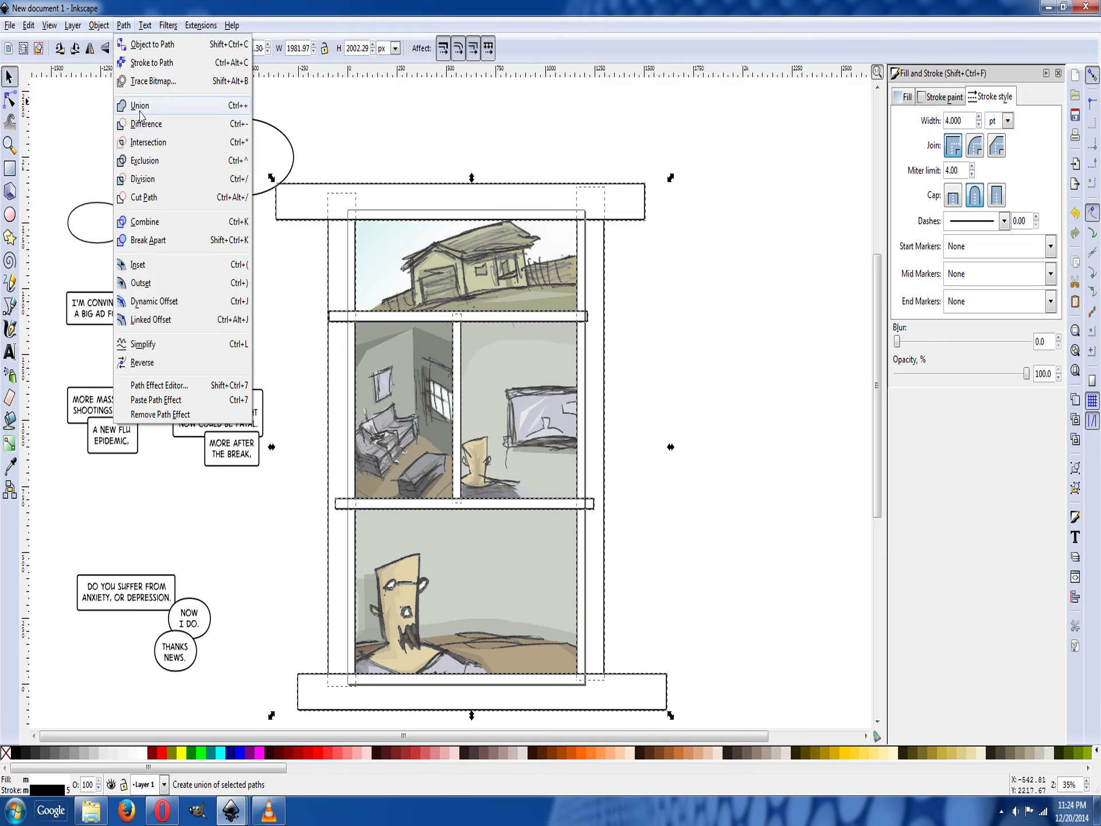
{"action": "left_click", "coordinate": [141, 106]}
Move the first caption box and its text into the top panel.
{"action": "left_click", "coordinate": [688, 348]}
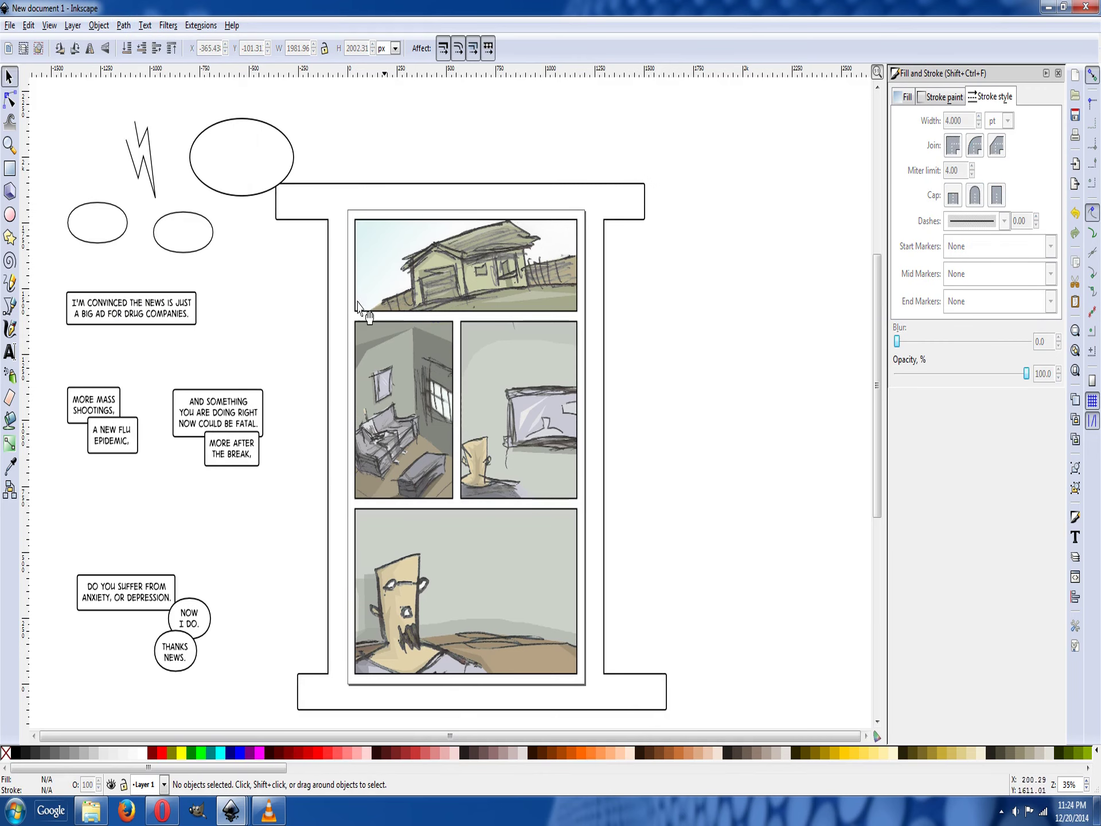
{"action": "left_click_drag", "start_coordinate": [56, 274], "coordinate": [235, 392]}
{"action": "left_click_drag", "start_coordinate": [166, 325], "coordinate": [451, 248]}
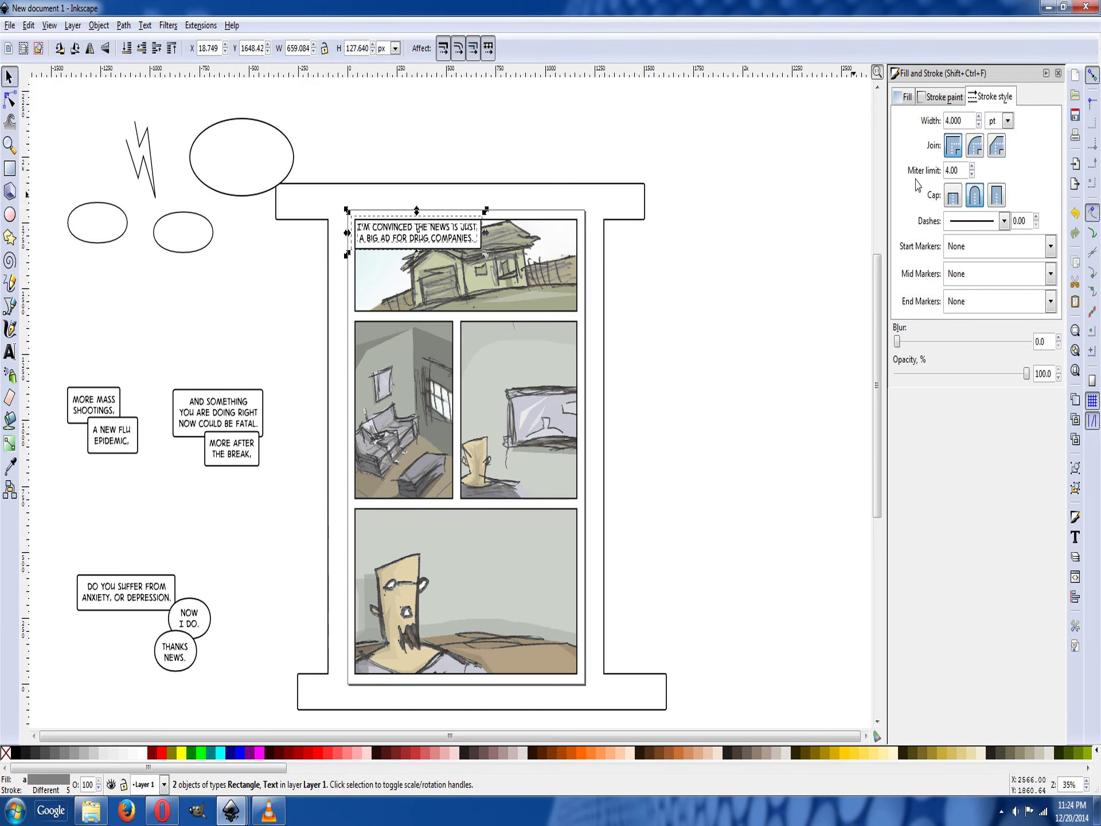
Union the top caption's rectangle with the page frame into a single 39-node path.
{"action": "left_click", "coordinate": [551, 137]}
{"action": "left_click", "coordinate": [480, 247]}
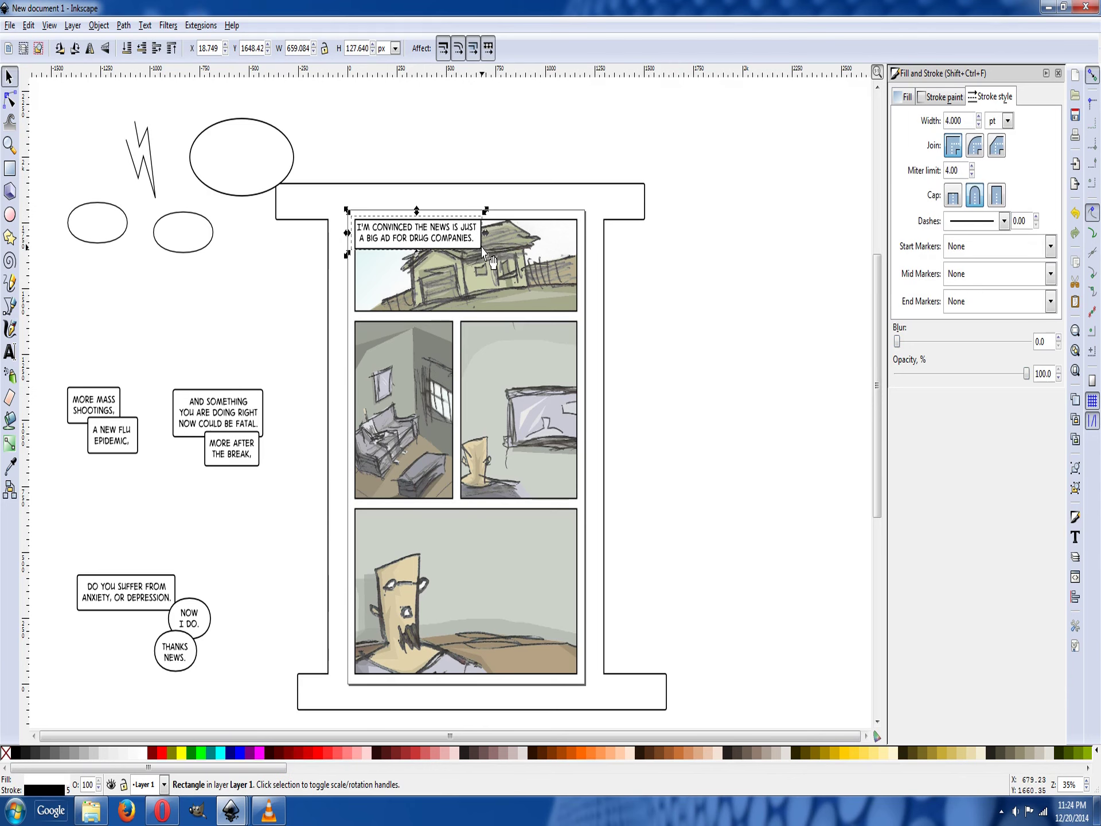
{"action": "left_click", "coordinate": [541, 202], "text": "shift"}
{"action": "left_click", "coordinate": [145, 26]}
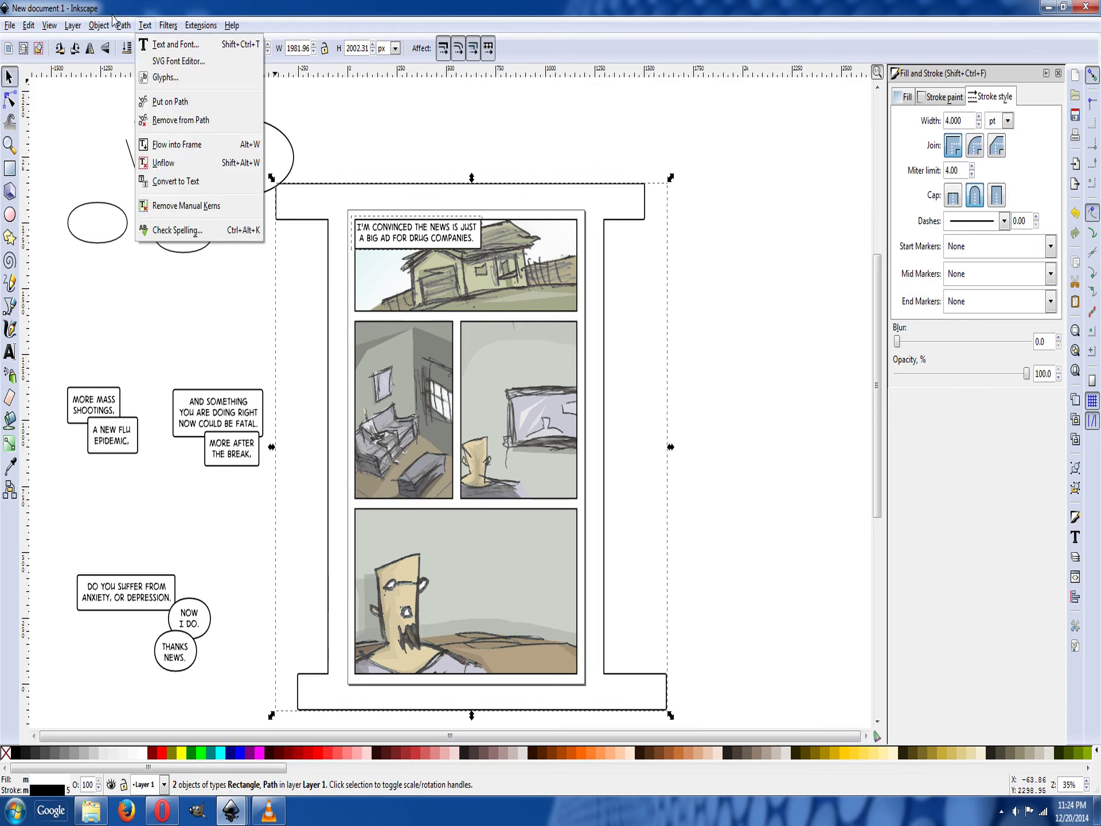
{"action": "left_click", "coordinate": [141, 107]}
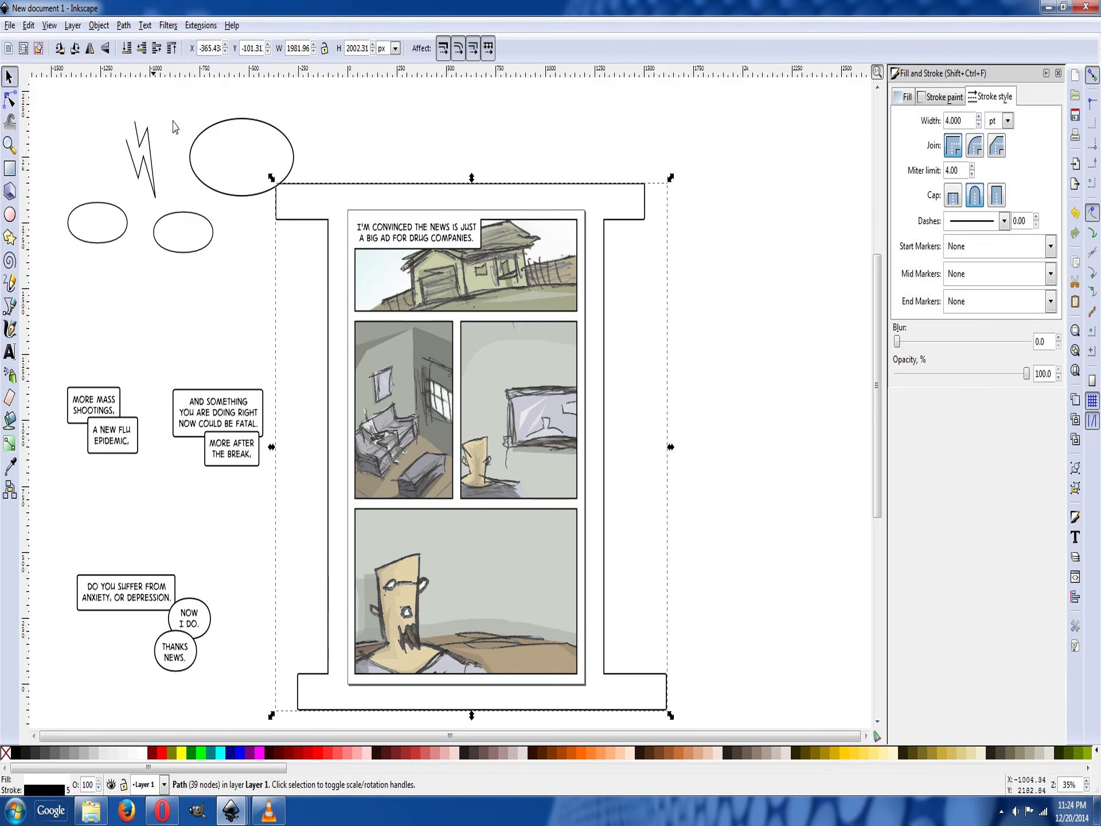
{"action": "left_click", "coordinate": [497, 148]}
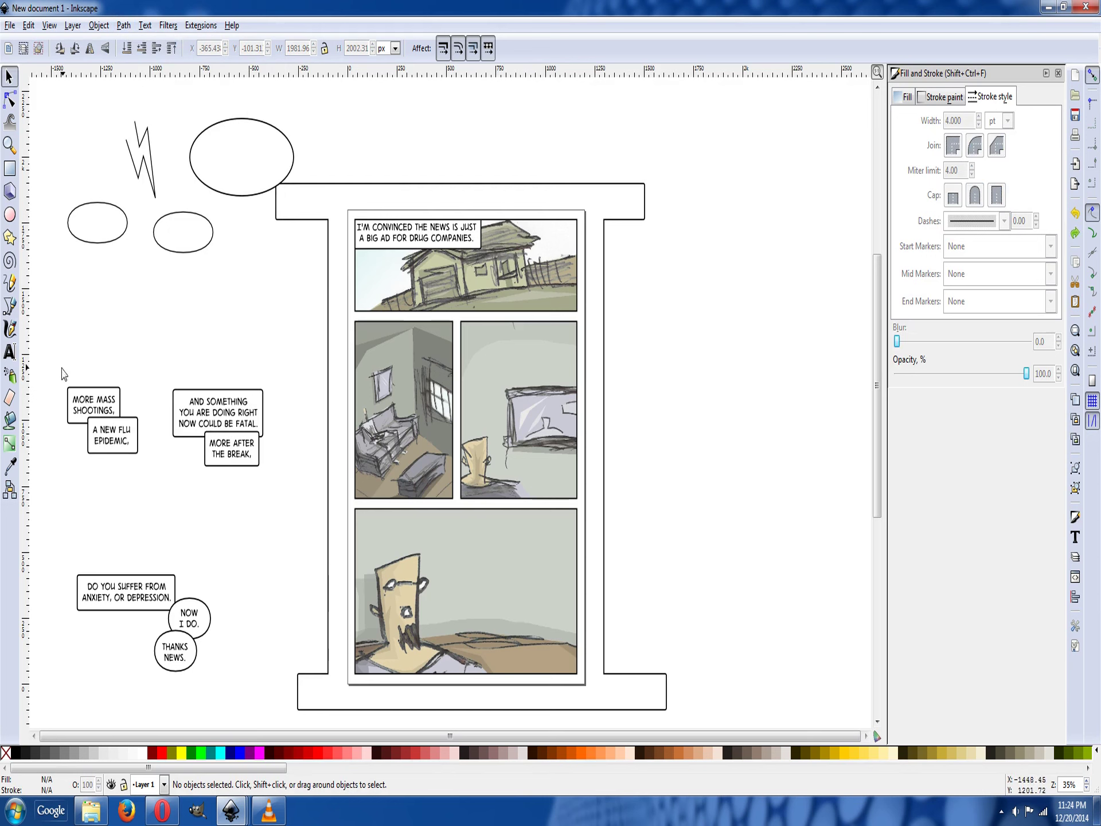
Move the MORE MASS SHOOTINGS and A NEW FLU EPIDEMIC captions into the middle-left panel.
{"action": "left_click_drag", "start_coordinate": [59, 357], "coordinate": [163, 483]}
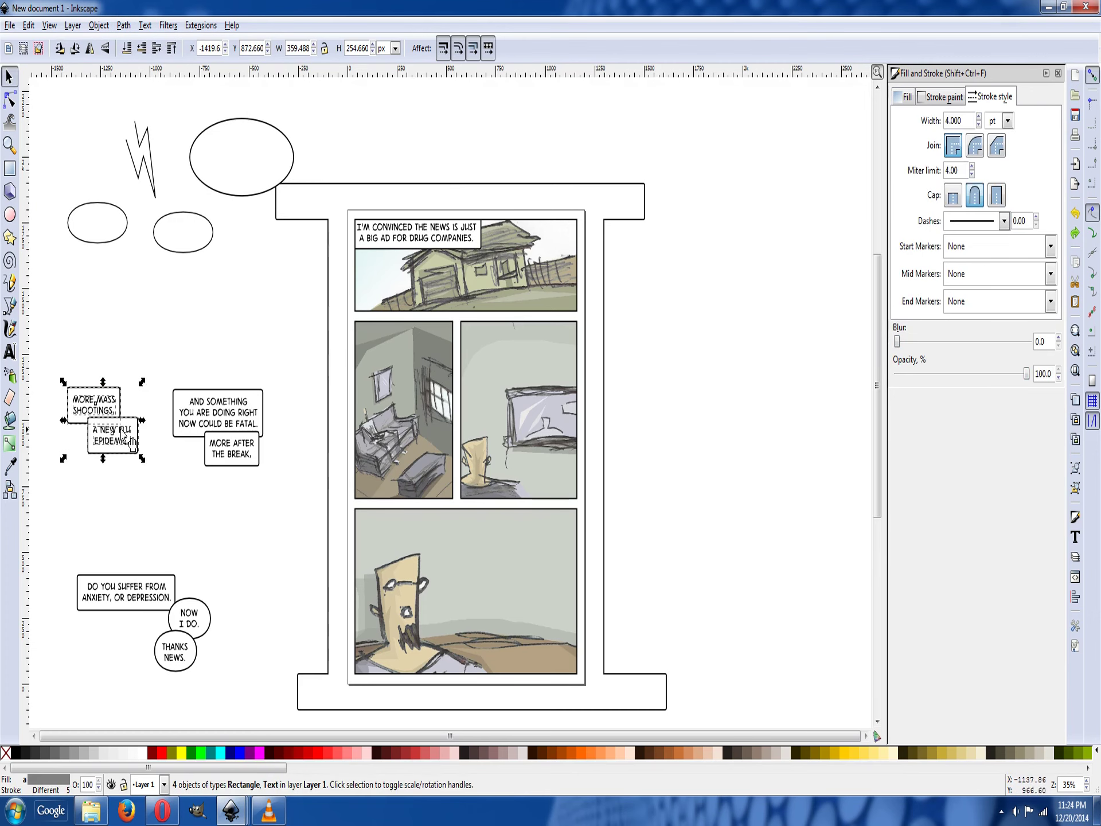
{"action": "left_click", "coordinate": [59, 374]}
{"action": "left_click_drag", "start_coordinate": [59, 374], "coordinate": [379, 335]}
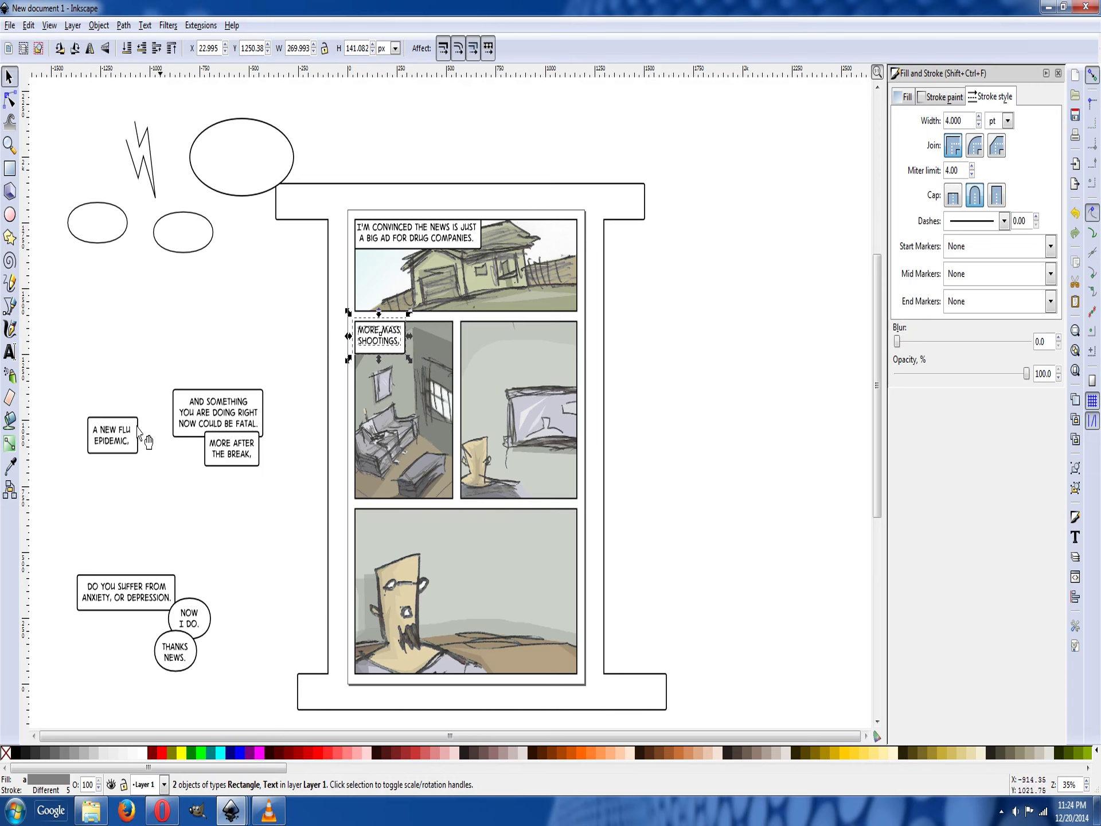
{"action": "left_click_drag", "start_coordinate": [66, 382], "coordinate": [432, 373]}
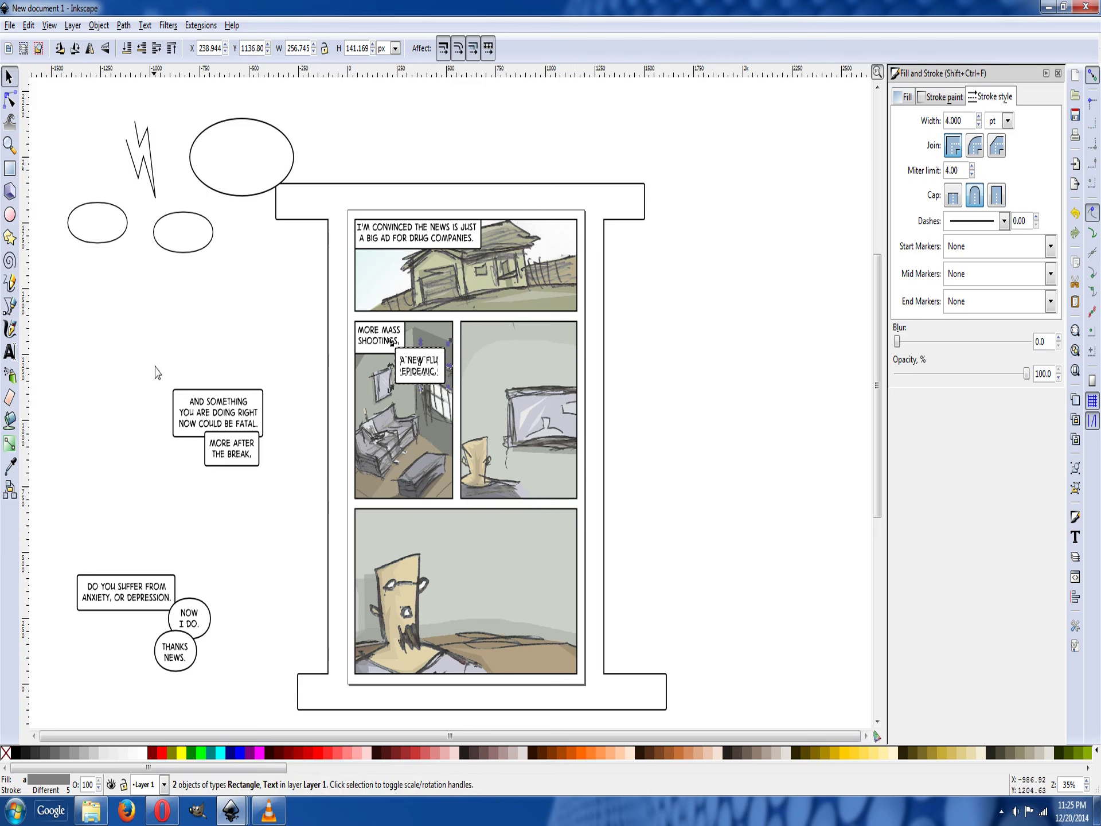
Nudge the top news and flu captions left, and move AND SOMETHING… into the middle-right panel.
{"action": "left_click_drag", "start_coordinate": [161, 361], "coordinate": [287, 451]}
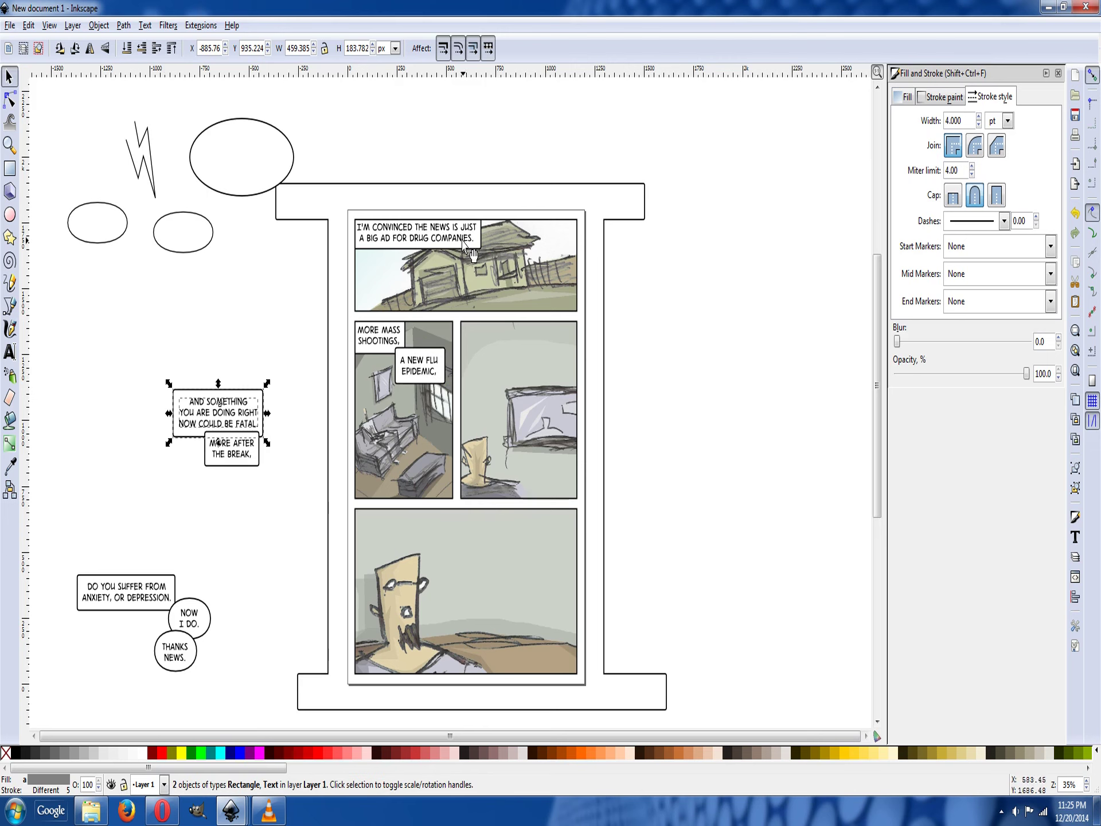
{"action": "left_click_drag", "start_coordinate": [330, 138], "coordinate": [512, 271]}
{"action": "mouse_move", "coordinate": [438, 250]}
{"action": "left_mouse_down"}
{"action": "mouse_move", "coordinate": [550, 248]}
{"action": "mouse_move", "coordinate": [453, 304]}
{"action": "mouse_move", "coordinate": [427, 252]}
{"action": "mouse_move", "coordinate": [439, 251]}
{"action": "mouse_move", "coordinate": [433, 292]}
{"action": "mouse_move", "coordinate": [550, 316]}
{"action": "mouse_move", "coordinate": [385, 247]}
{"action": "mouse_move", "coordinate": [439, 250]}
{"action": "left_mouse_up"}
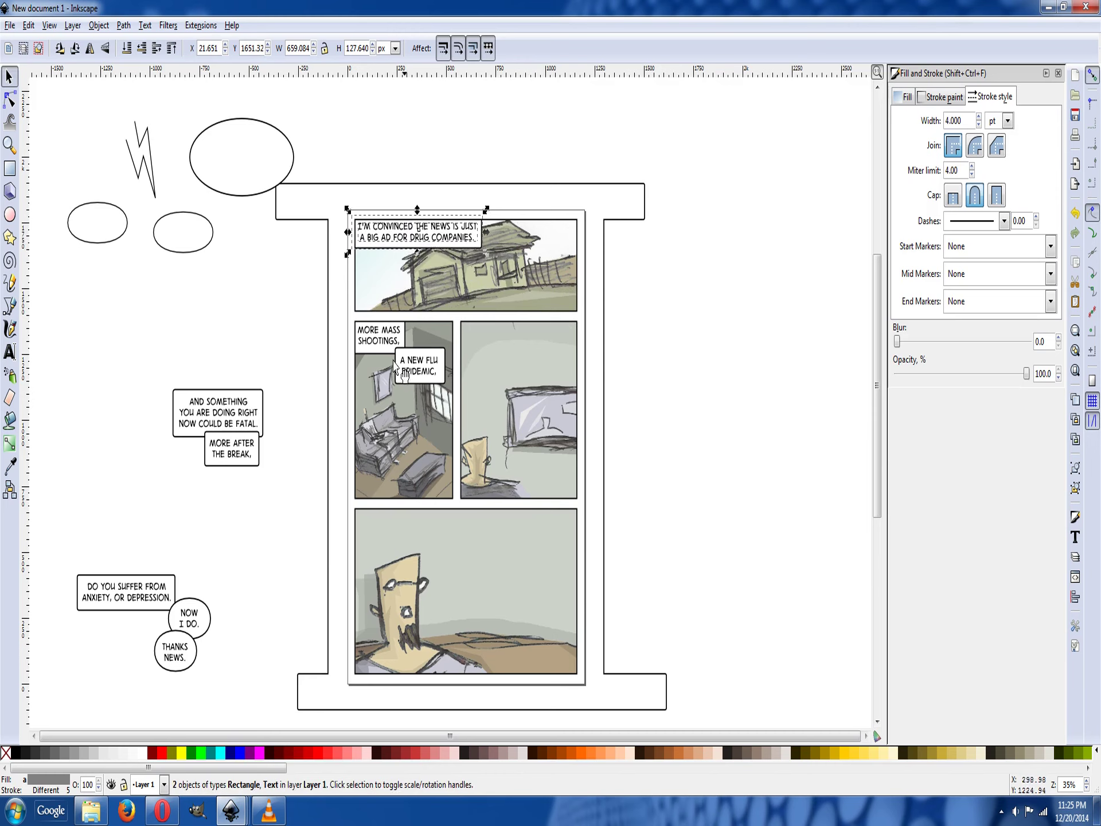
{"action": "left_click_drag", "start_coordinate": [299, 443], "coordinate": [398, 366]}
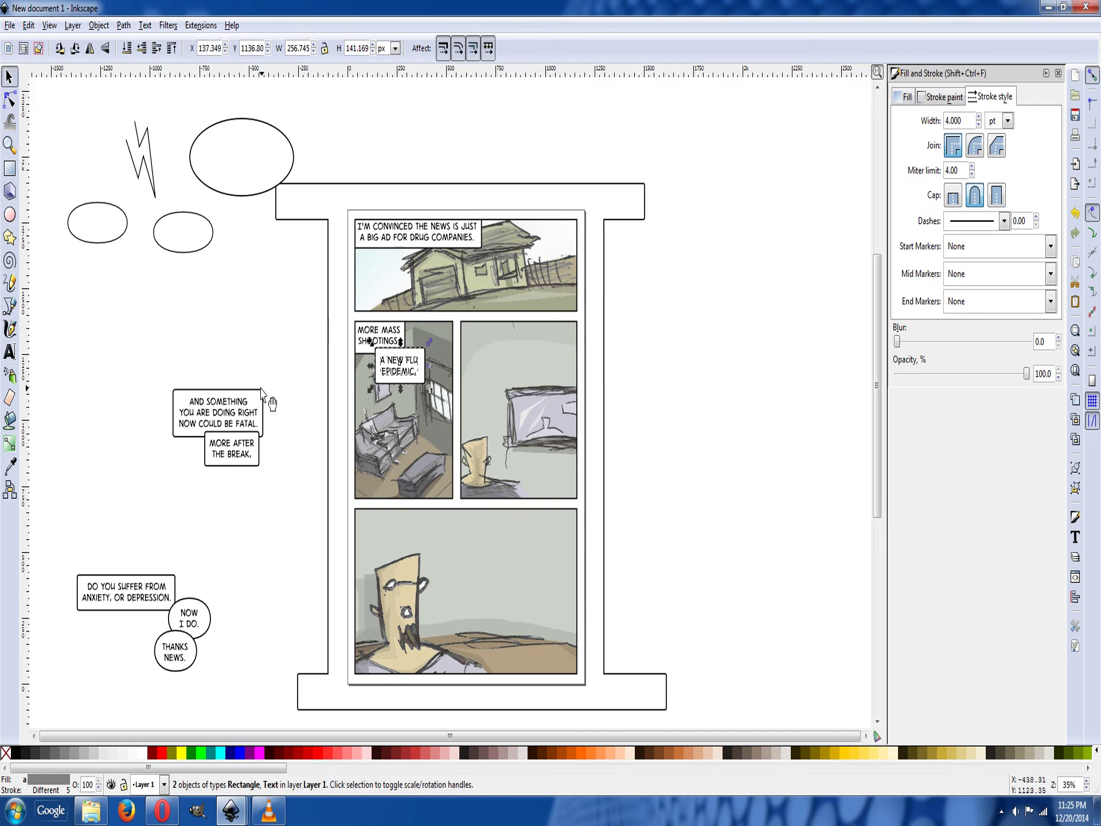
{"action": "left_click_drag", "start_coordinate": [155, 368], "coordinate": [507, 342]}
Move MORE AFTER THE BREAK to middle-right; anxiety caption and NOW I DO balloon to the bottom panel.
{"action": "left_click_drag", "start_coordinate": [188, 390], "coordinate": [302, 493]}
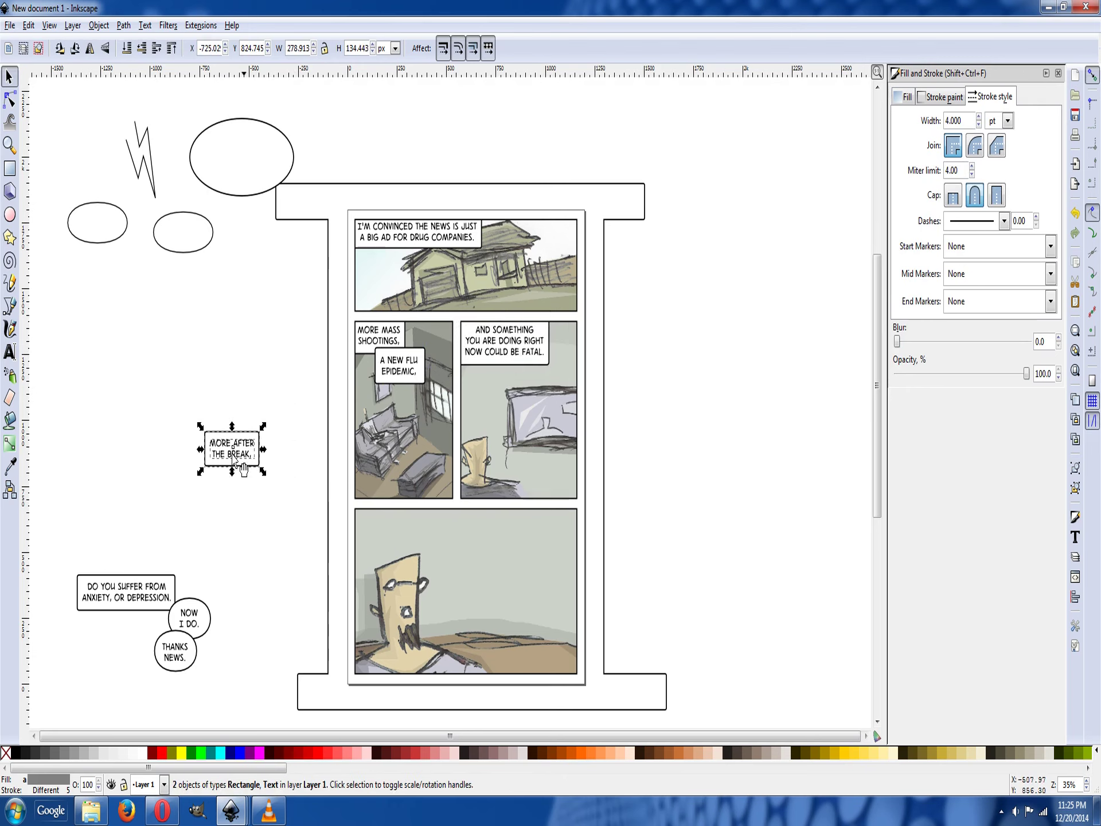
{"action": "left_click_drag", "start_coordinate": [241, 466], "coordinate": [542, 395]}
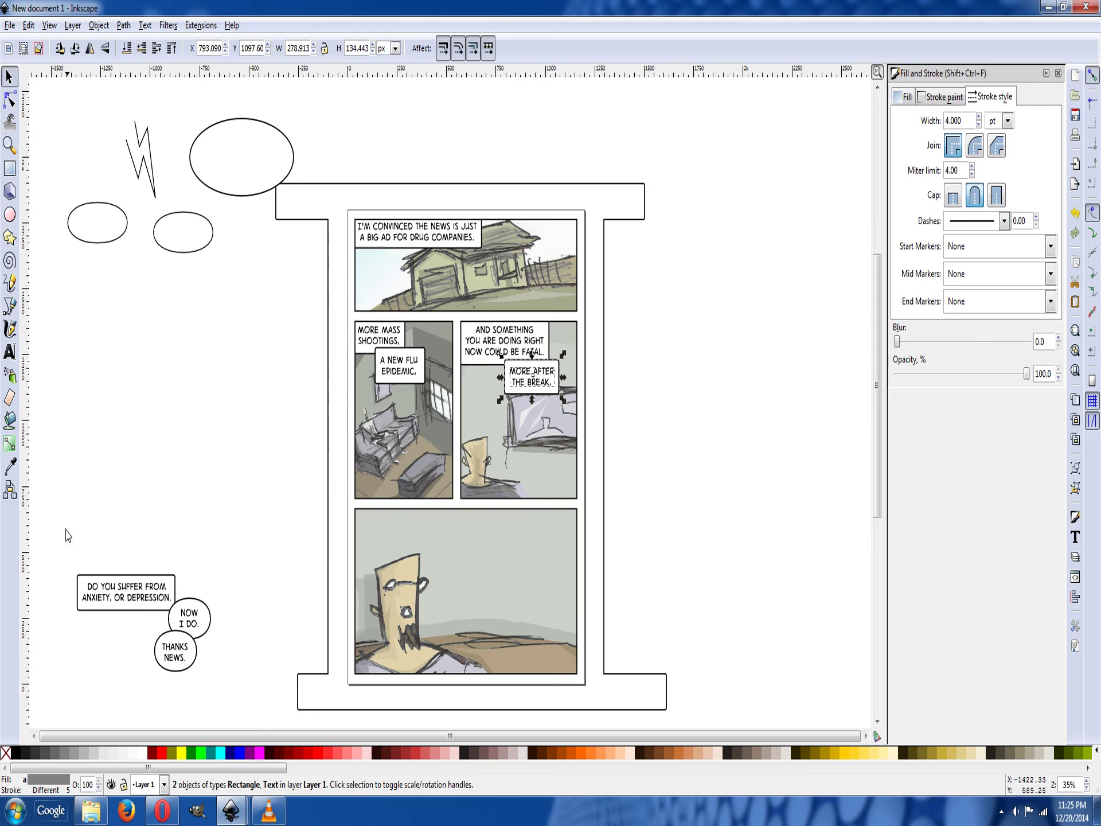
{"action": "left_click_drag", "start_coordinate": [63, 530], "coordinate": [504, 528]}
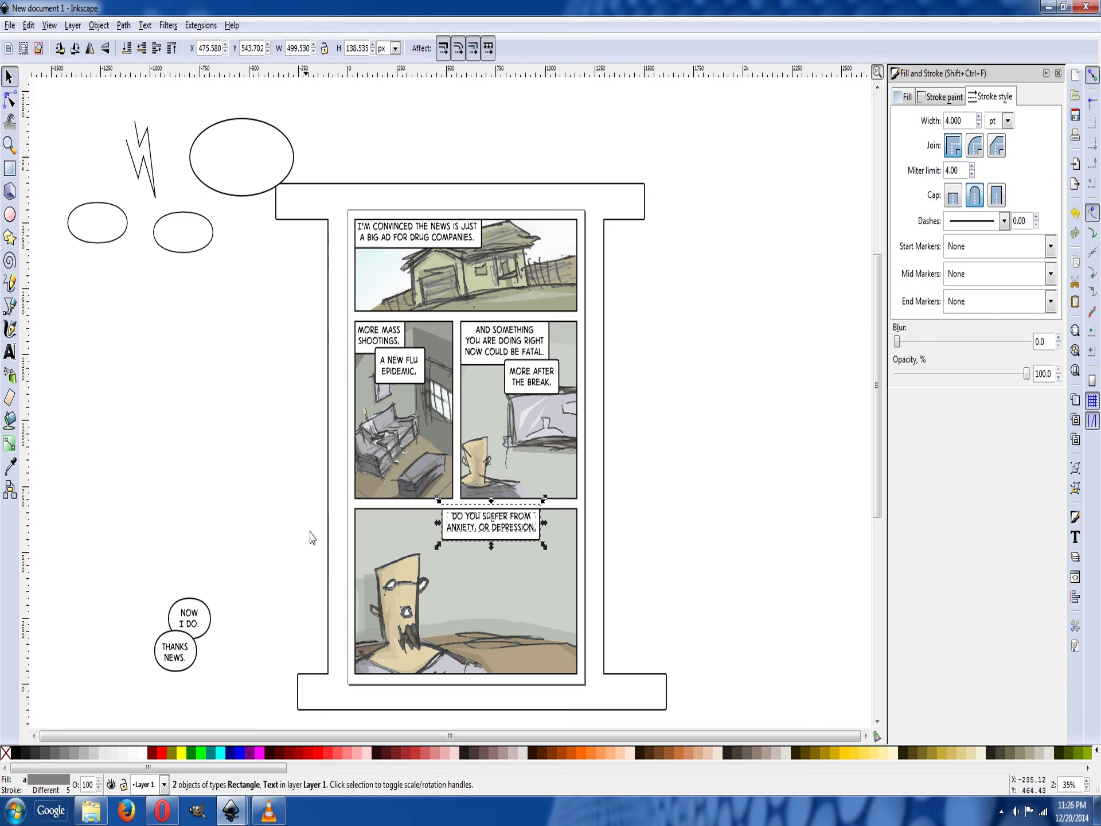
{"action": "left_click_drag", "start_coordinate": [148, 573], "coordinate": [456, 587]}
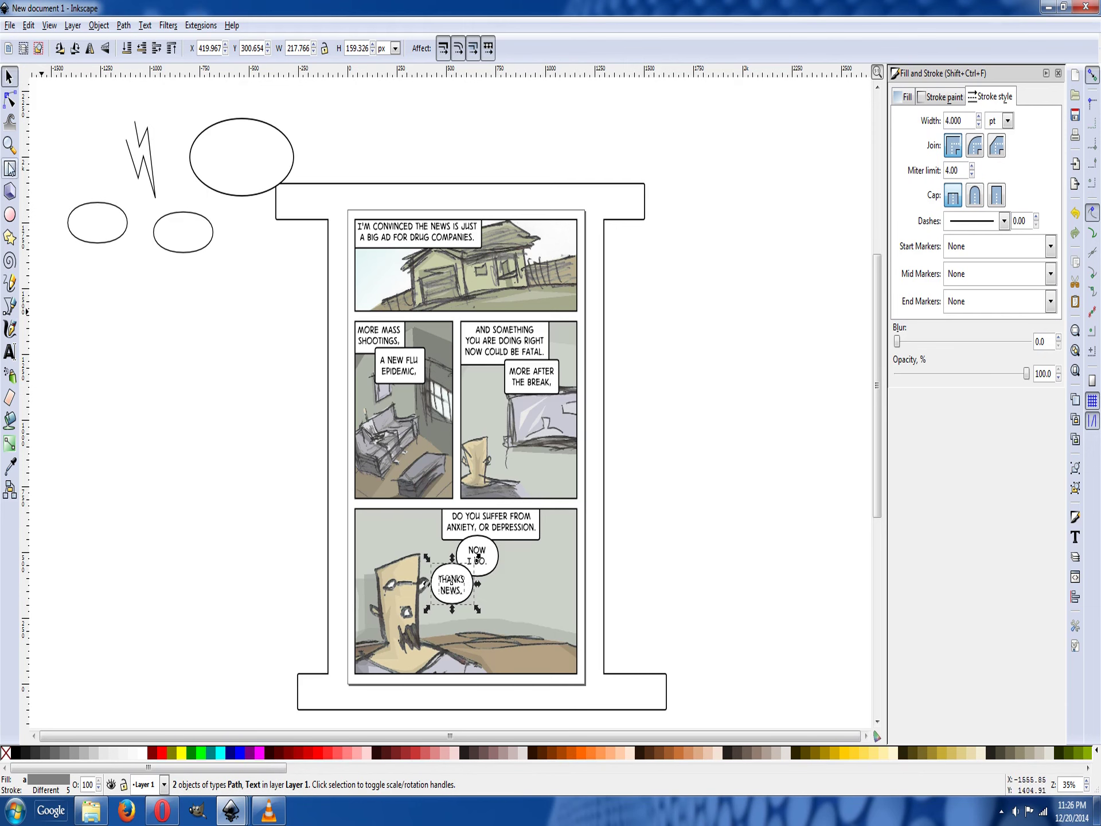
Nudge the MORE AFTER THE BREAK caption slightly down.
{"action": "left_click", "coordinate": [10, 305]}
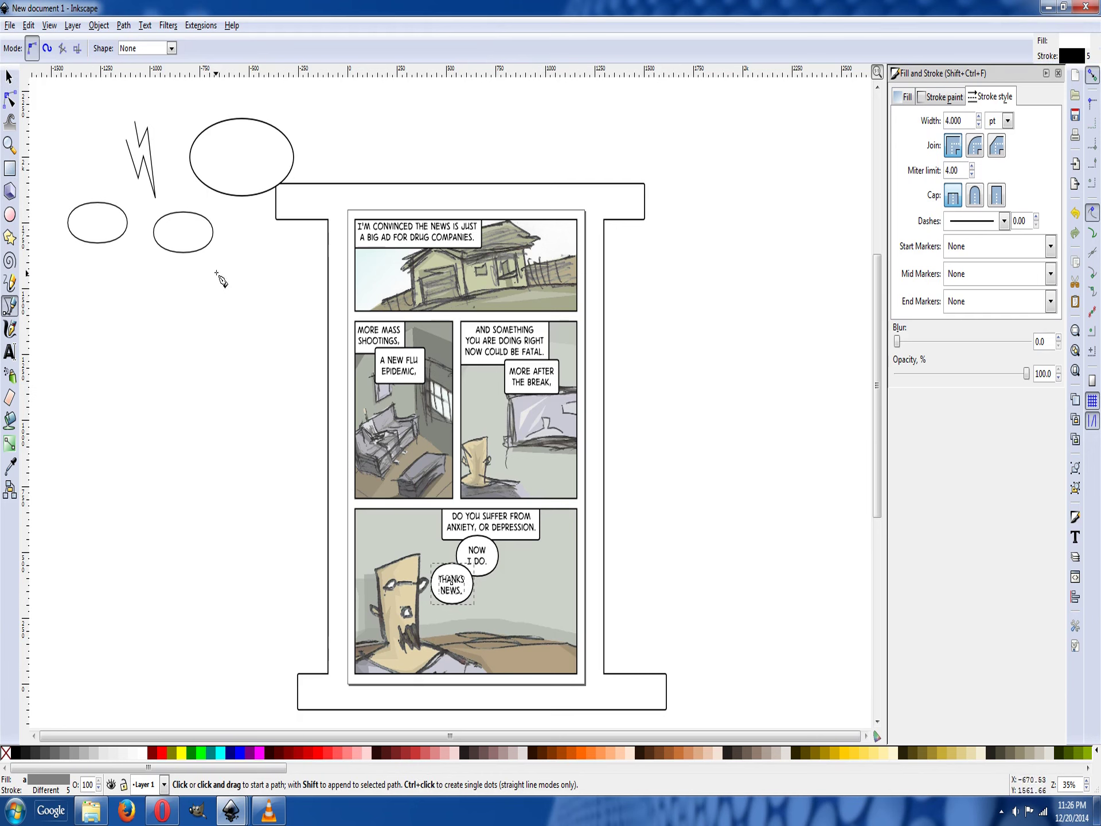
{"action": "left_click", "coordinate": [9, 77]}
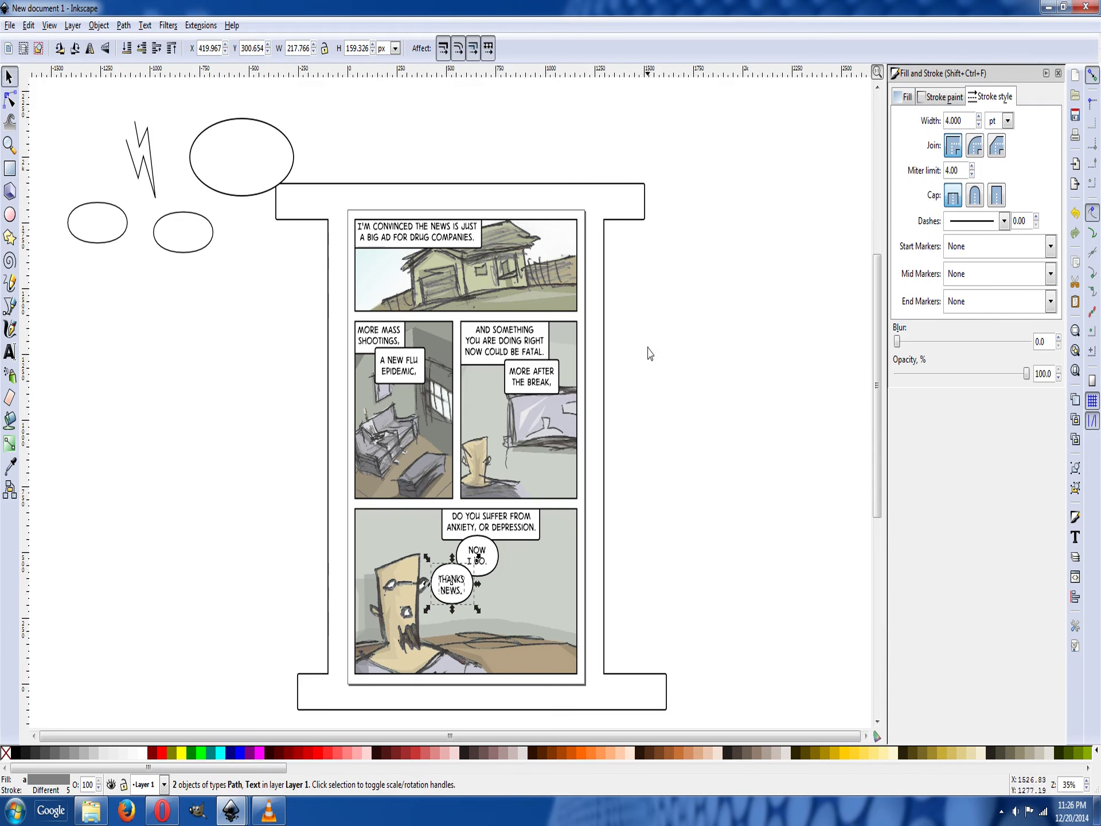
{"action": "left_click_drag", "start_coordinate": [650, 354], "coordinate": [488, 431]}
{"action": "mouse_move", "coordinate": [540, 382]}
{"action": "left_mouse_down"}
{"action": "mouse_move", "coordinate": [553, 395]}
{"action": "mouse_move", "coordinate": [540, 383]}
{"action": "mouse_move", "coordinate": [567, 383]}
{"action": "mouse_move", "coordinate": [518, 395]}
{"action": "mouse_move", "coordinate": [536, 391]}
{"action": "left_mouse_up"}
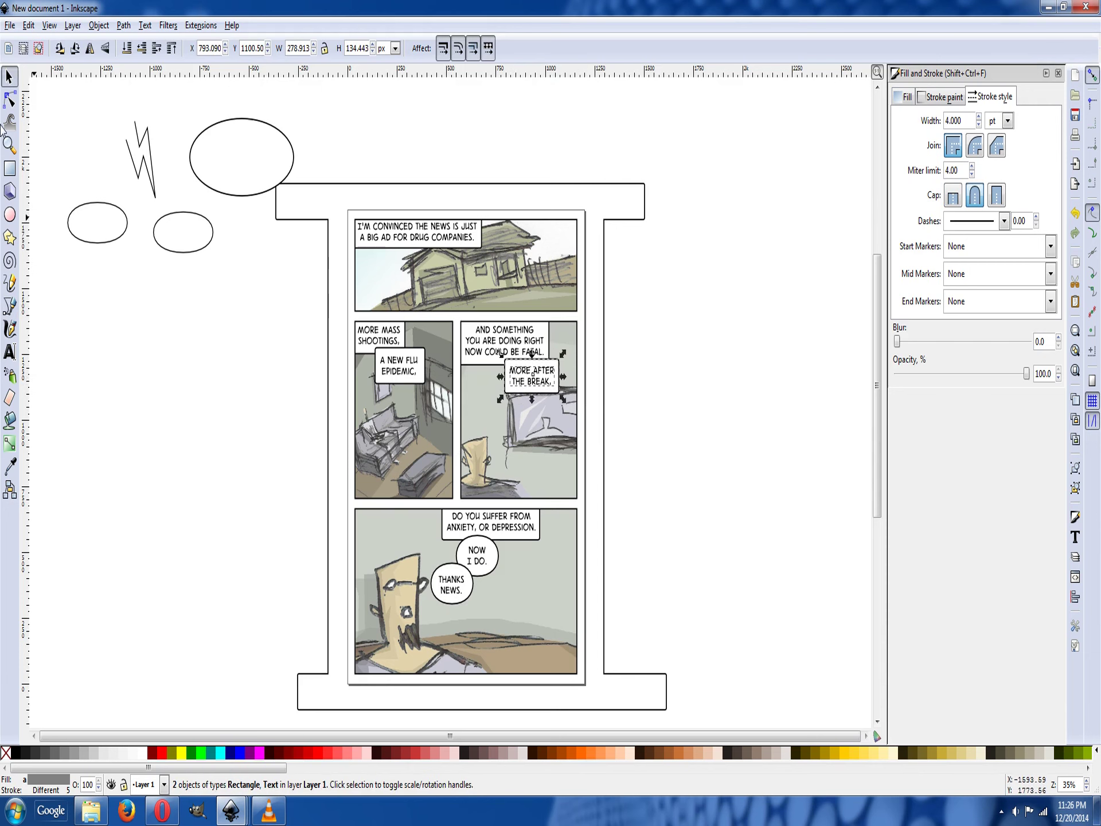
Union the THANKS NEWS and NOW I DO balloon shapes.
{"action": "left_click", "coordinate": [444, 575]}
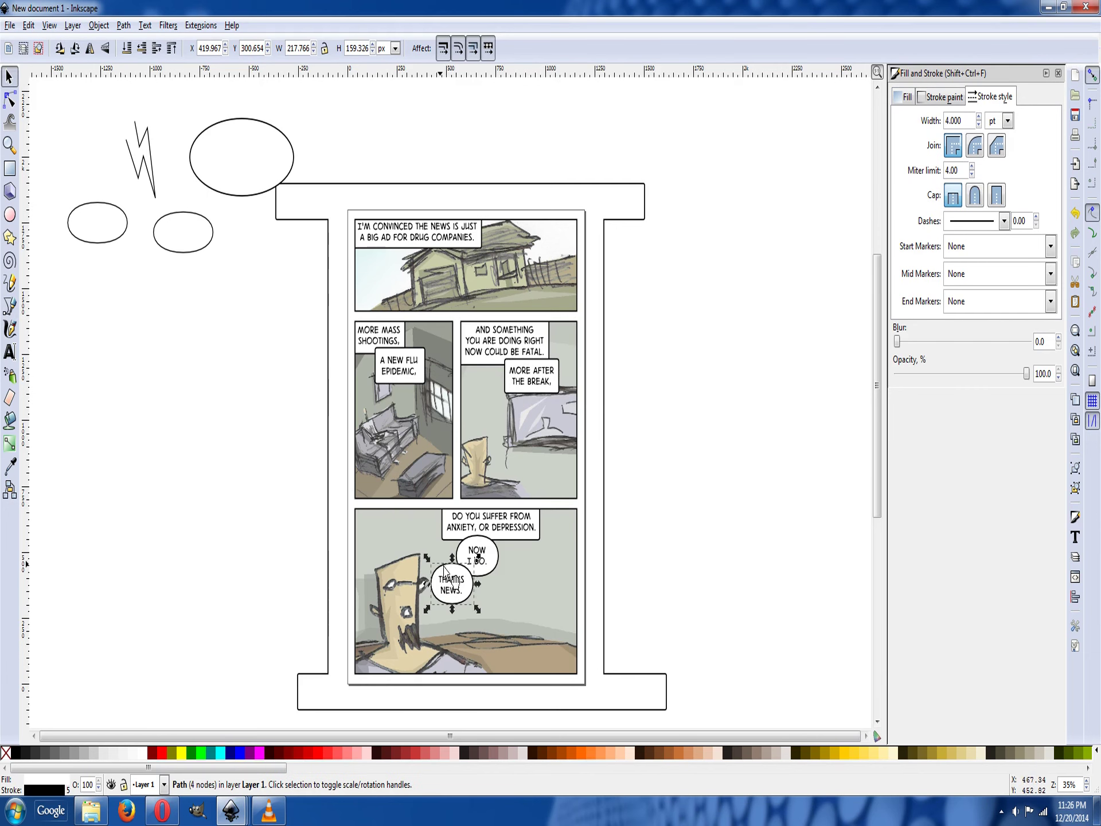
{"action": "left_click", "coordinate": [493, 575], "text": "shift"}
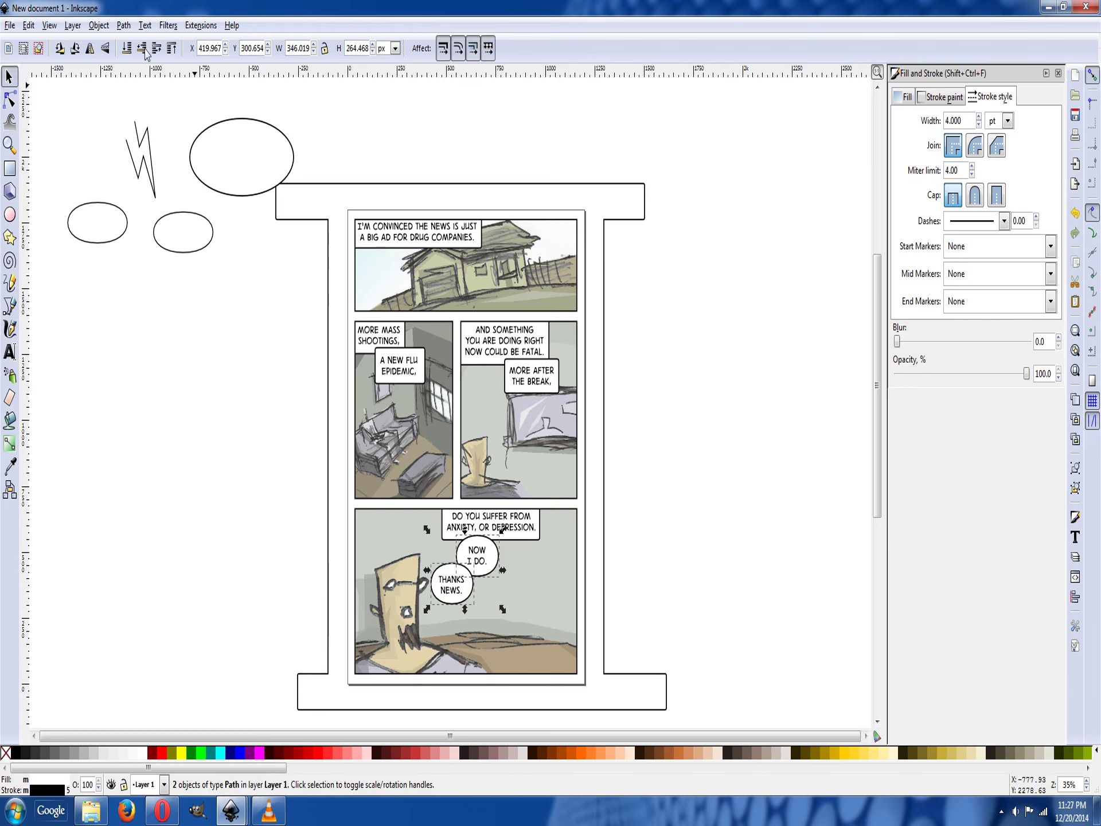
{"action": "left_click", "coordinate": [123, 26]}
{"action": "left_click", "coordinate": [138, 103]}
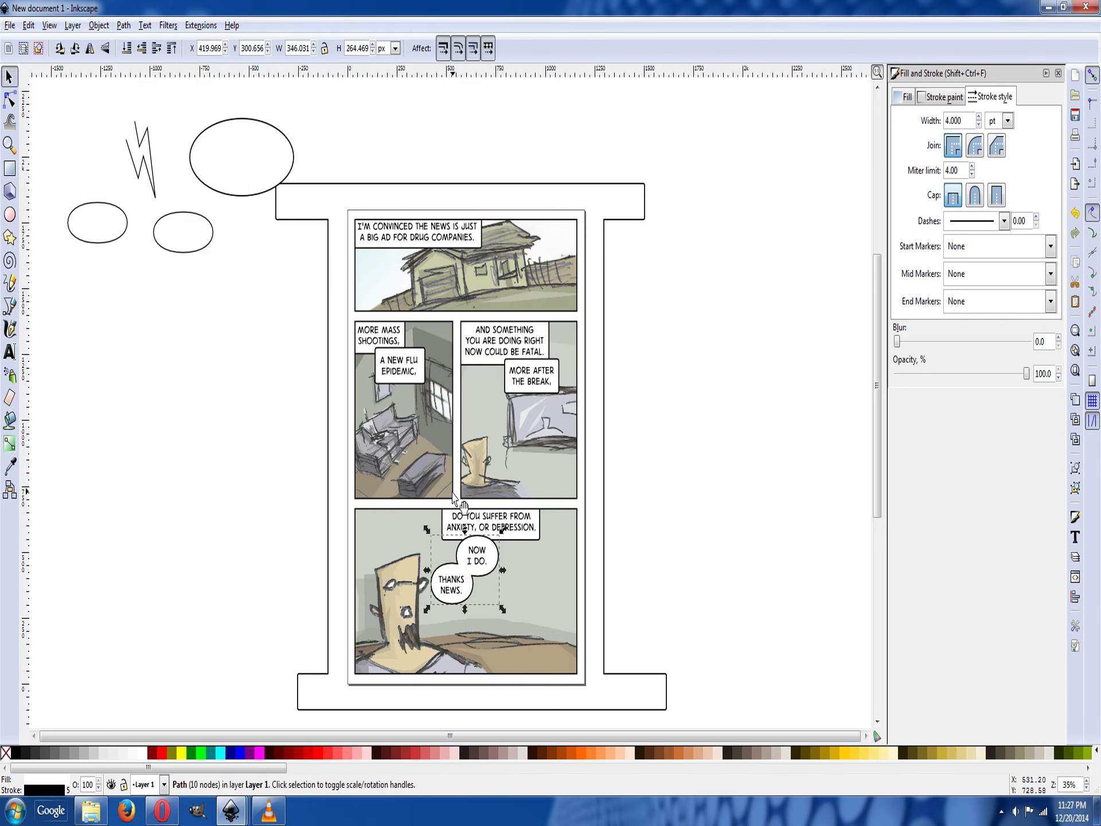
{"action": "key", "text": "Escape"}
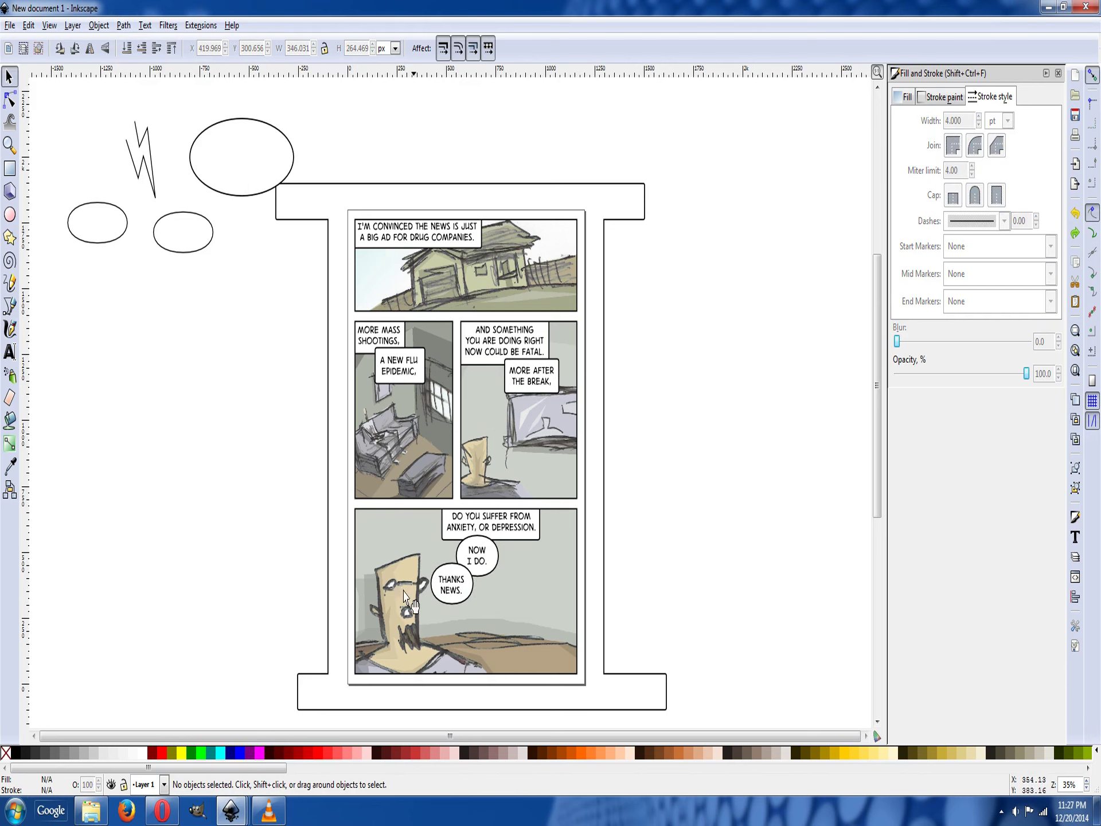
Shift the THANKS NEWS balloon down-left, then move both balloons right in the bottom panel.
{"action": "left_click_drag", "start_coordinate": [301, 541], "coordinate": [480, 649]}
{"action": "left_click_drag", "start_coordinate": [452, 593], "coordinate": [461, 610]}
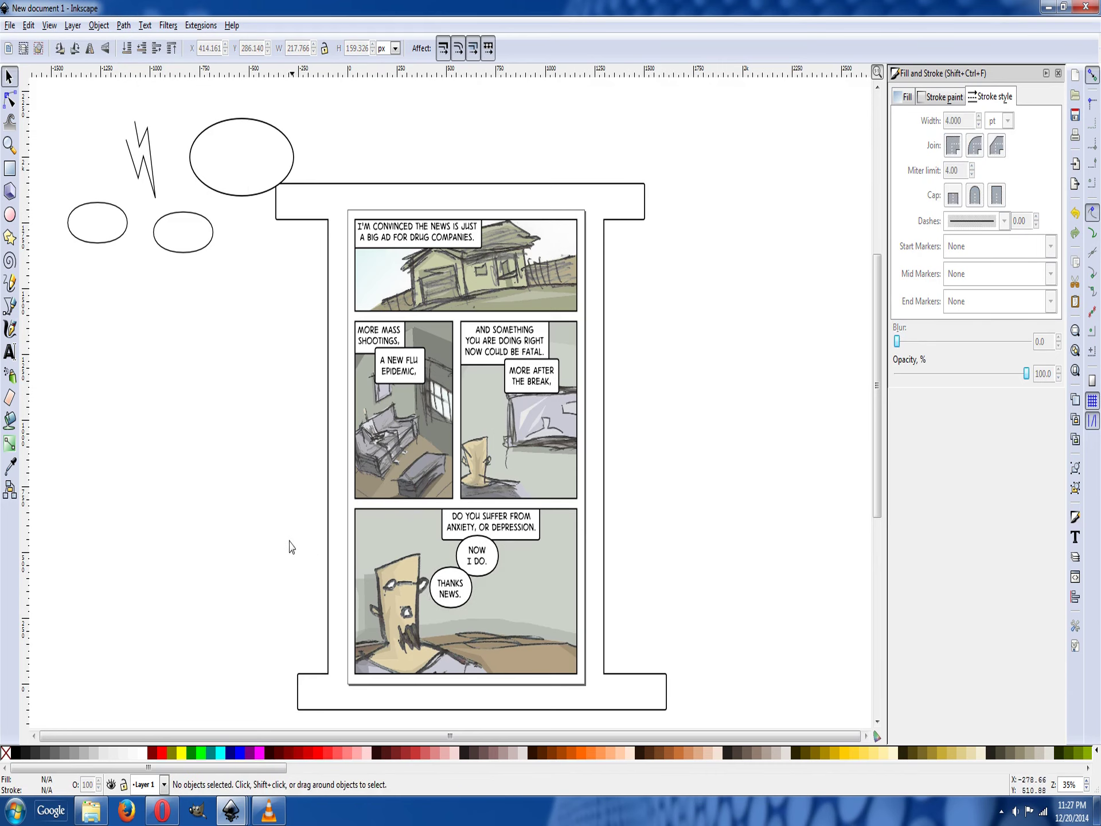
{"action": "left_click_drag", "start_coordinate": [290, 530], "coordinate": [536, 631]}
{"action": "left_click_drag", "start_coordinate": [464, 587], "coordinate": [491, 587]}
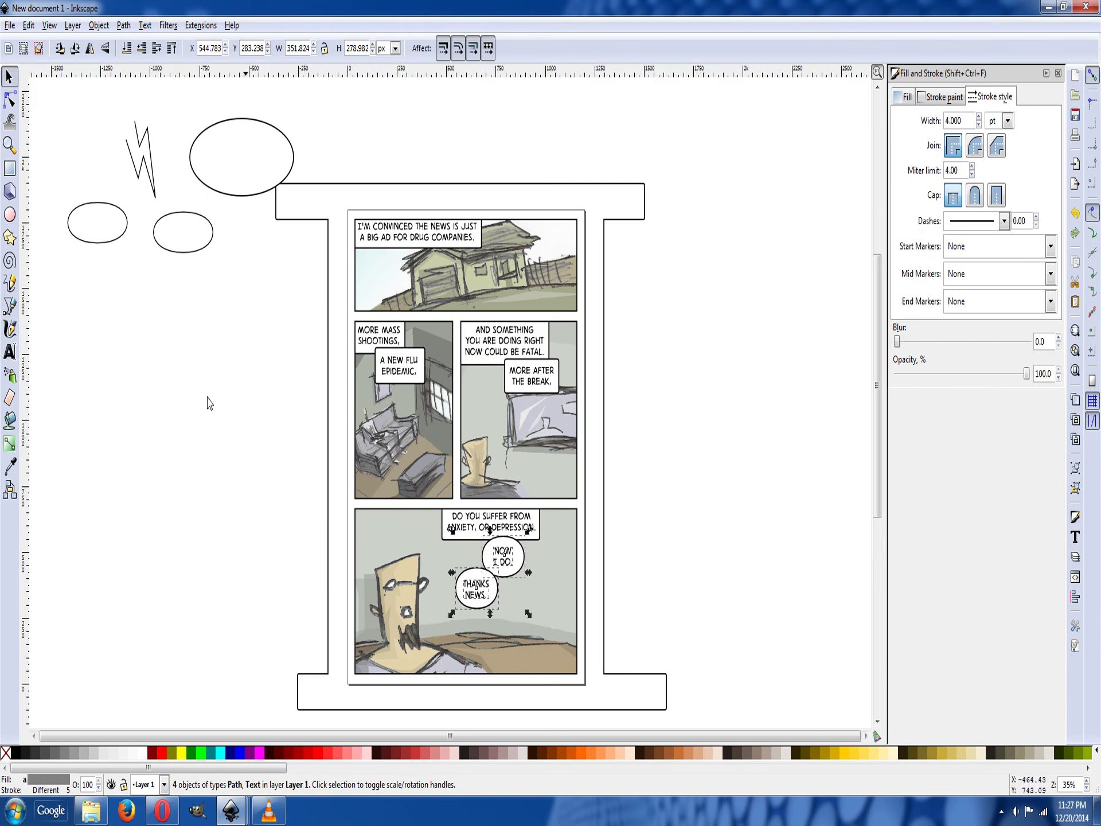
{"action": "key", "text": "Escape"}
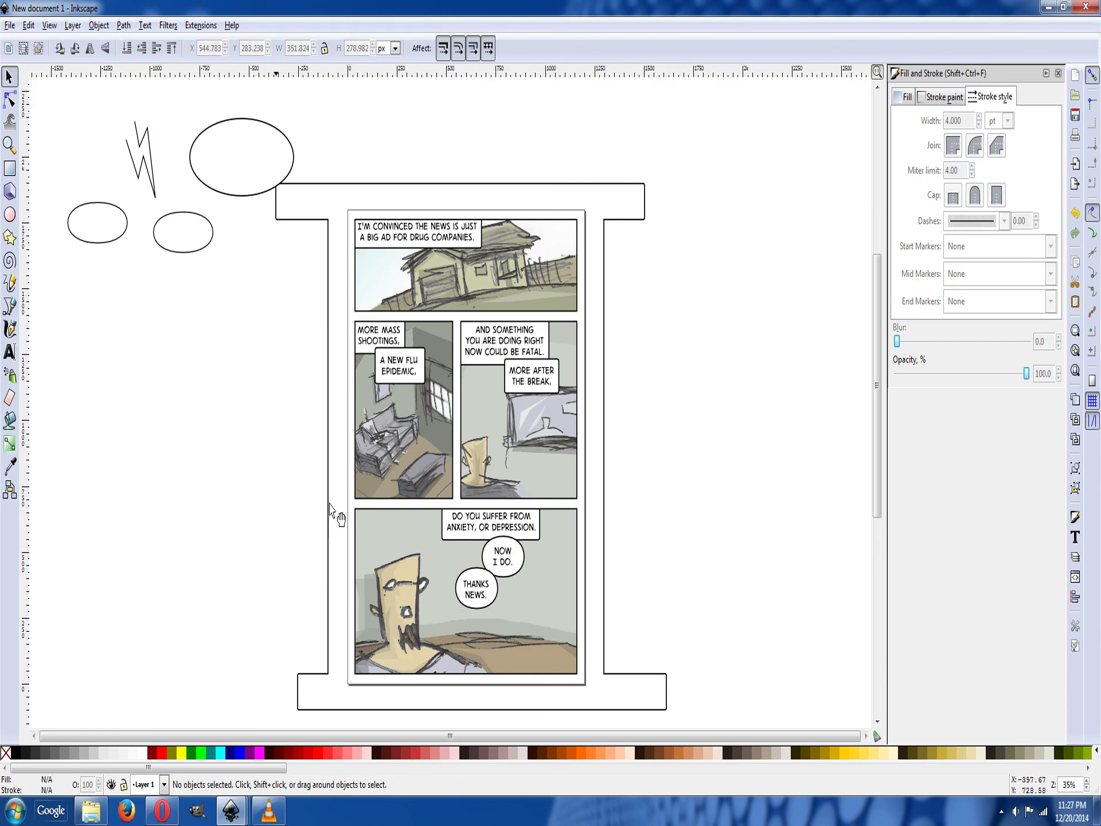
Union the THANKS NEWS and NOW I DO balloons again into one 10-node path.
{"action": "left_click", "coordinate": [463, 597]}
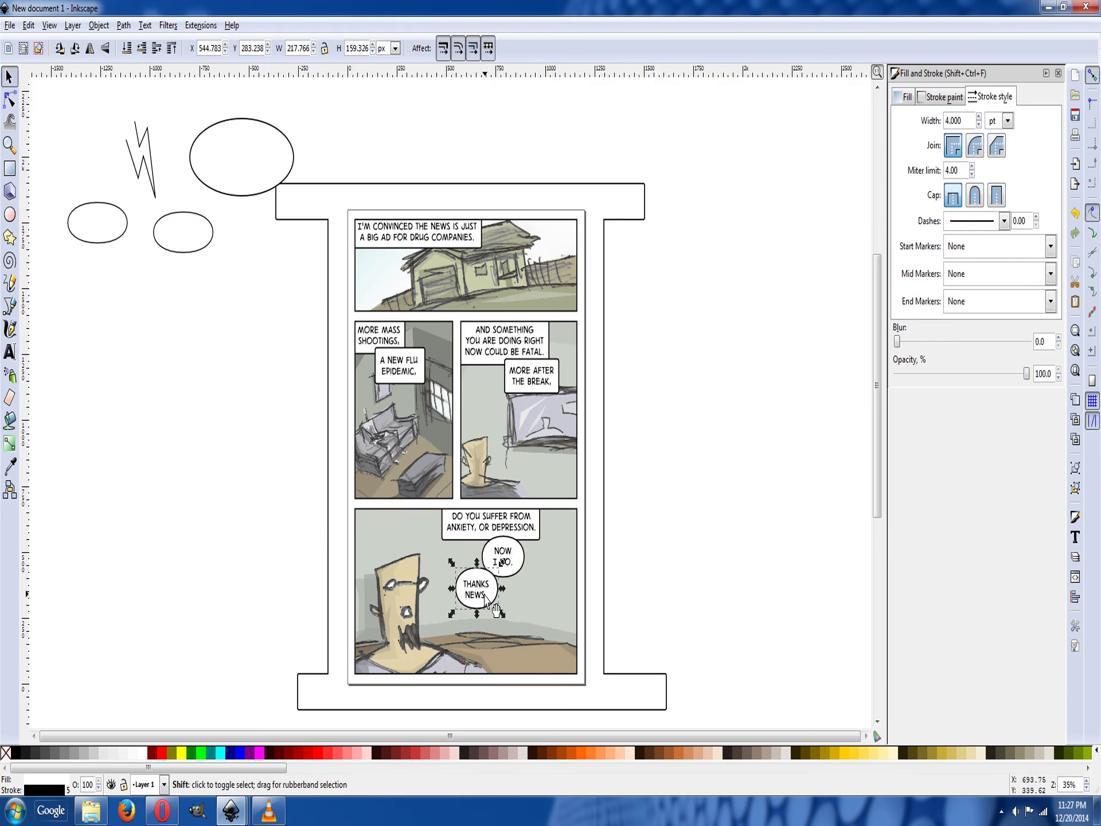
{"action": "left_click", "coordinate": [496, 557], "text": "shift"}
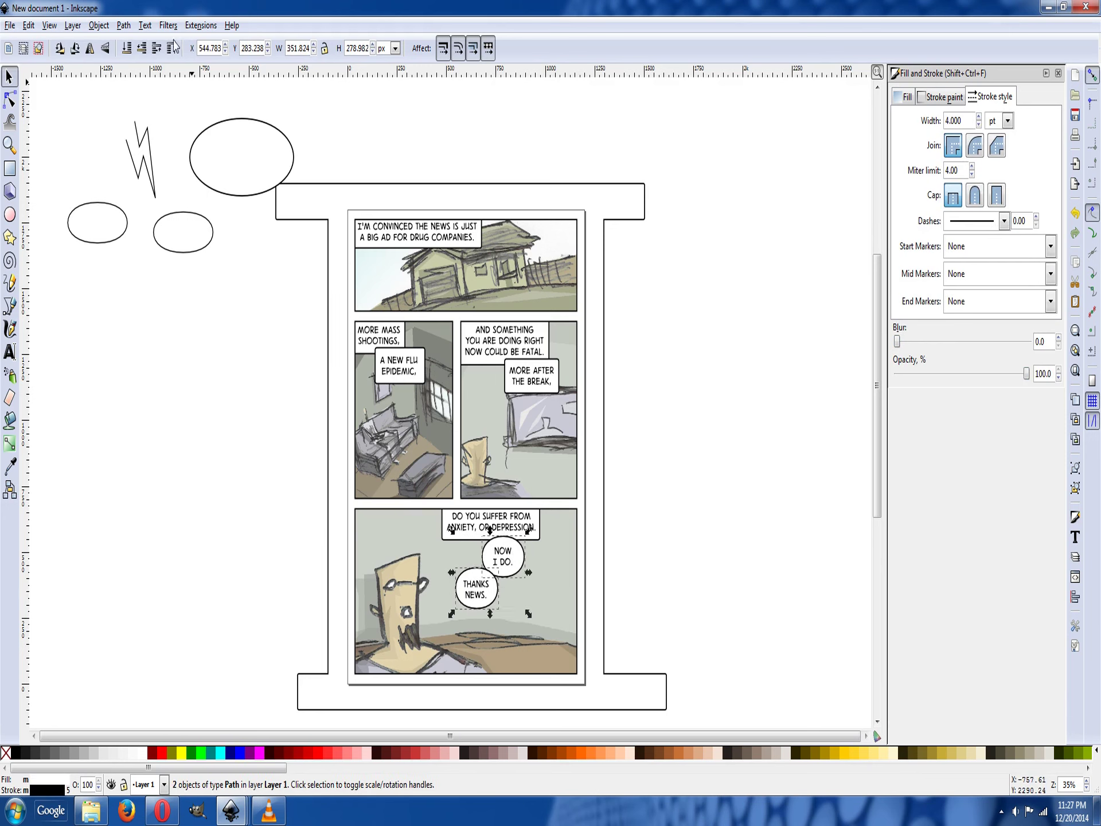
{"action": "left_click", "coordinate": [146, 28]}
{"action": "mouse_move", "coordinate": [122, 32]}
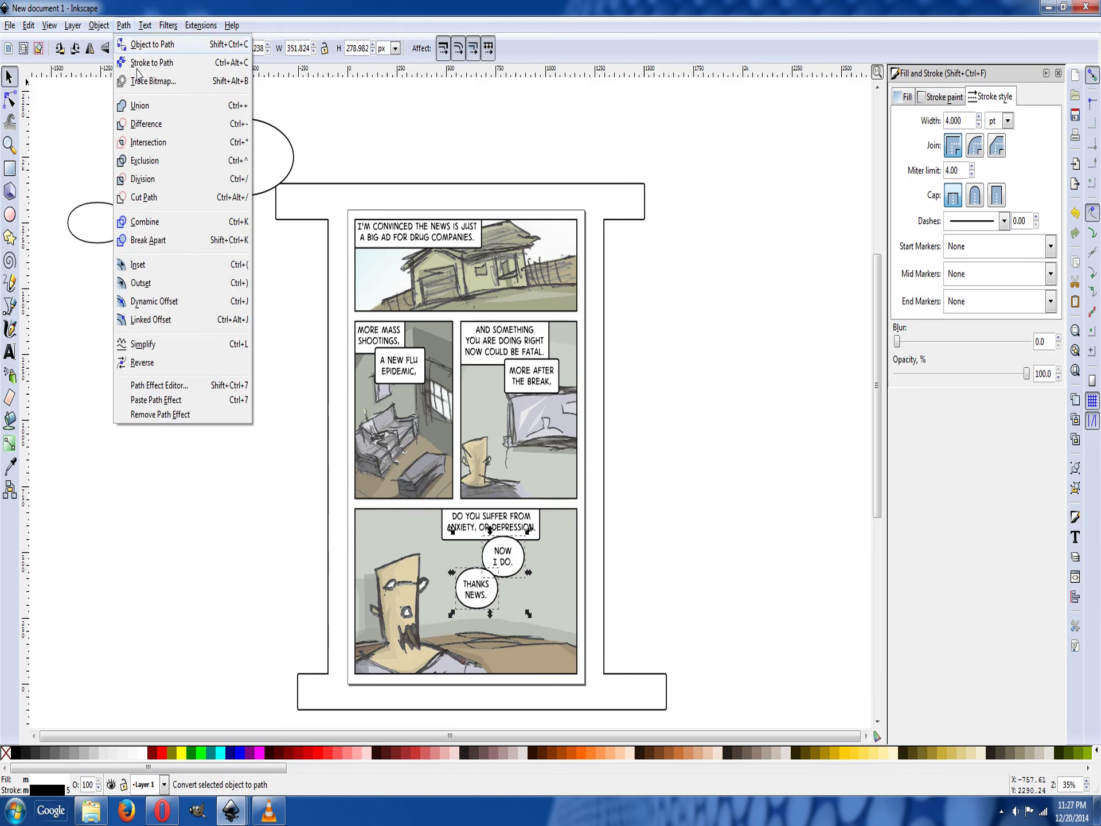
{"action": "left_click", "coordinate": [141, 105]}
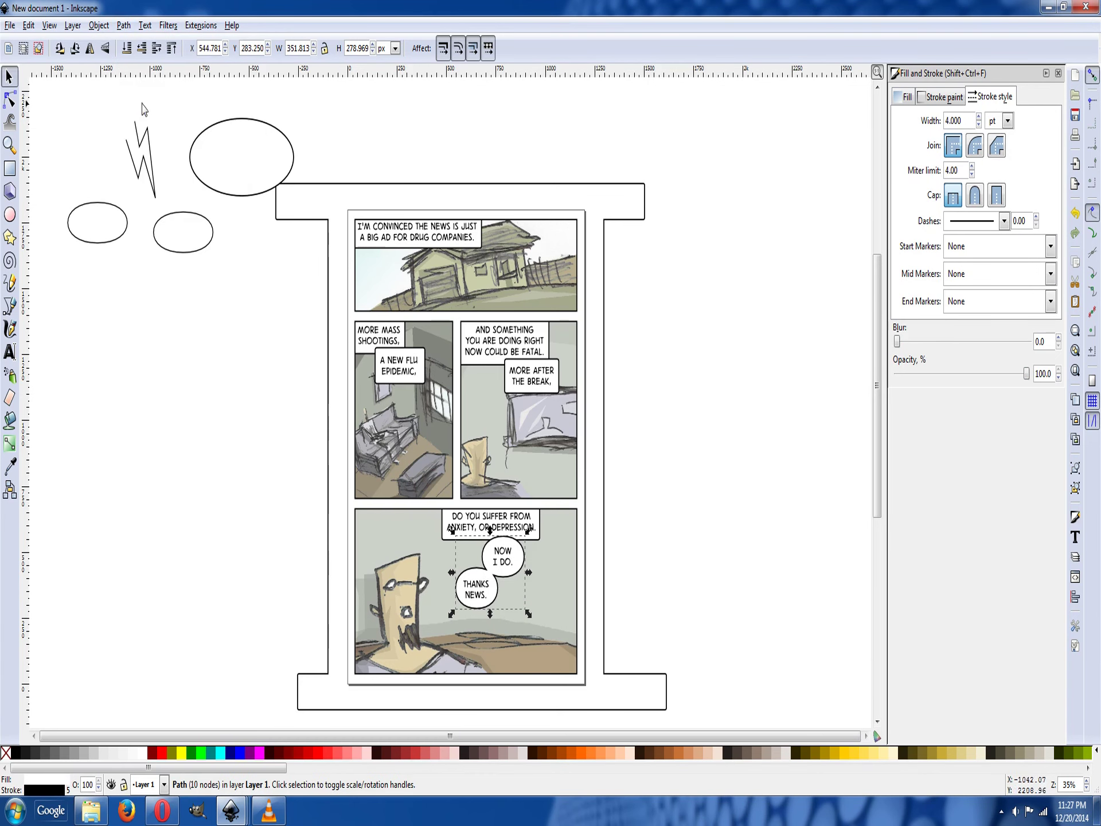
{"action": "left_click", "coordinate": [643, 499]}
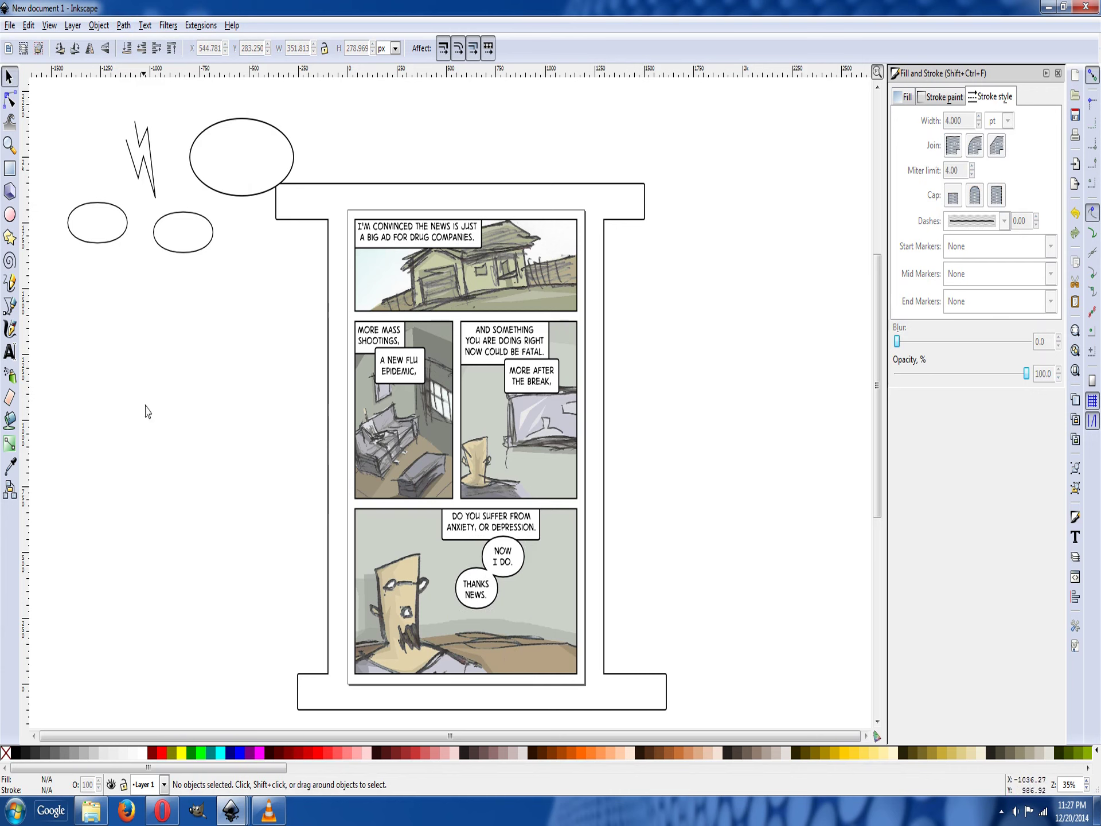
Draw a small closed pointed tail from the THANKS, NEWS bubble's edge out to the left.
{"action": "left_click", "coordinate": [10, 306]}
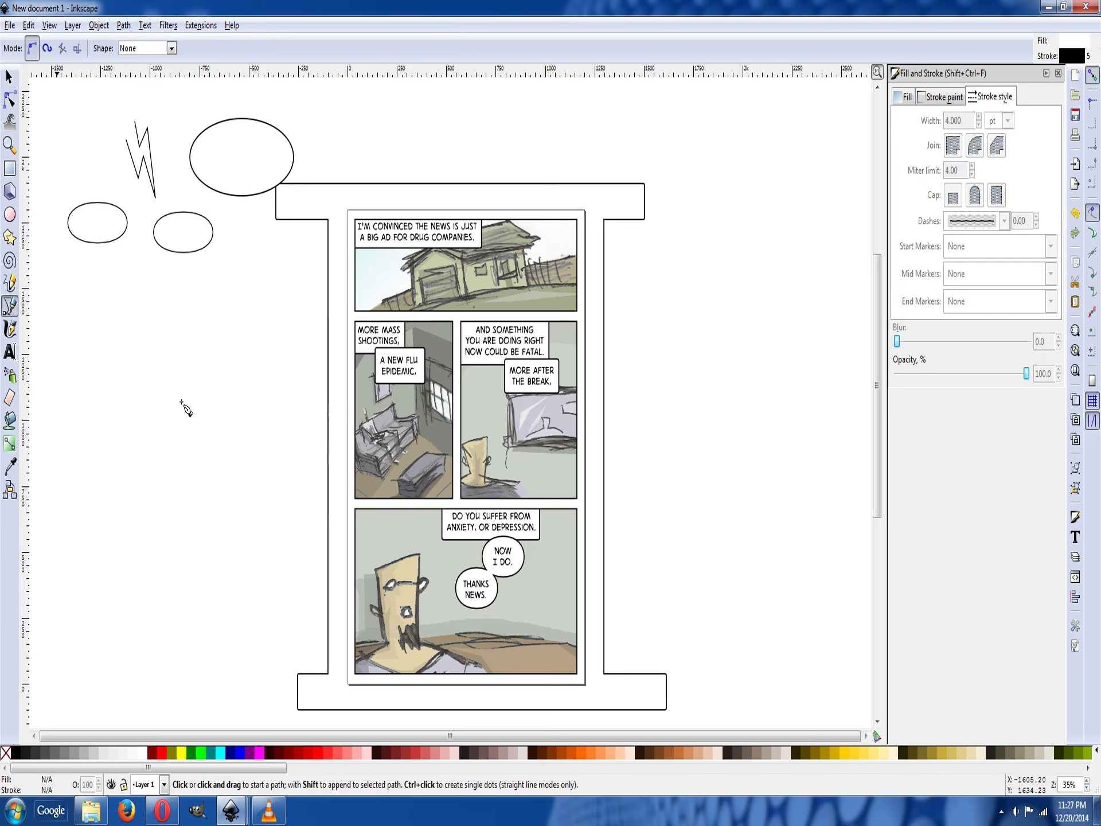
{"action": "left_click", "coordinate": [457, 593]}
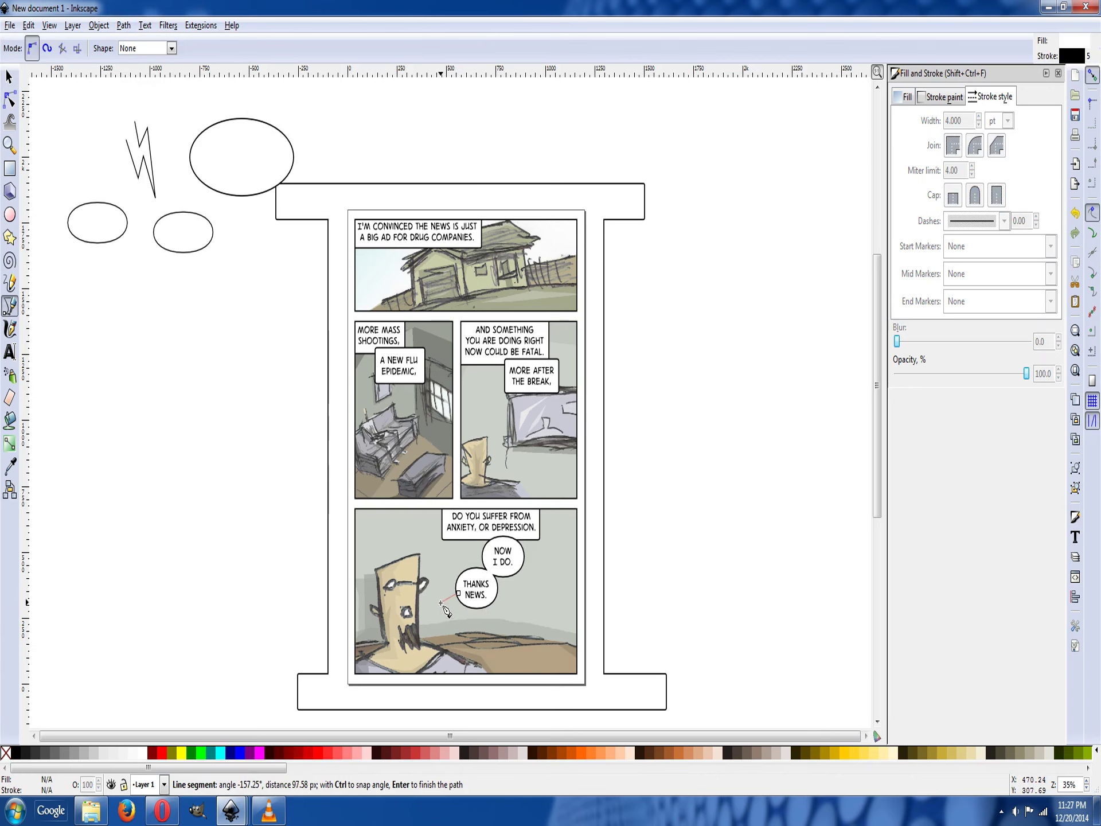
{"action": "left_click", "coordinate": [443, 603]}
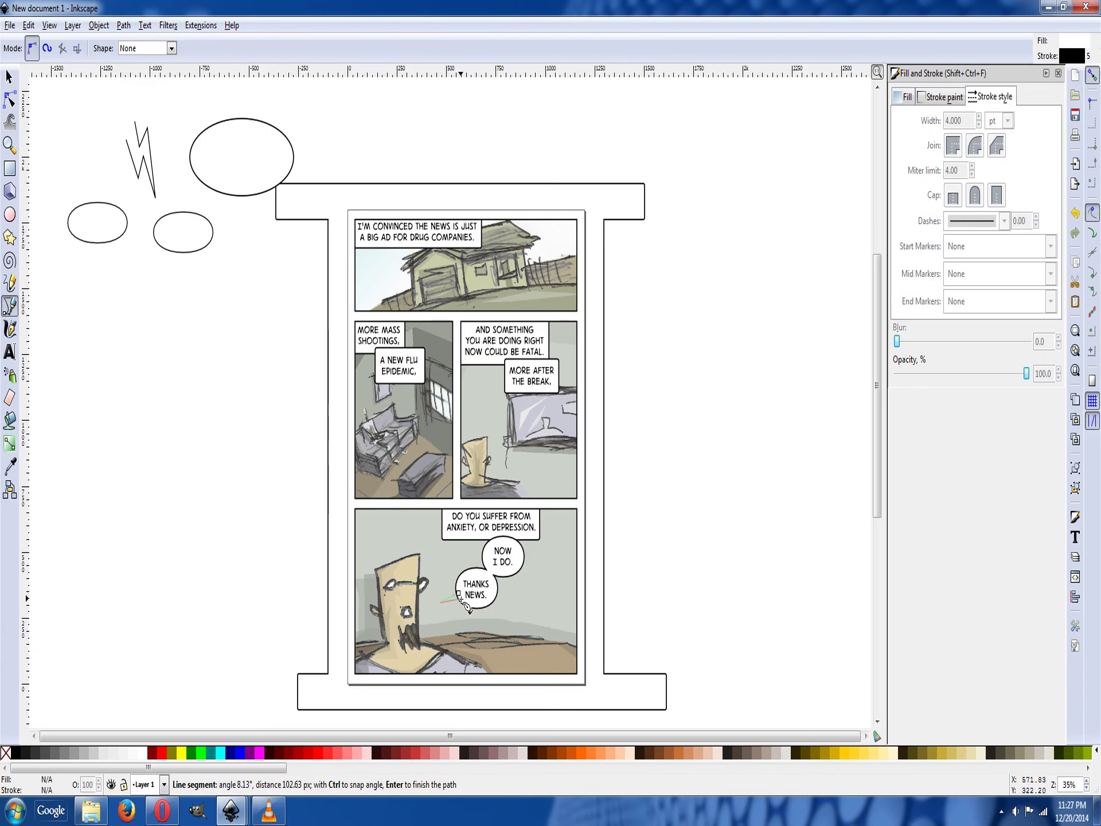
{"action": "left_click", "coordinate": [458, 592]}
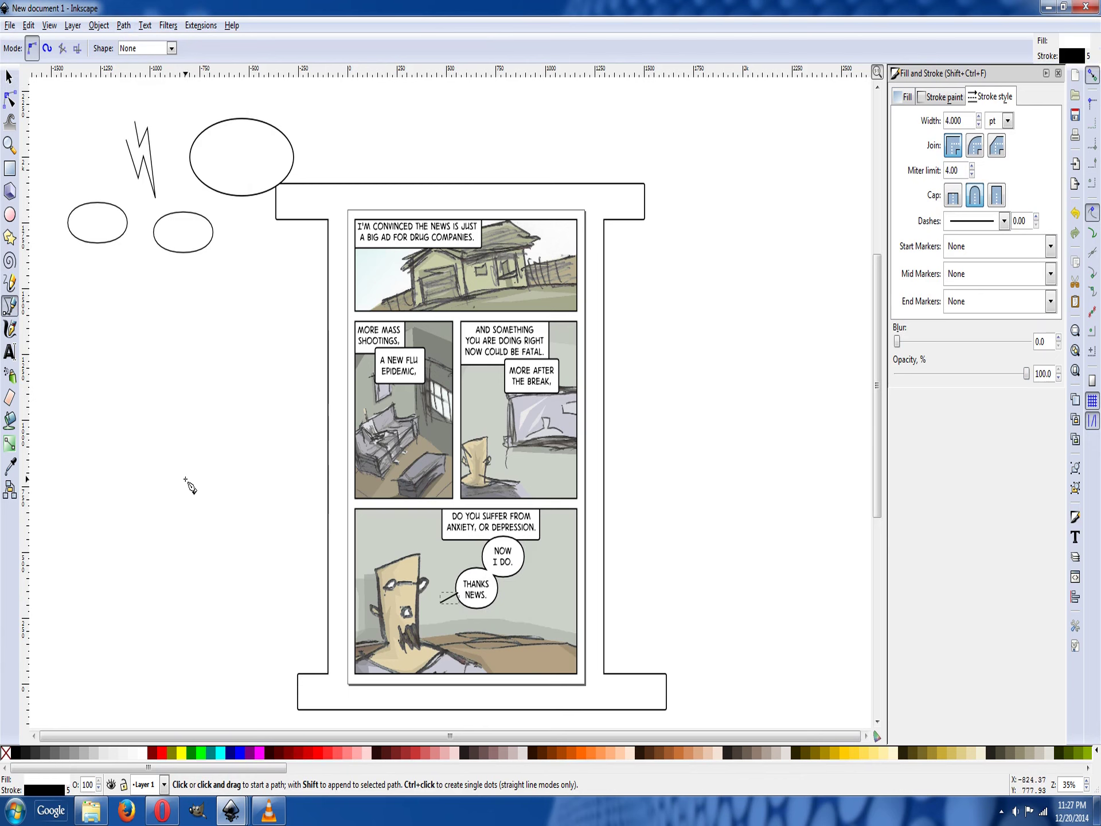
{"action": "key", "text": "Escape"}
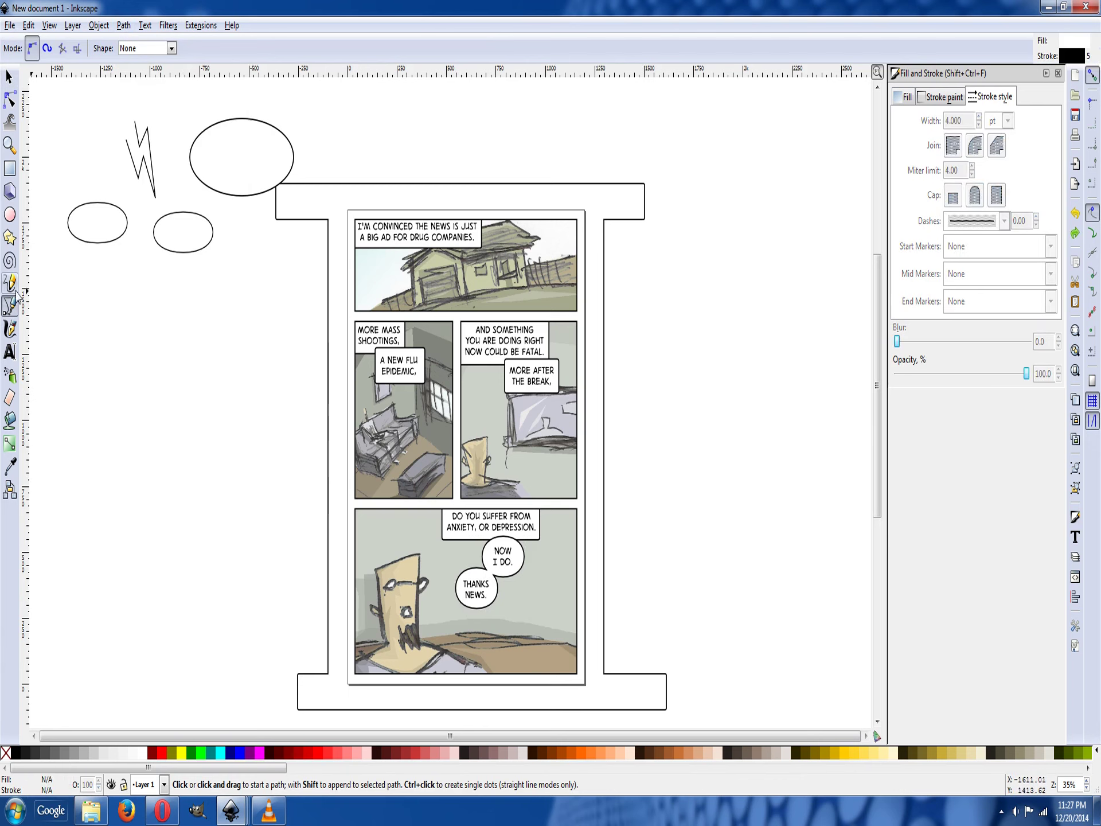
{"action": "left_click", "coordinate": [459, 591]}
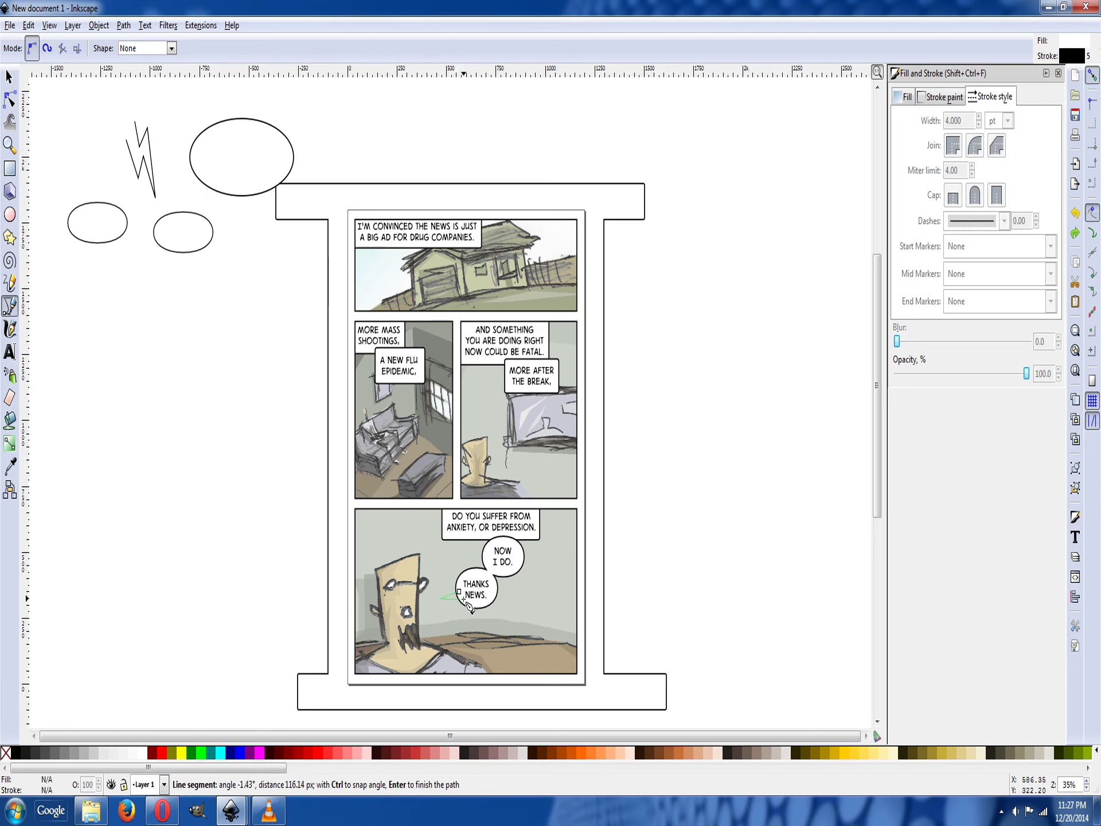
{"action": "key", "text": "Return"}
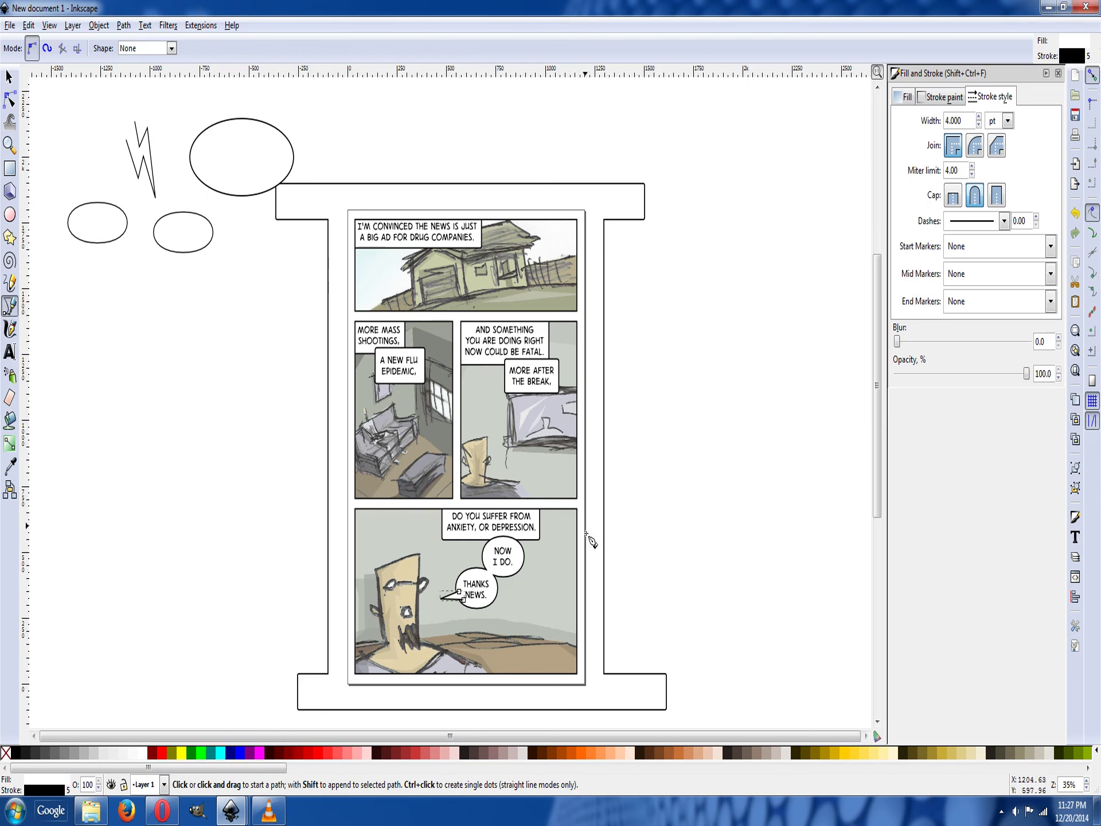
Draw a closed zigzag tail from the anxiety-or-depression caption to the bottom panel's right edge.
{"action": "left_click", "coordinate": [539, 526]}
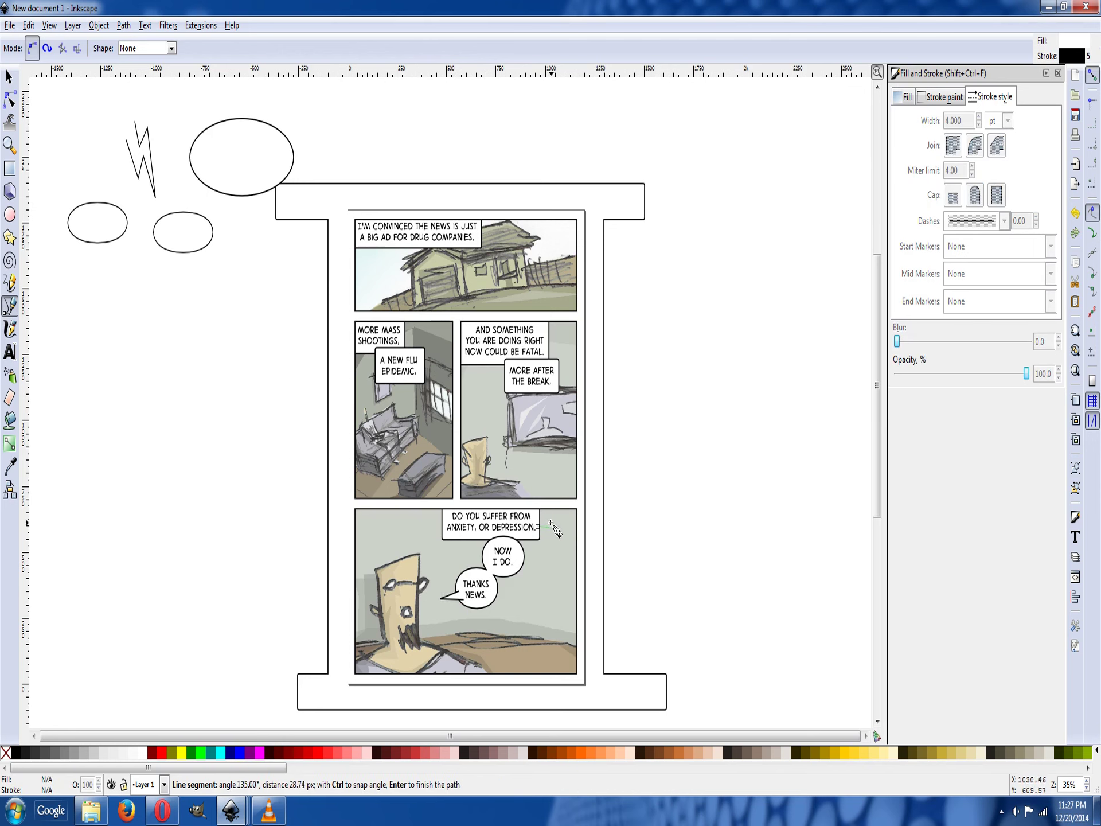
{"action": "left_click", "coordinate": [549, 527]}
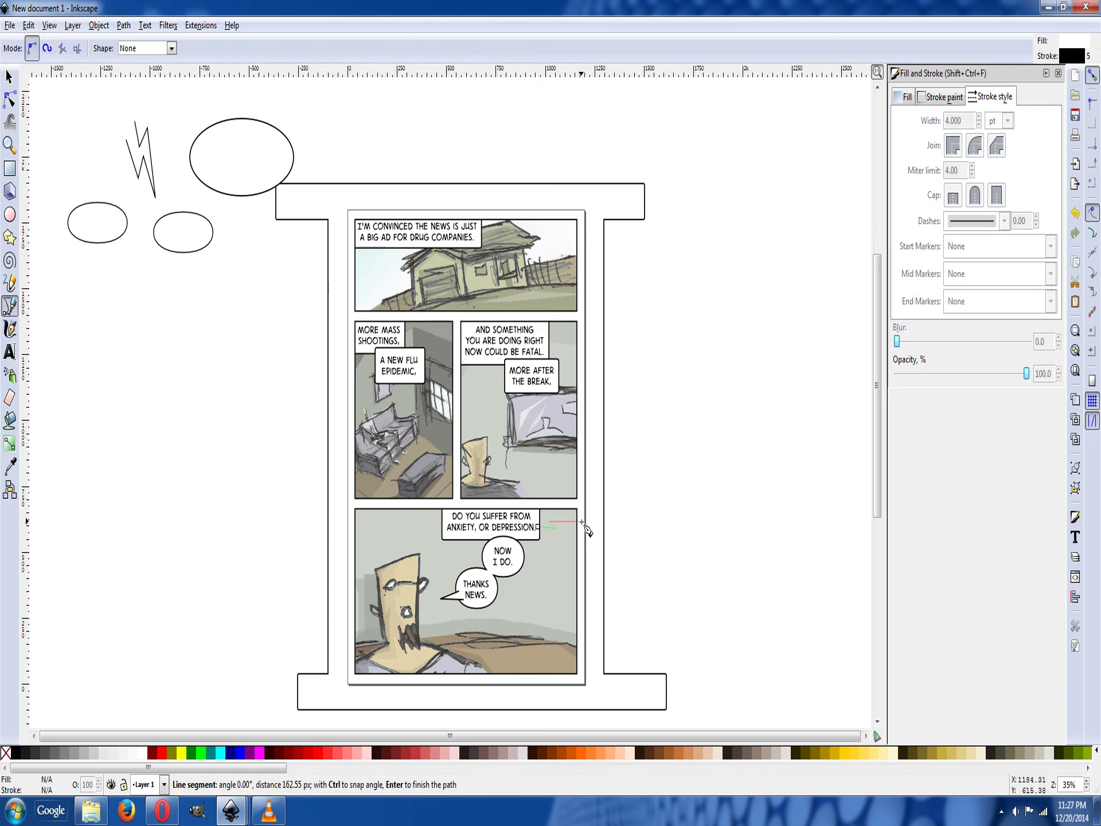
{"action": "left_click", "coordinate": [586, 522]}
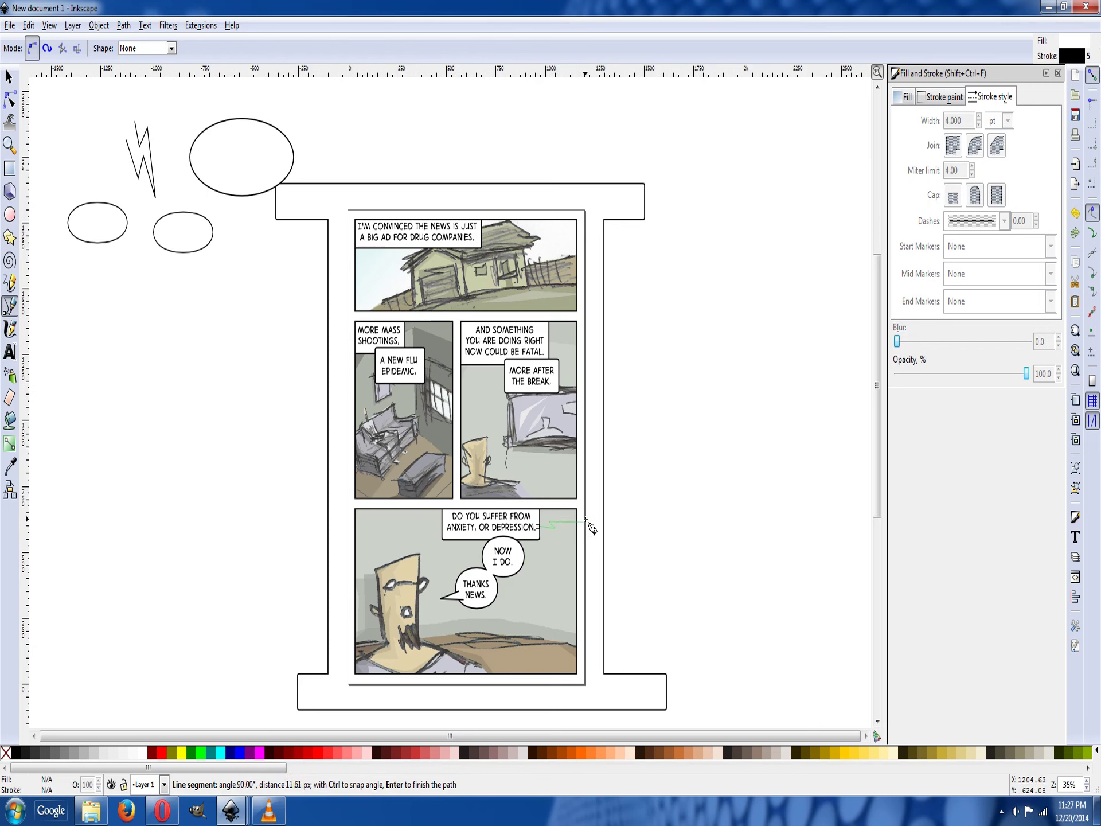
{"action": "left_click", "coordinate": [549, 522]}
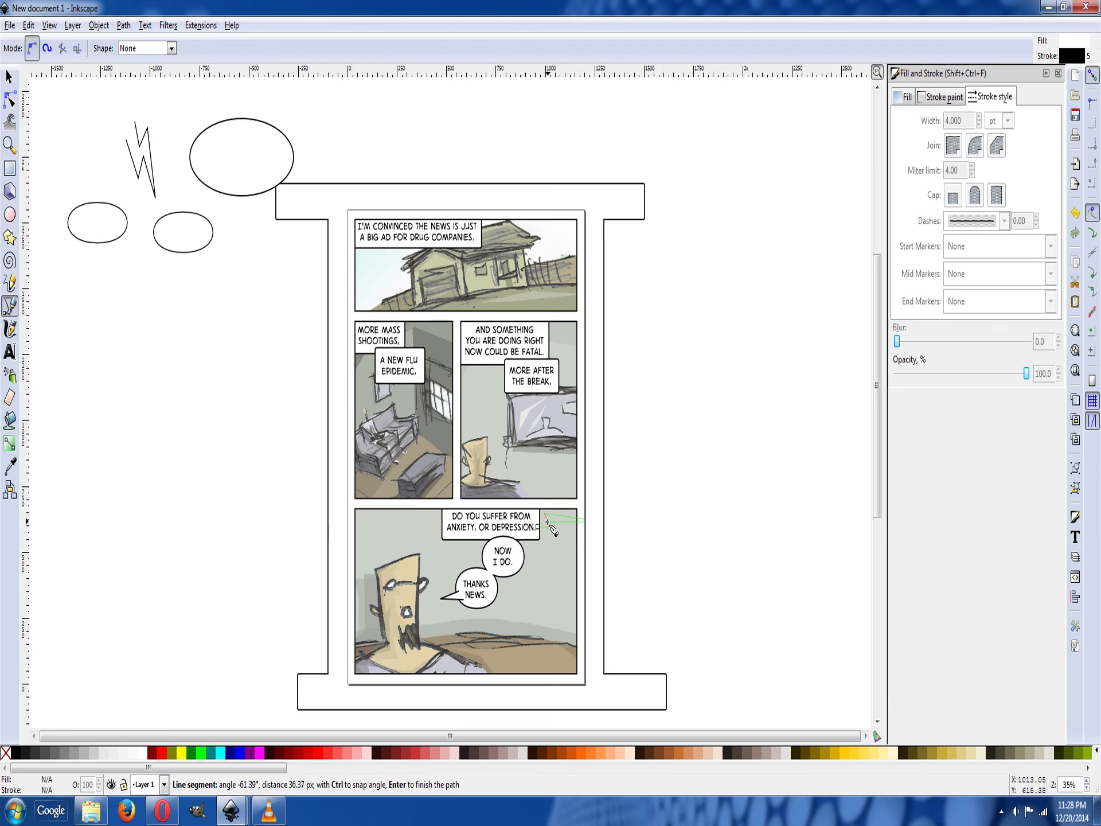
{"action": "left_click", "coordinate": [547, 523]}
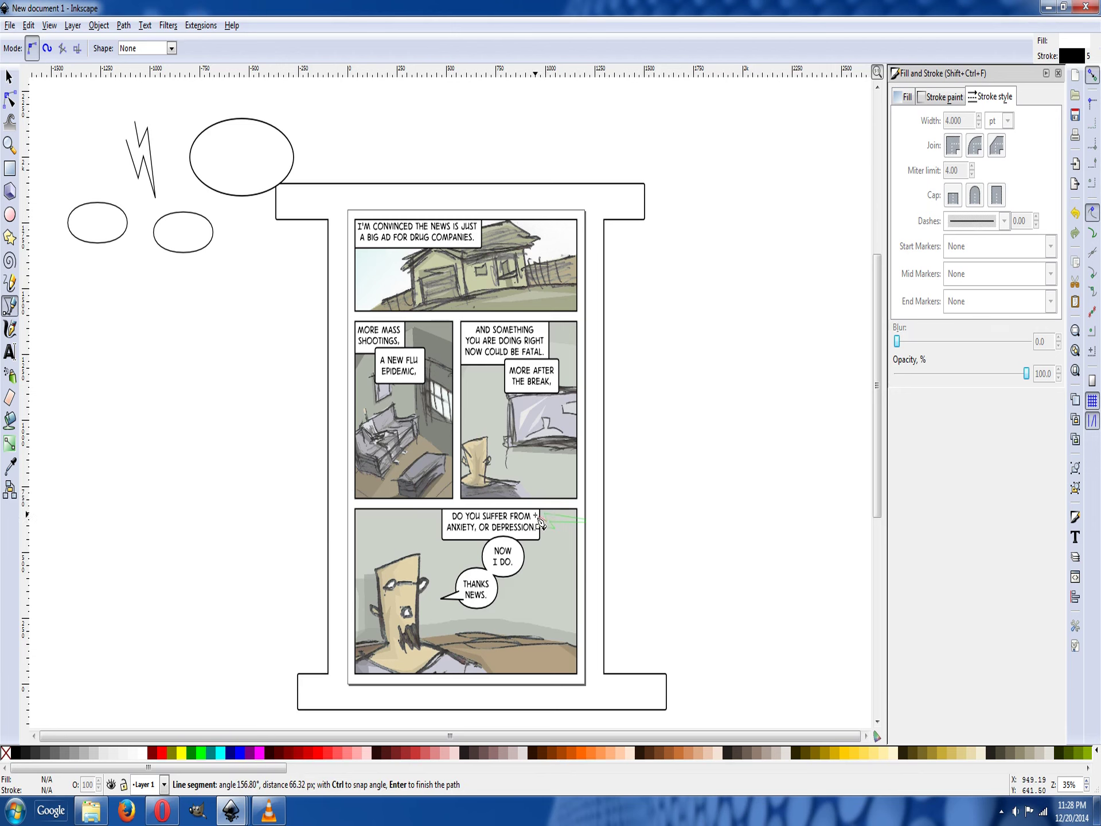
{"action": "left_click", "coordinate": [538, 518]}
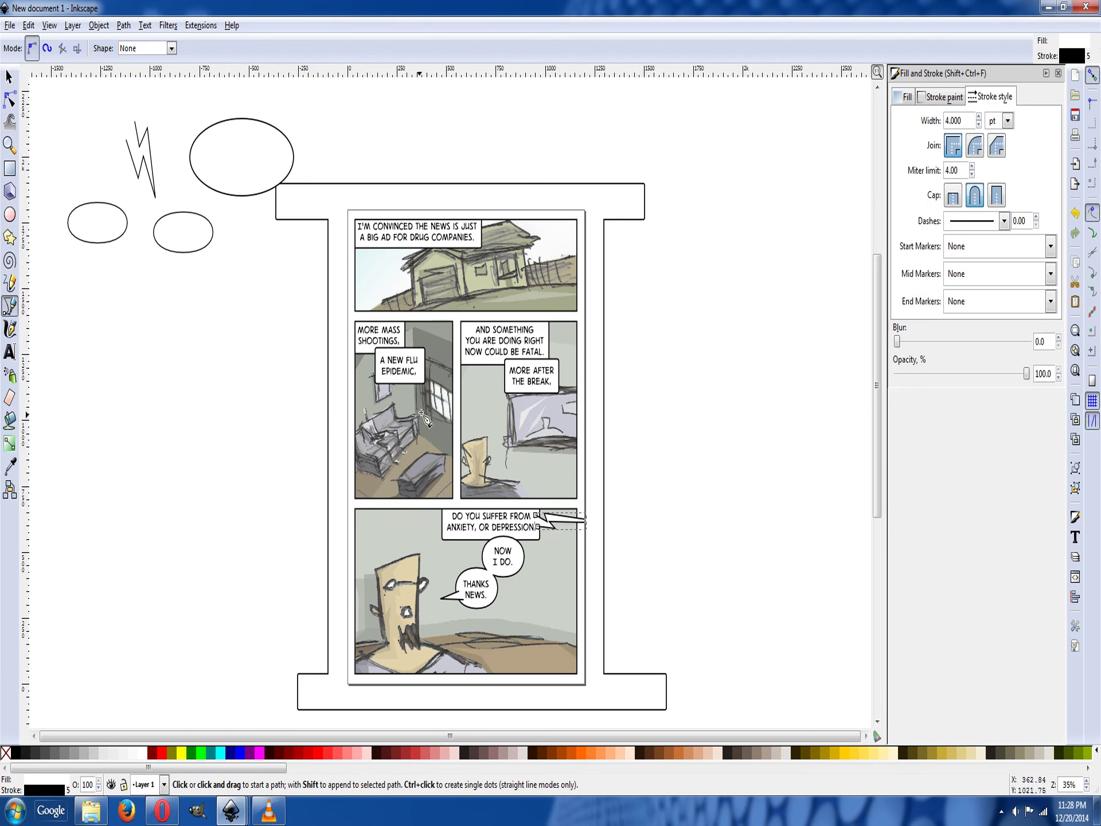
{"action": "left_click", "coordinate": [531, 389]}
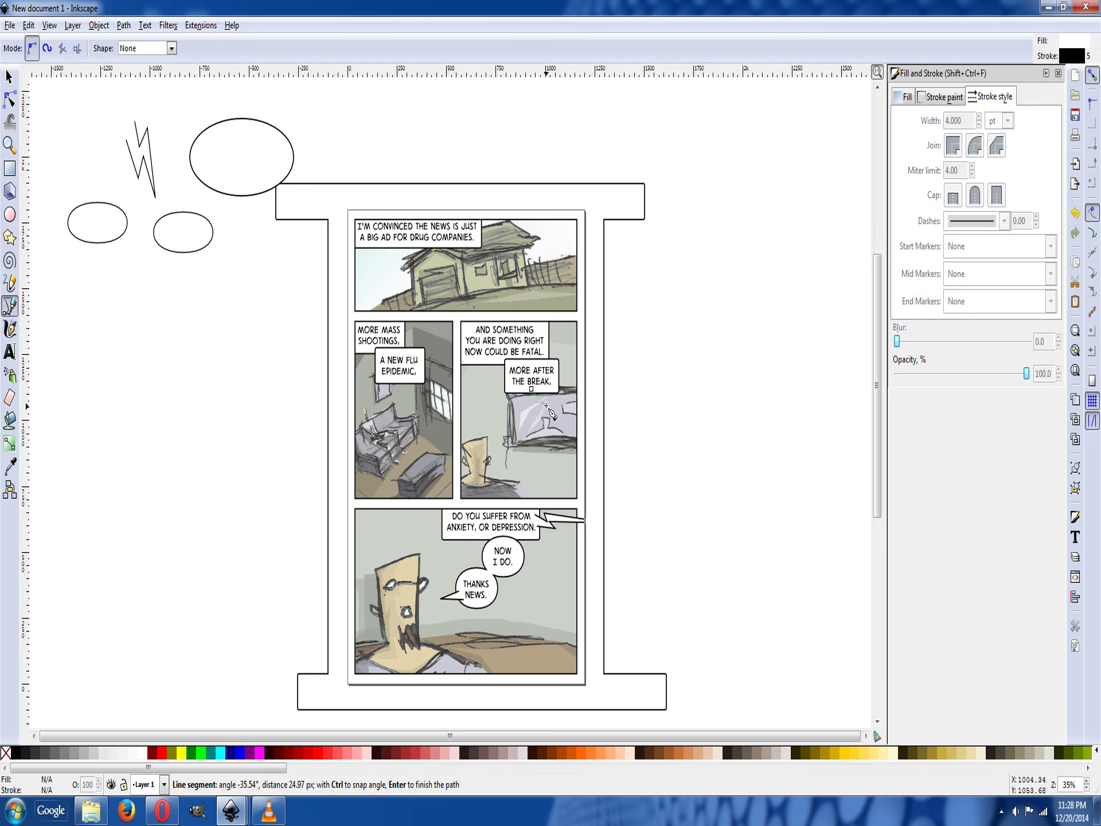
{"action": "key", "text": "Escape"}
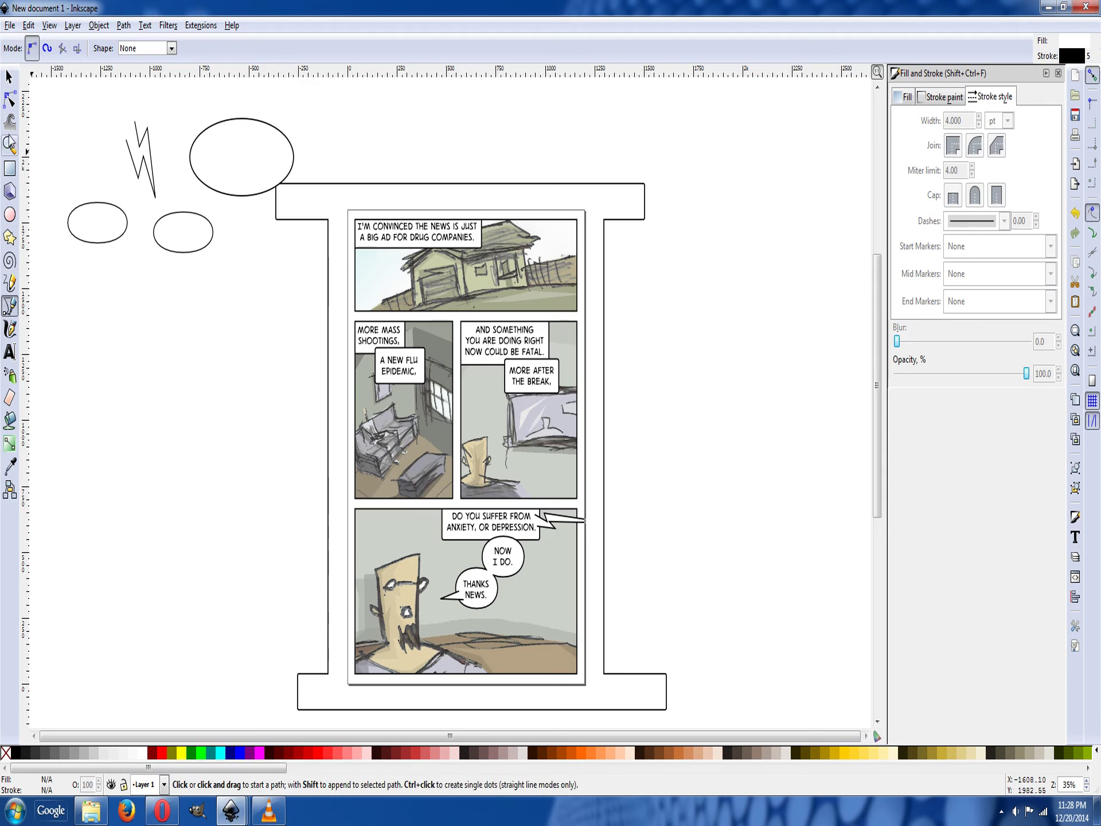
{"action": "key", "text": "z"}
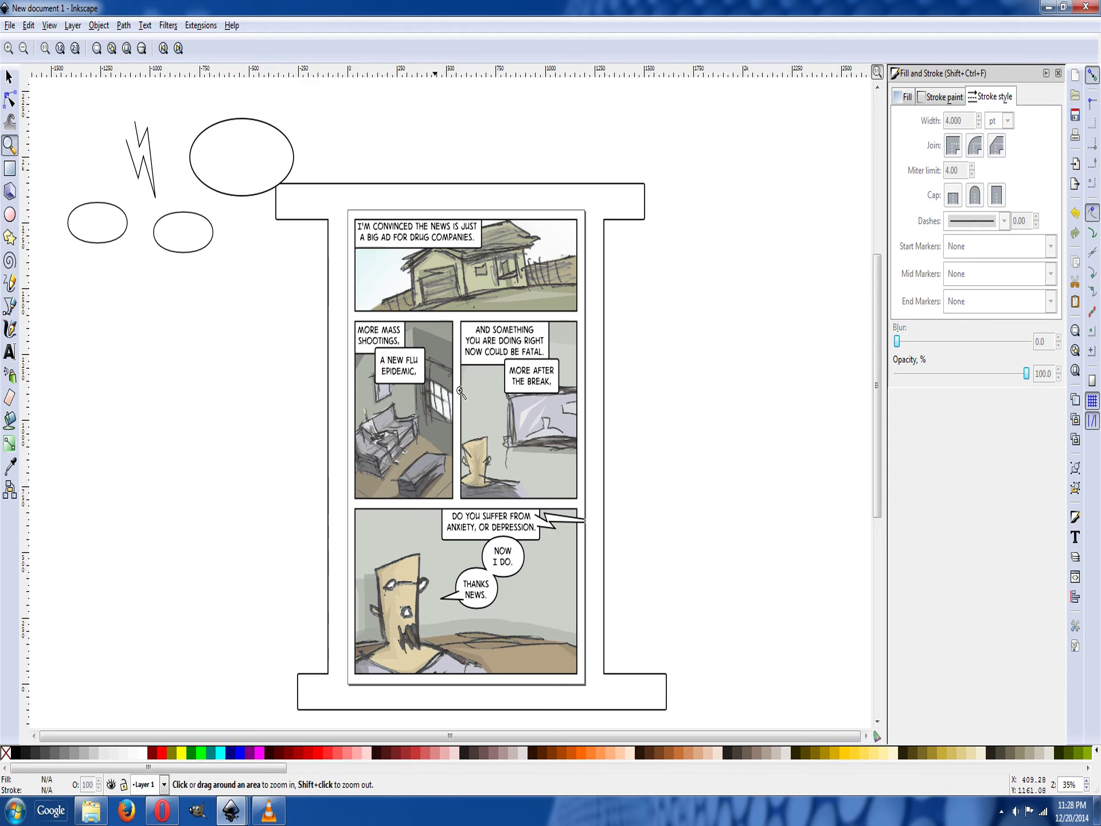
Zoom into the top and middle panels and sketch a first flu-epidemic tail, then discard it.
{"action": "left_click_drag", "start_coordinate": [354, 278], "coordinate": [670, 473]}
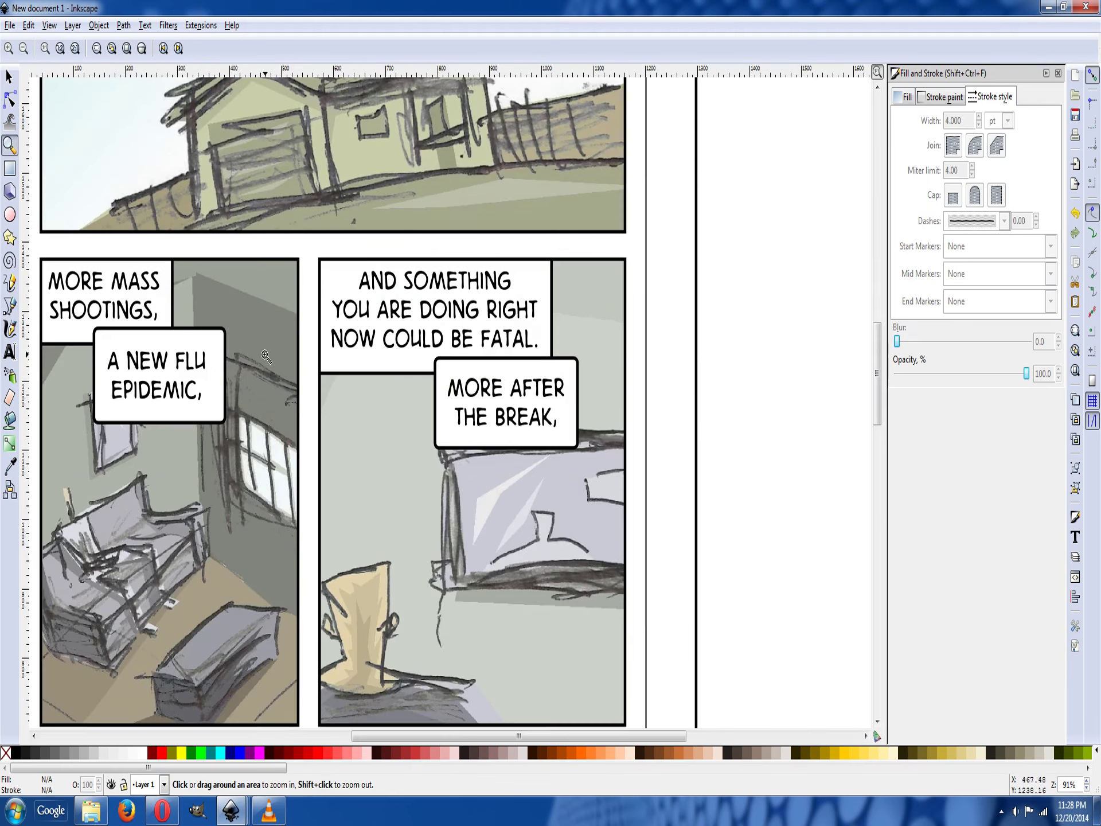
{"action": "left_click", "coordinate": [10, 305]}
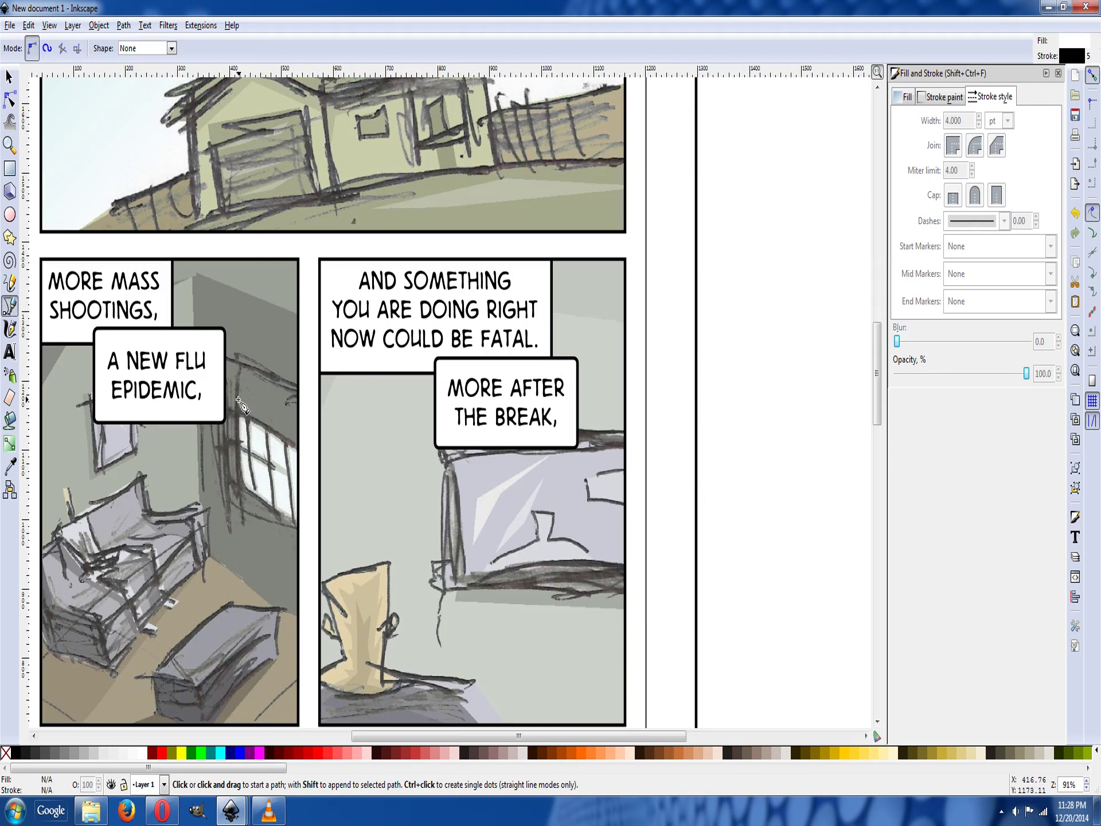
{"action": "left_click", "coordinate": [214, 386]}
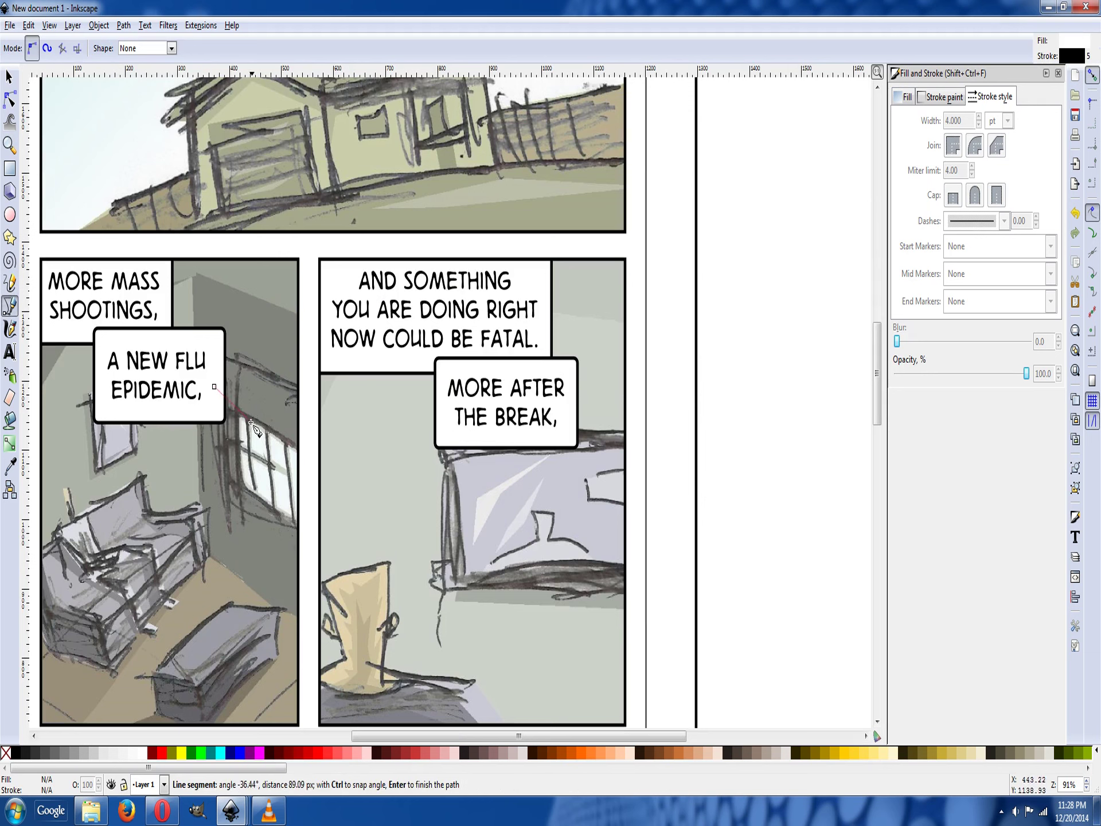
{"action": "left_click", "coordinate": [244, 396]}
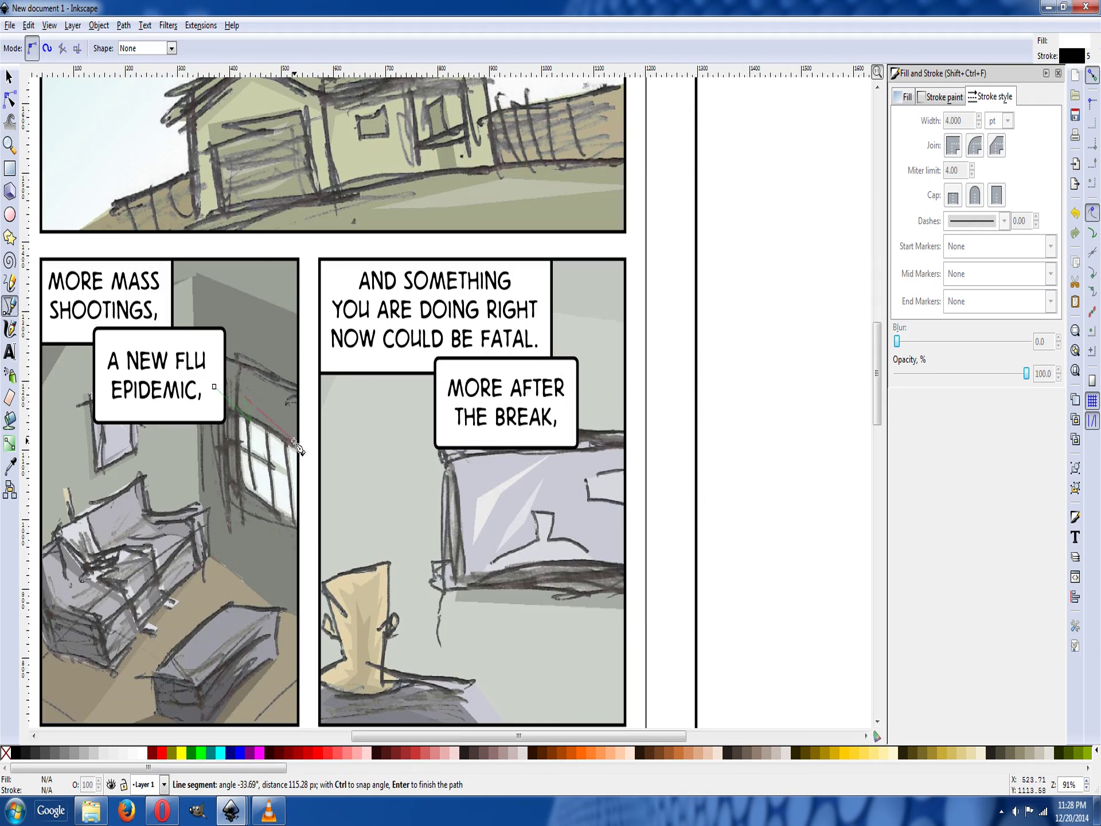
{"action": "left_click", "coordinate": [307, 441]}
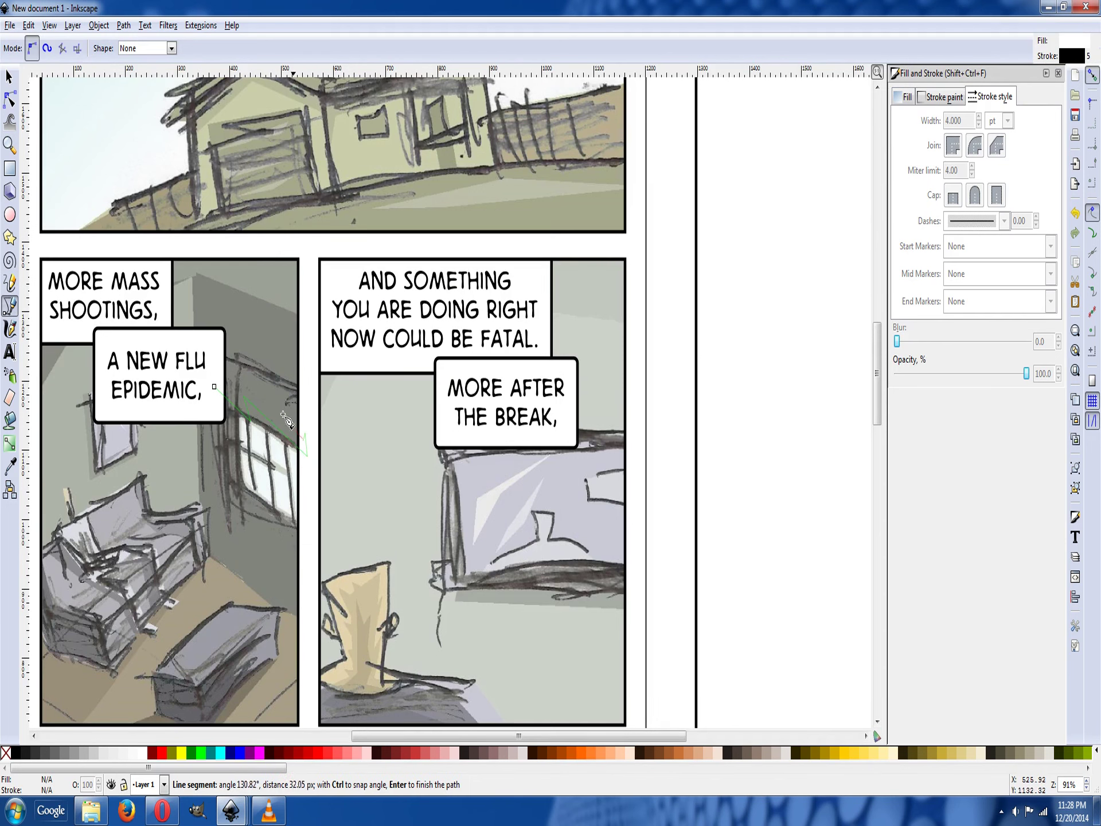
{"action": "left_click", "coordinate": [239, 373]}
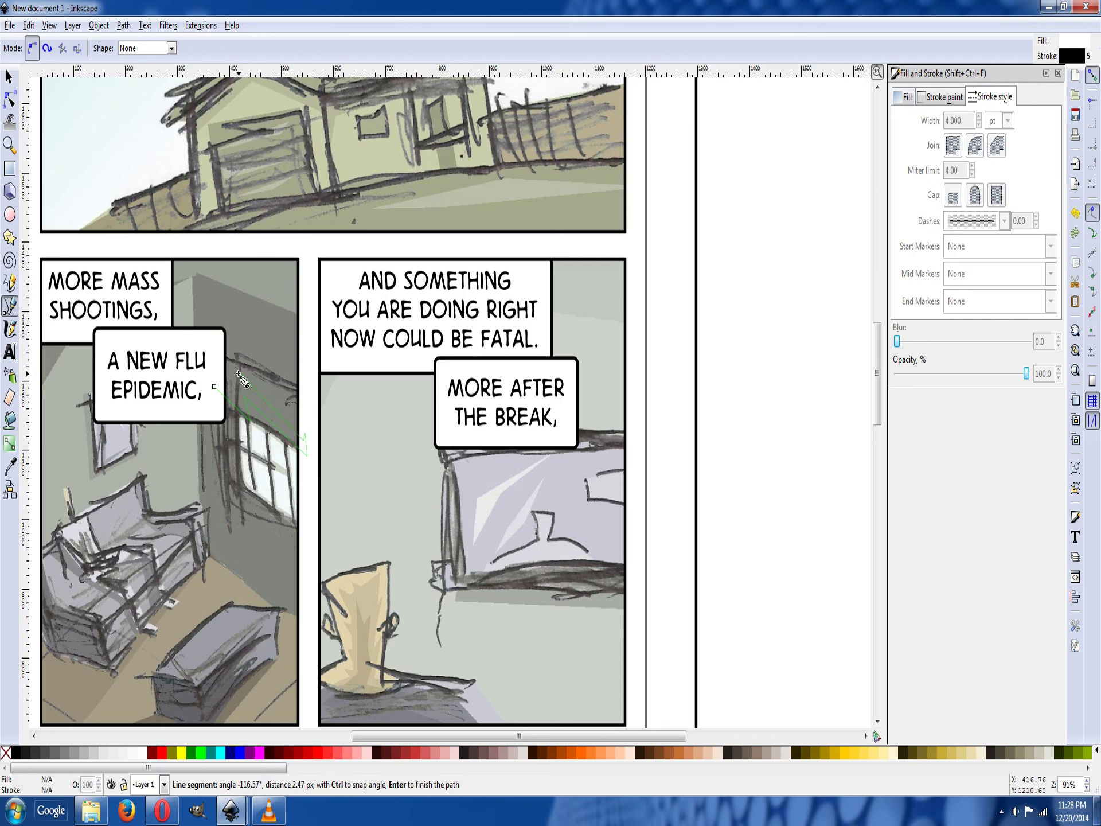
{"action": "key", "text": "Escape"}
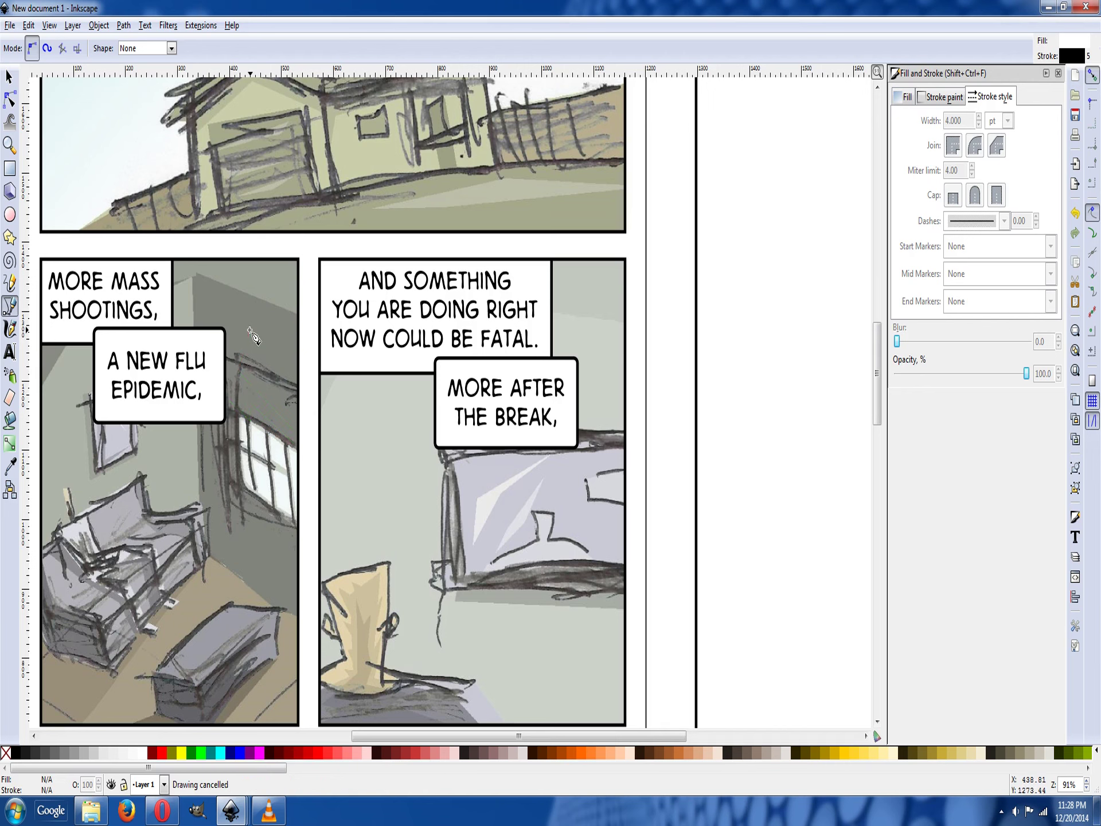
Redraw the A NEW FLU EPIDEMIC zigzag tail out to the panel's right edge and close it.
{"action": "left_click", "coordinate": [218, 395]}
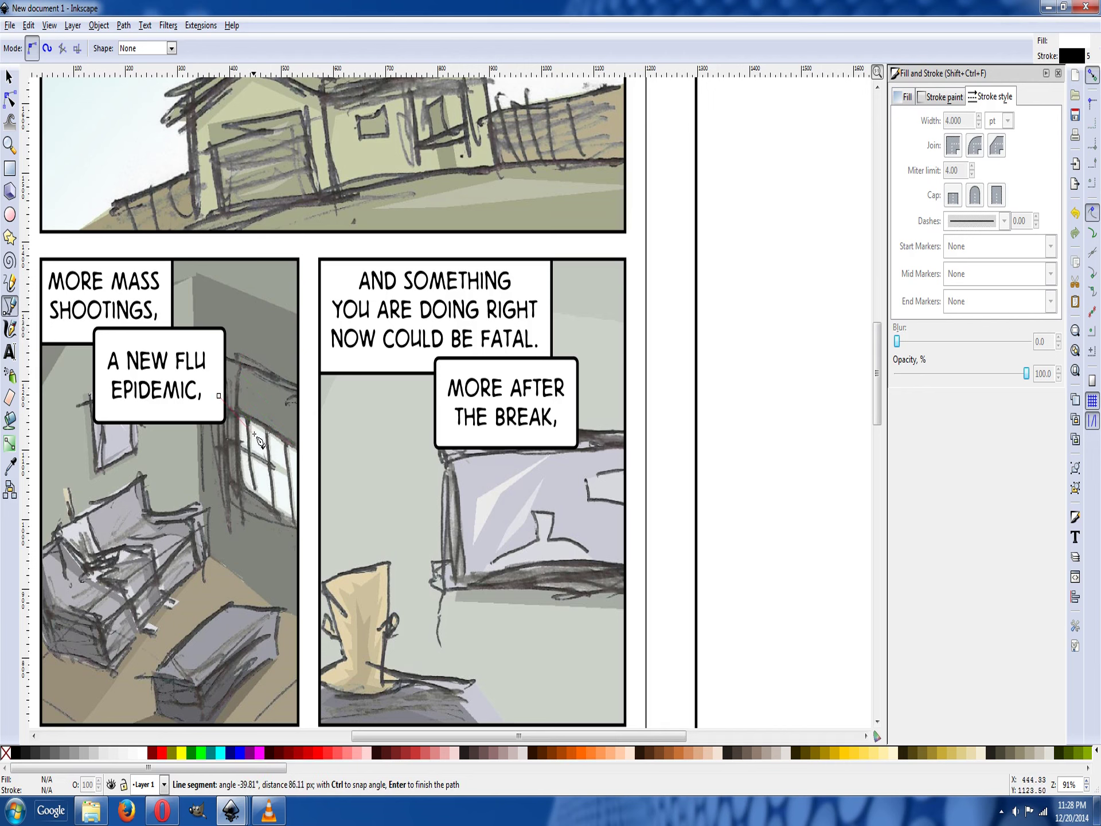
{"action": "left_click", "coordinate": [252, 419]}
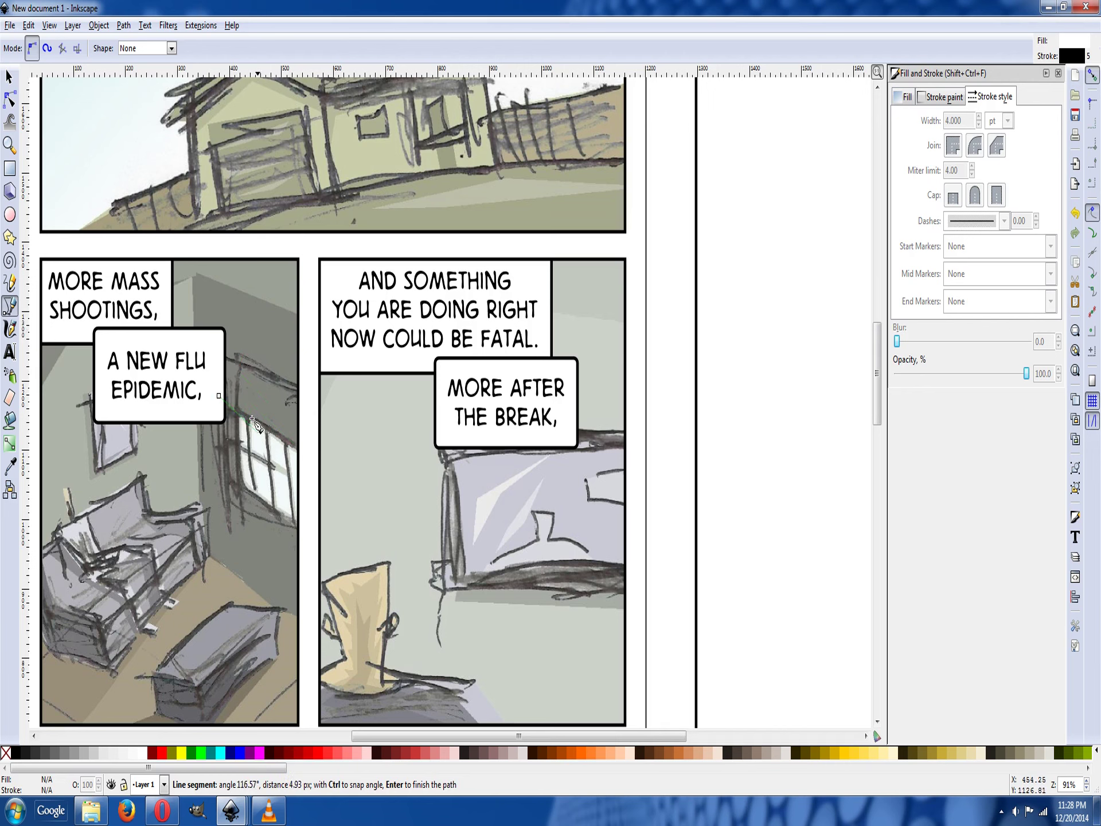
{"action": "left_click", "coordinate": [308, 452]}
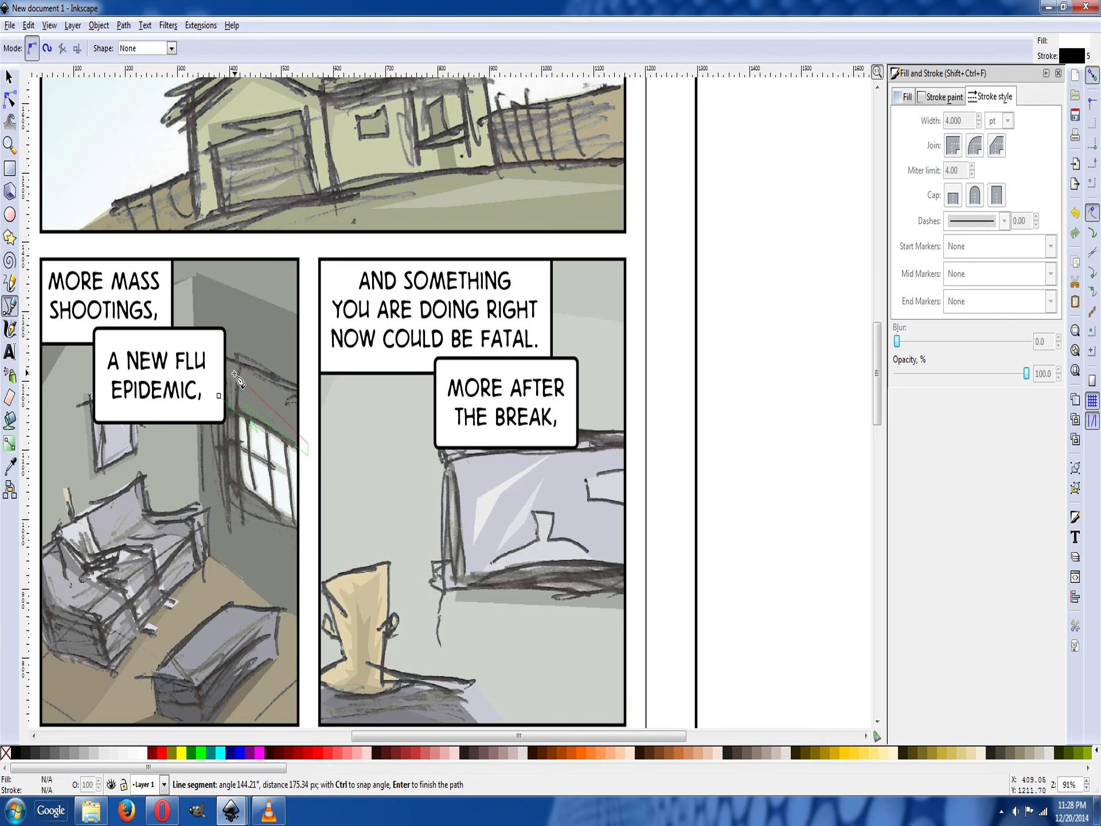
{"action": "left_click", "coordinate": [240, 396]}
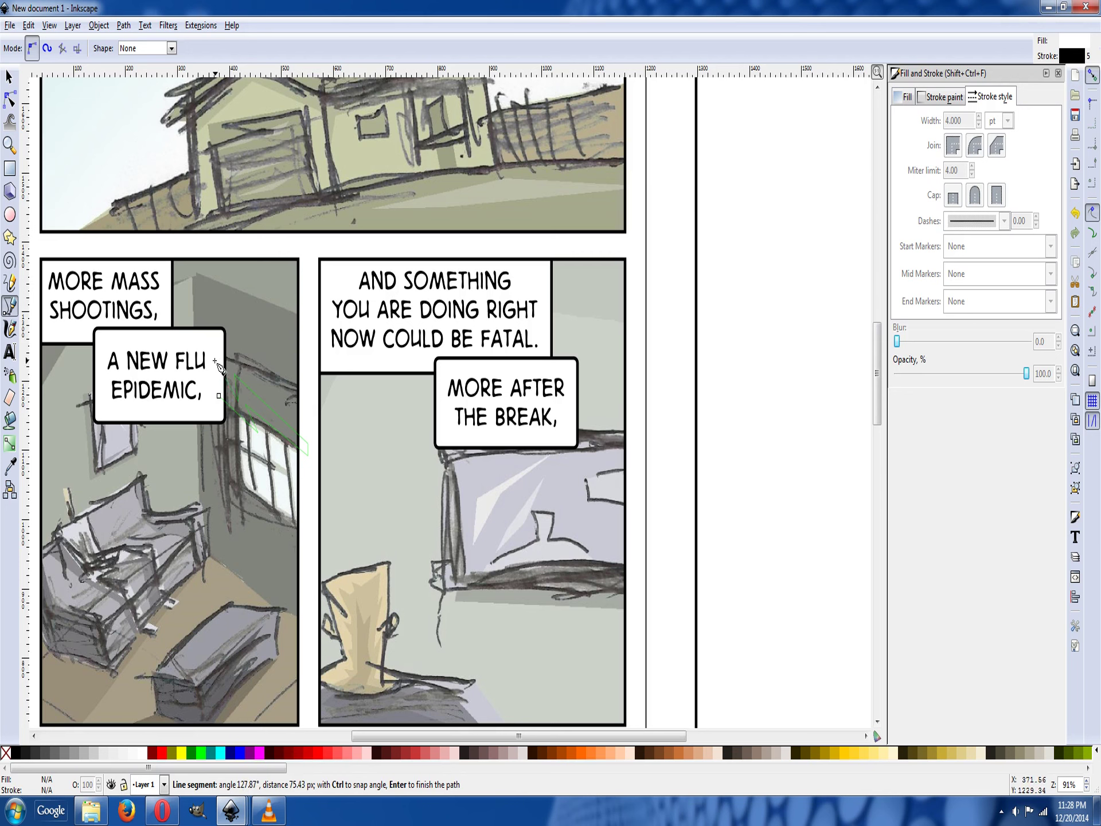
{"action": "left_click", "coordinate": [215, 361]}
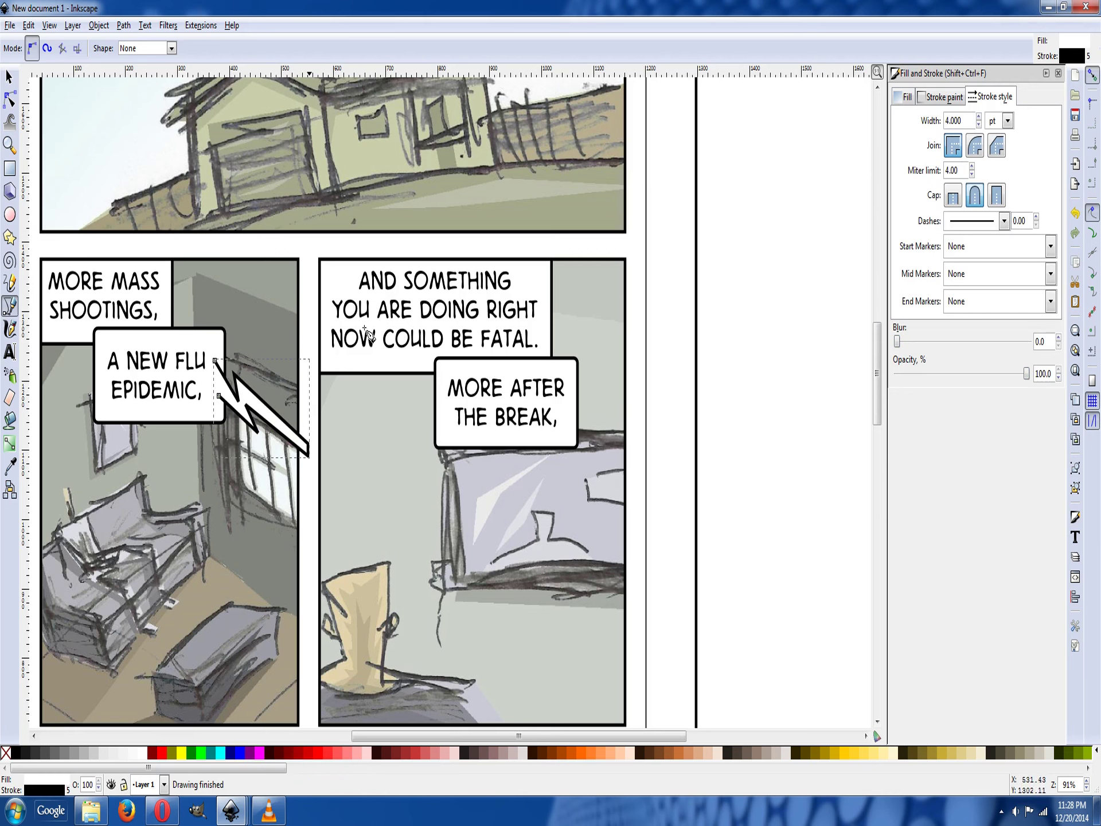
{"action": "left_click", "coordinate": [497, 439]}
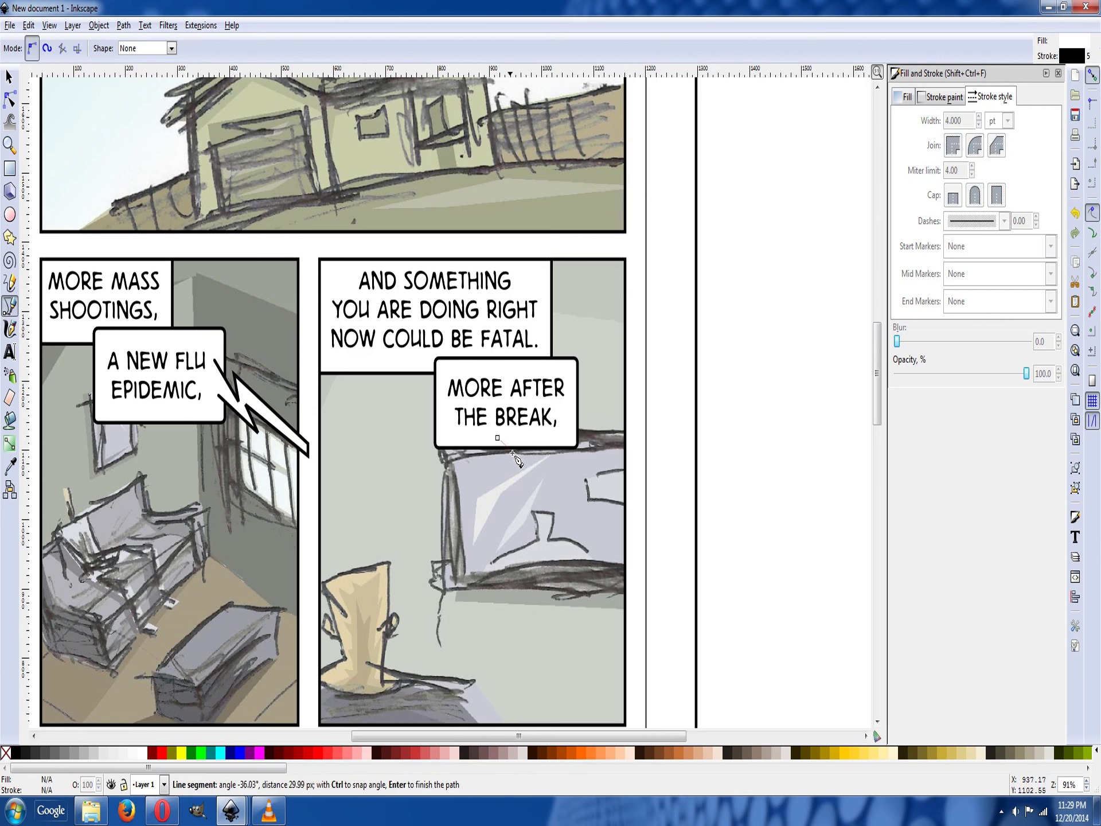
Draw a jagged lightning tail hanging below the MORE AFTER THE BREAK bubble toward the television.
{"action": "left_click", "coordinate": [539, 487]}
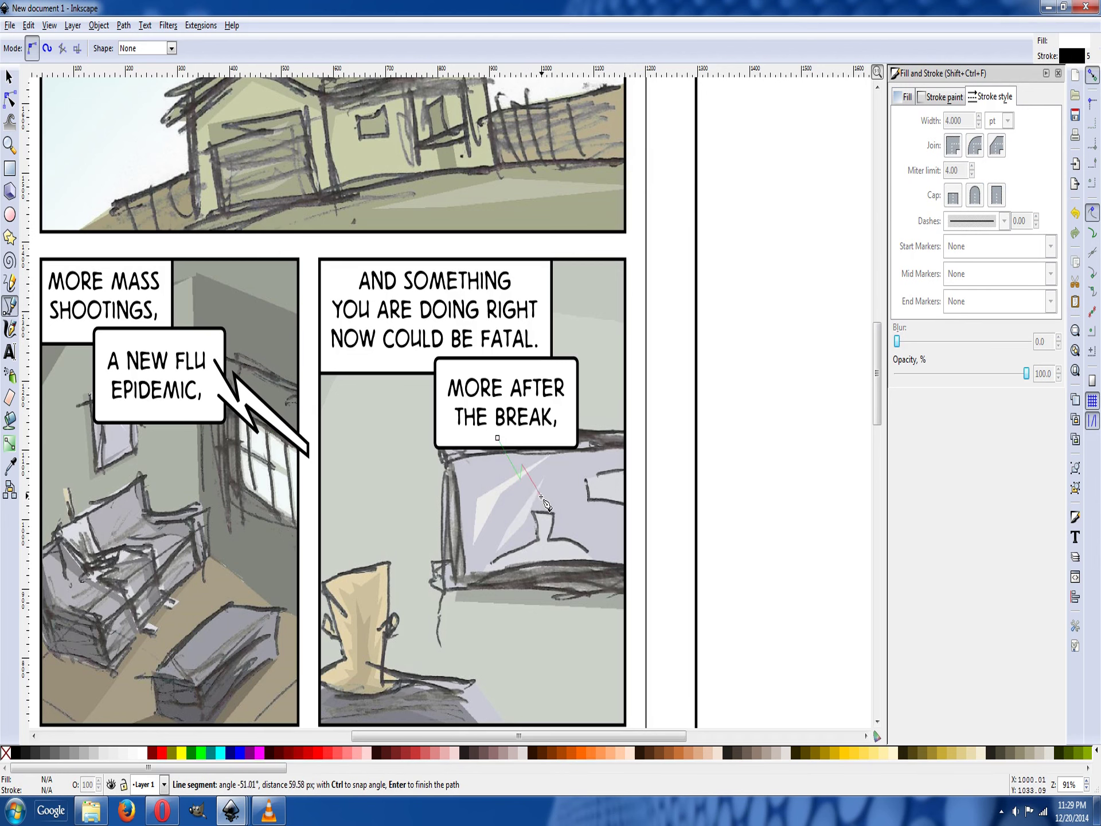
{"action": "left_click", "coordinate": [526, 454]}
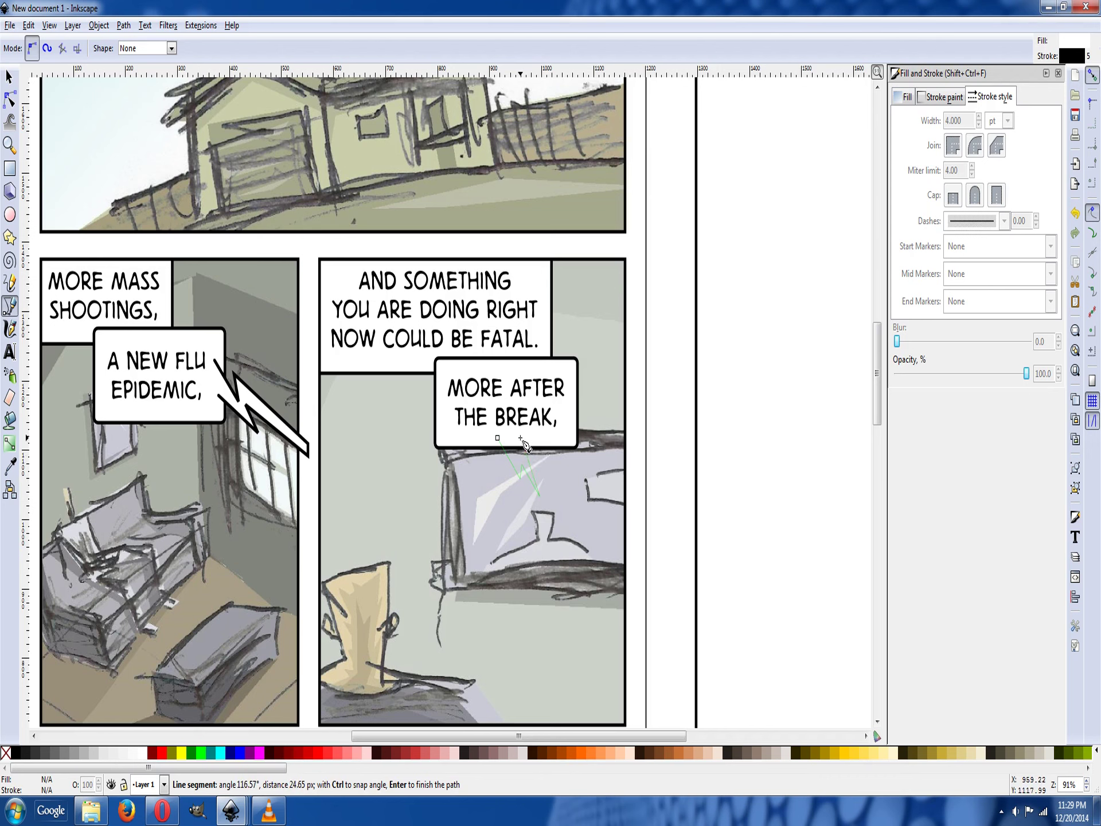
{"action": "key", "text": "Escape"}
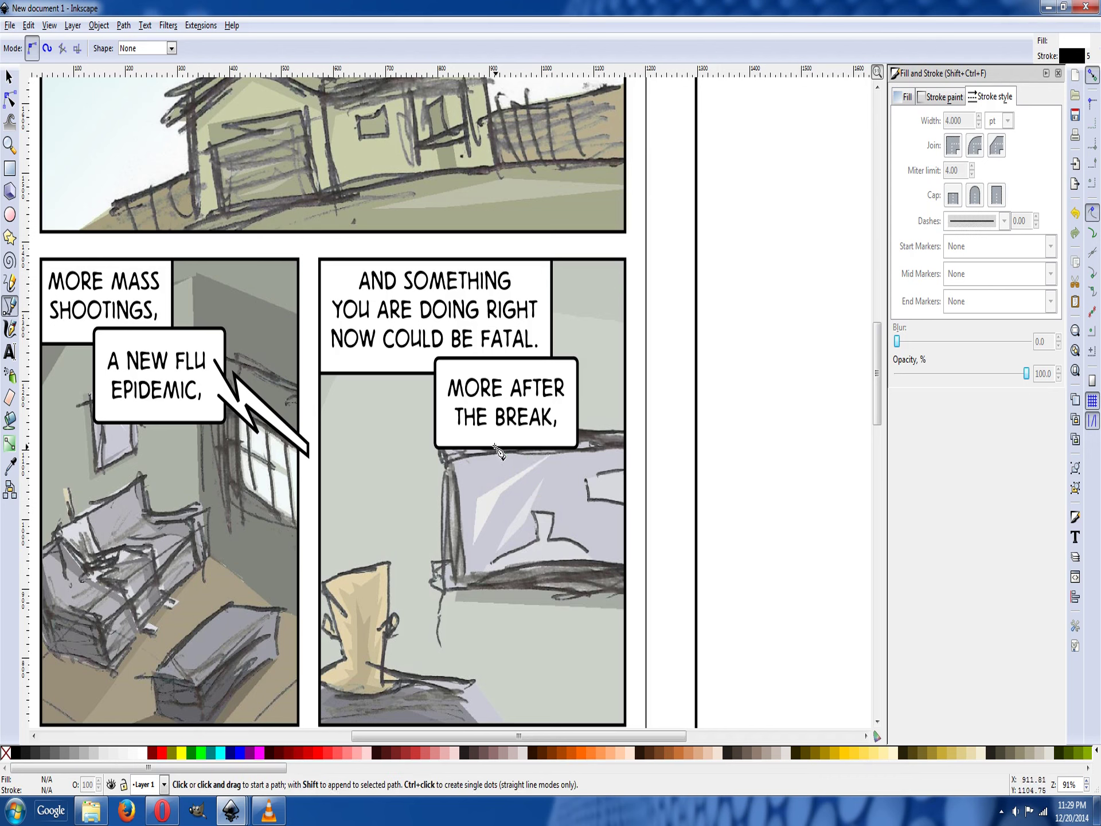
{"action": "left_click", "coordinate": [490, 440]}
{"action": "left_click", "coordinate": [515, 487]}
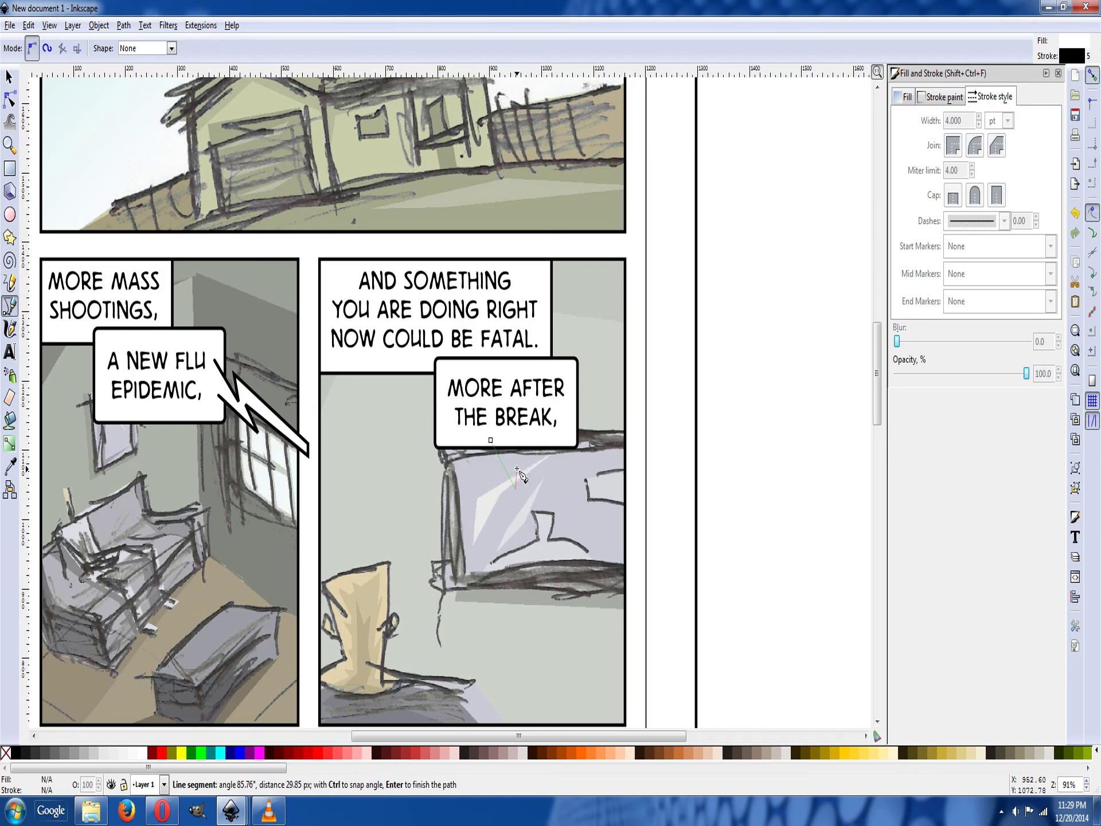
{"action": "left_click", "coordinate": [517, 471]}
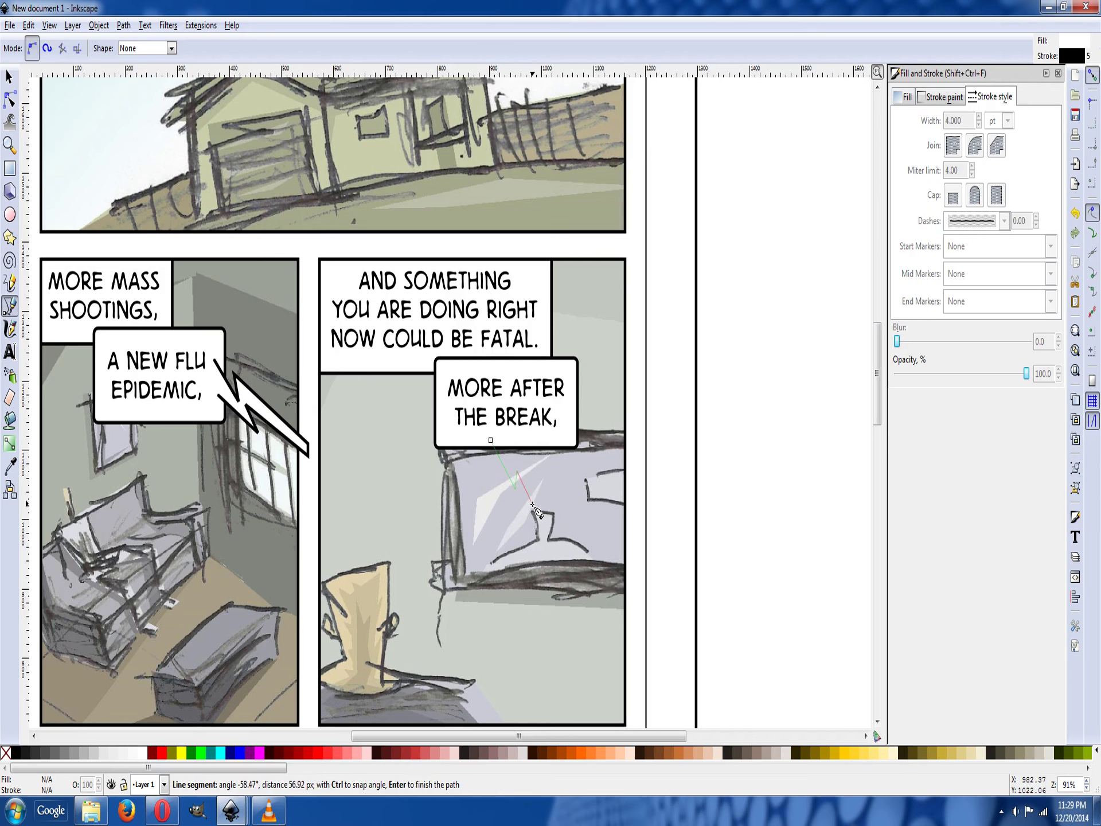
{"action": "left_click", "coordinate": [534, 500]}
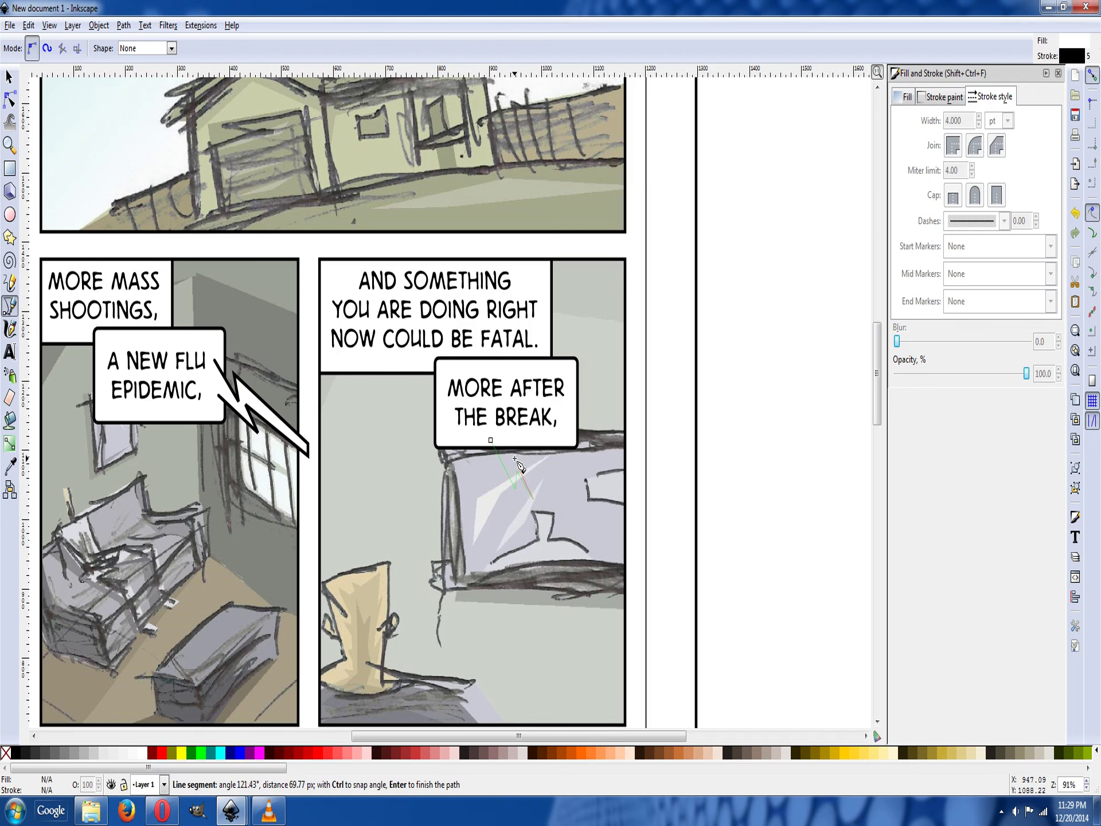
{"action": "left_click", "coordinate": [516, 458]}
{"action": "double_click", "coordinate": [508, 440]}
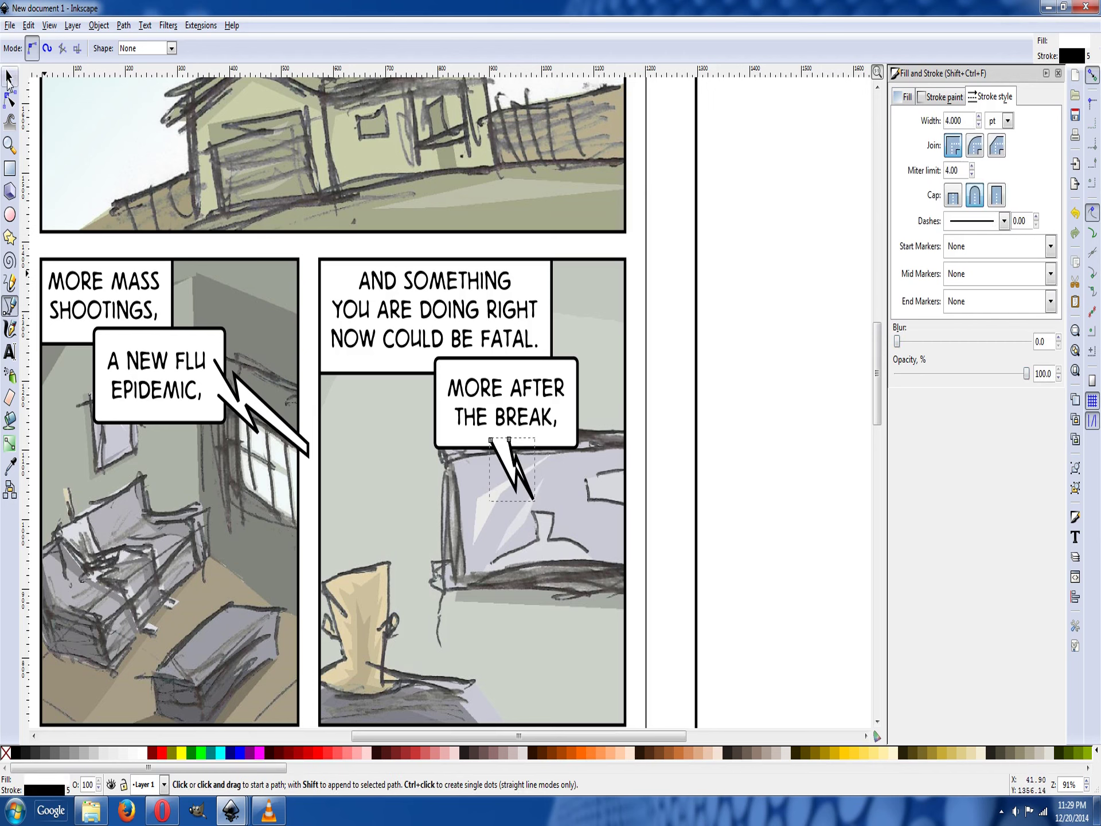
Select the A NEW FLU EPIDEMIC bubble together with its lightning tail.
{"action": "left_click", "coordinate": [8, 78]}
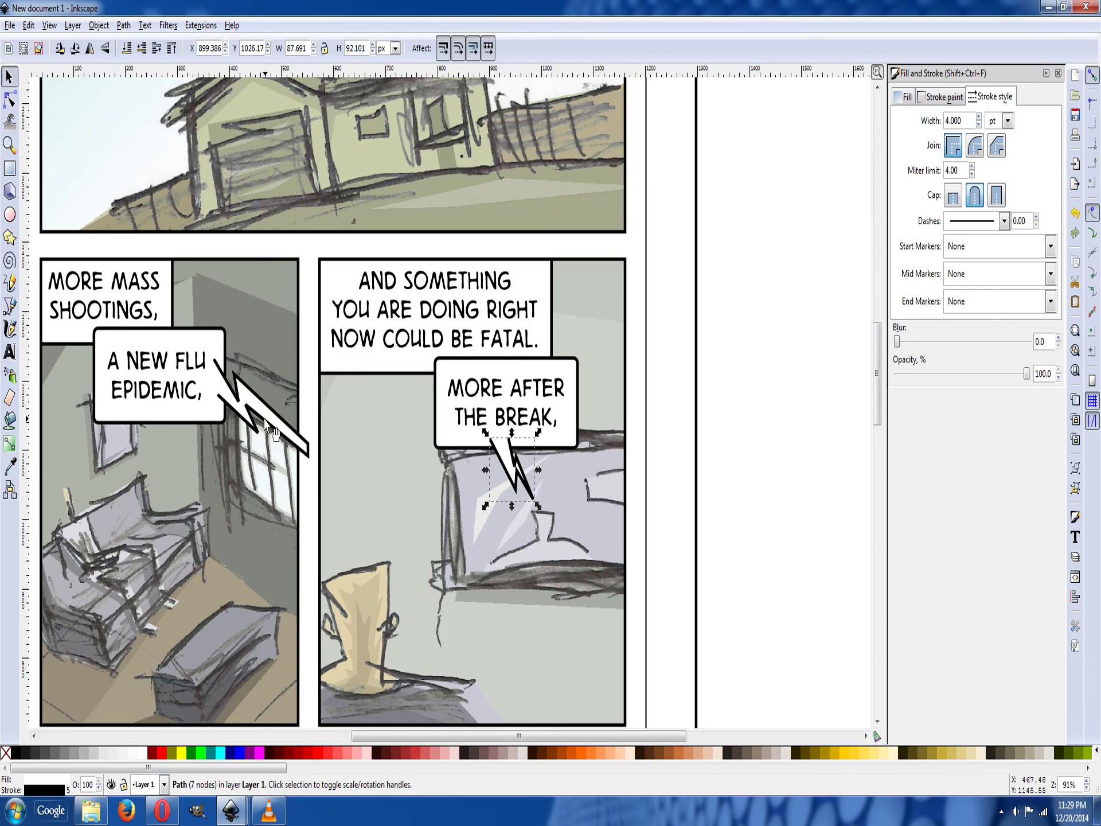
{"action": "left_click", "coordinate": [265, 423]}
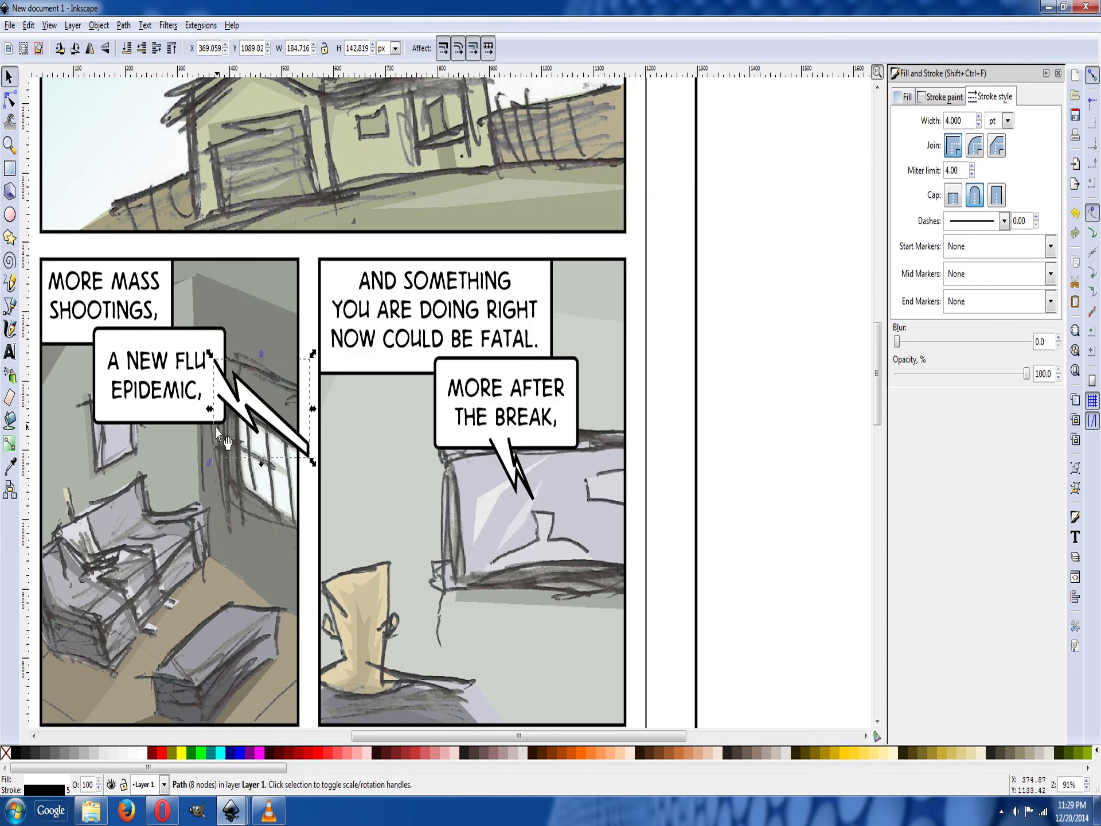
{"action": "left_click", "coordinate": [183, 425], "text": "shift"}
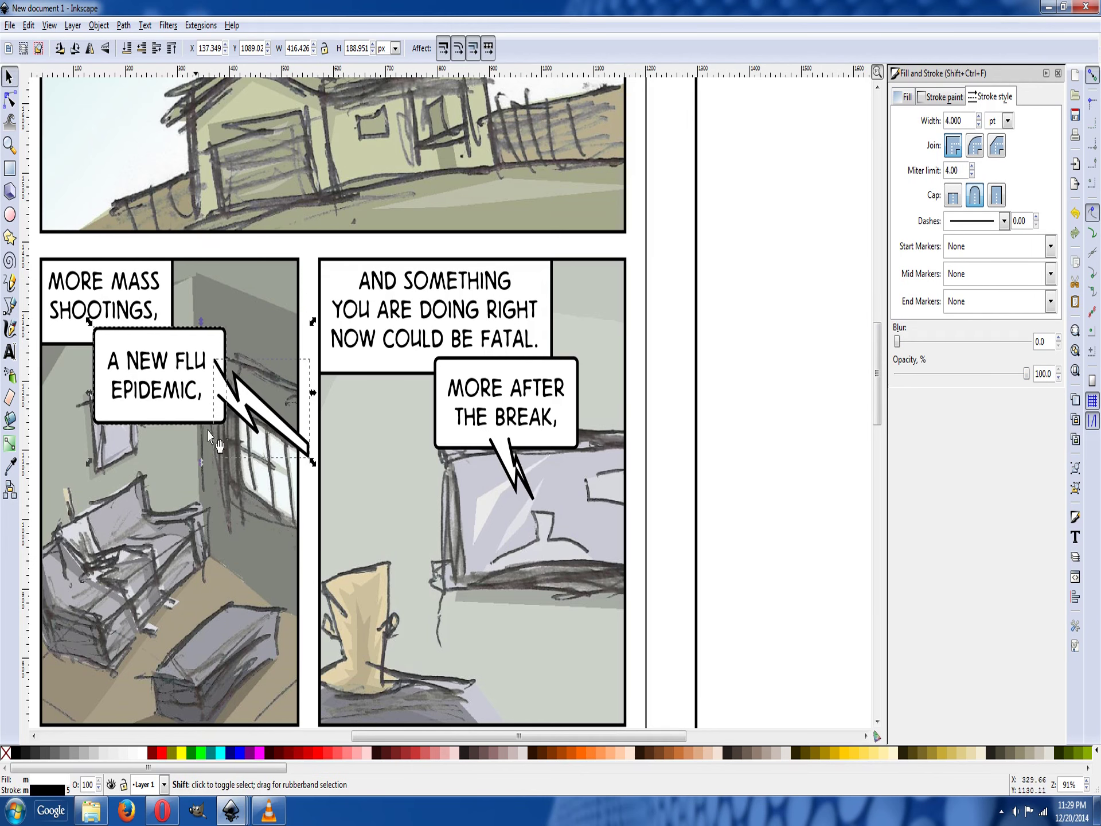
Union the A NEW FLU EPIDEMIC box and its zigzag tail into a single 16-node path.
{"action": "left_click", "coordinate": [306, 276], "text": "shift"}
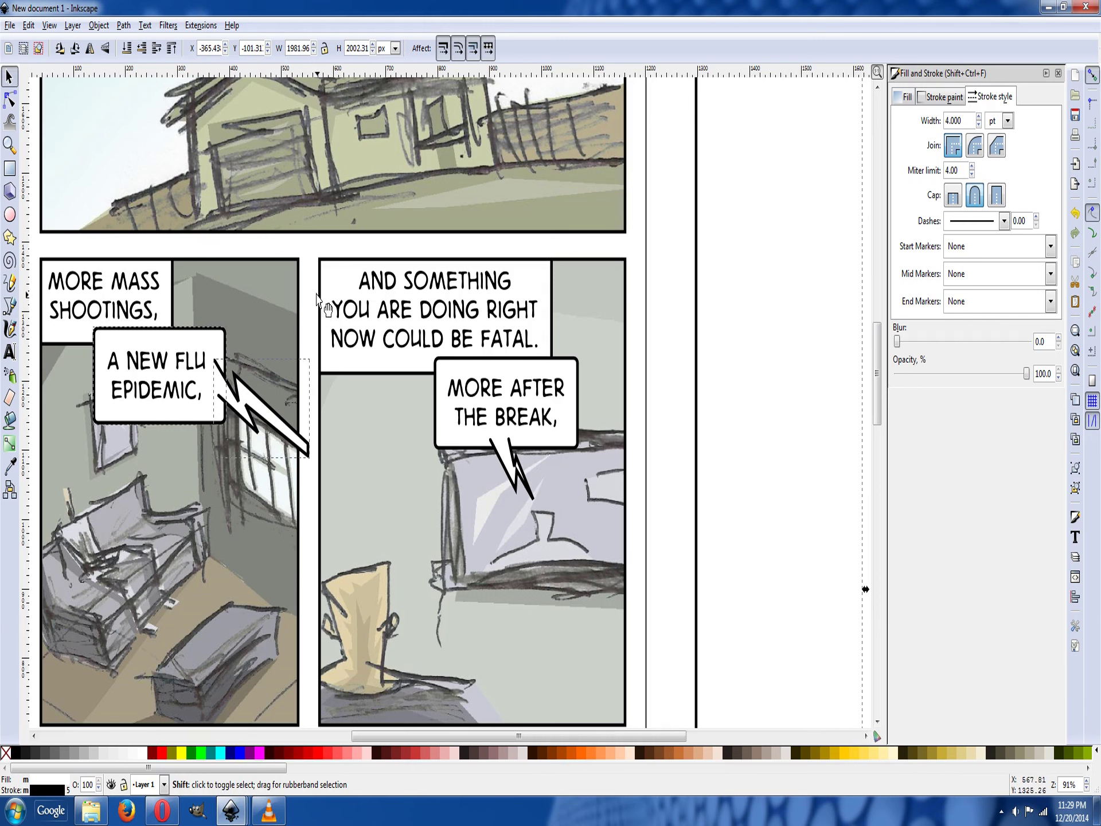
{"action": "left_click", "coordinate": [193, 29]}
{"action": "left_click", "coordinate": [194, 27]}
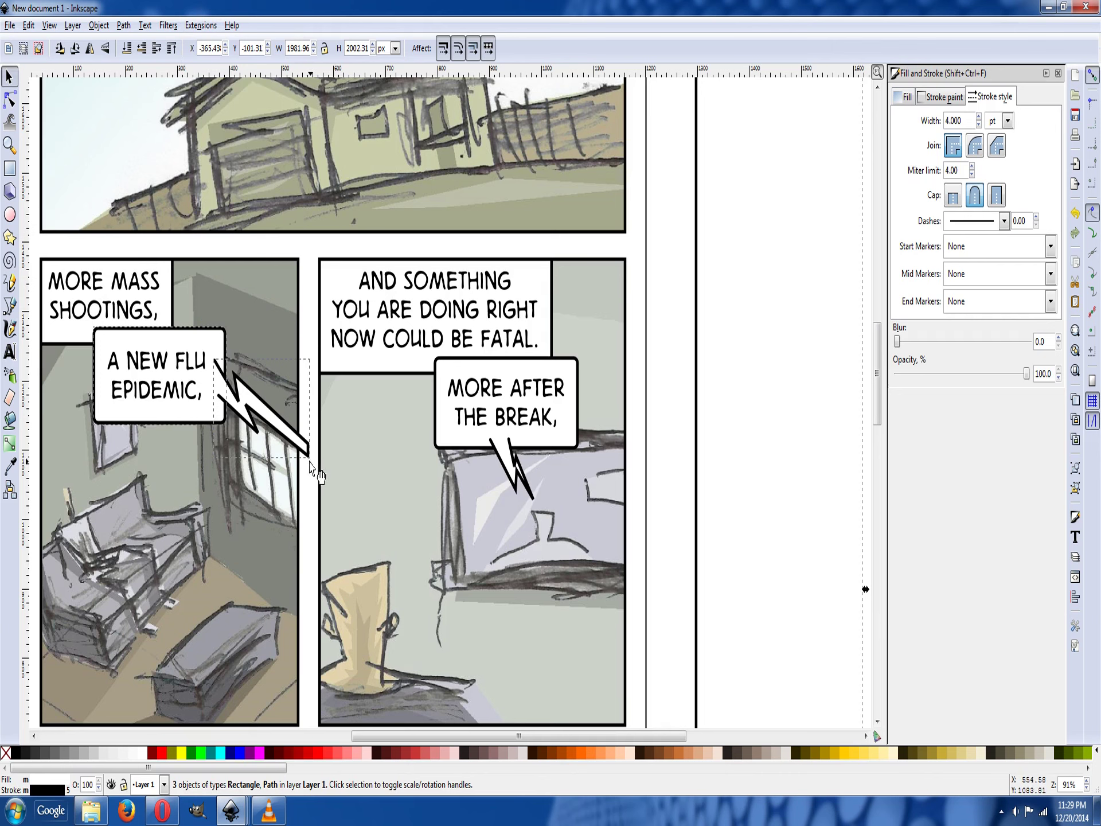
{"action": "left_click", "coordinate": [271, 582]}
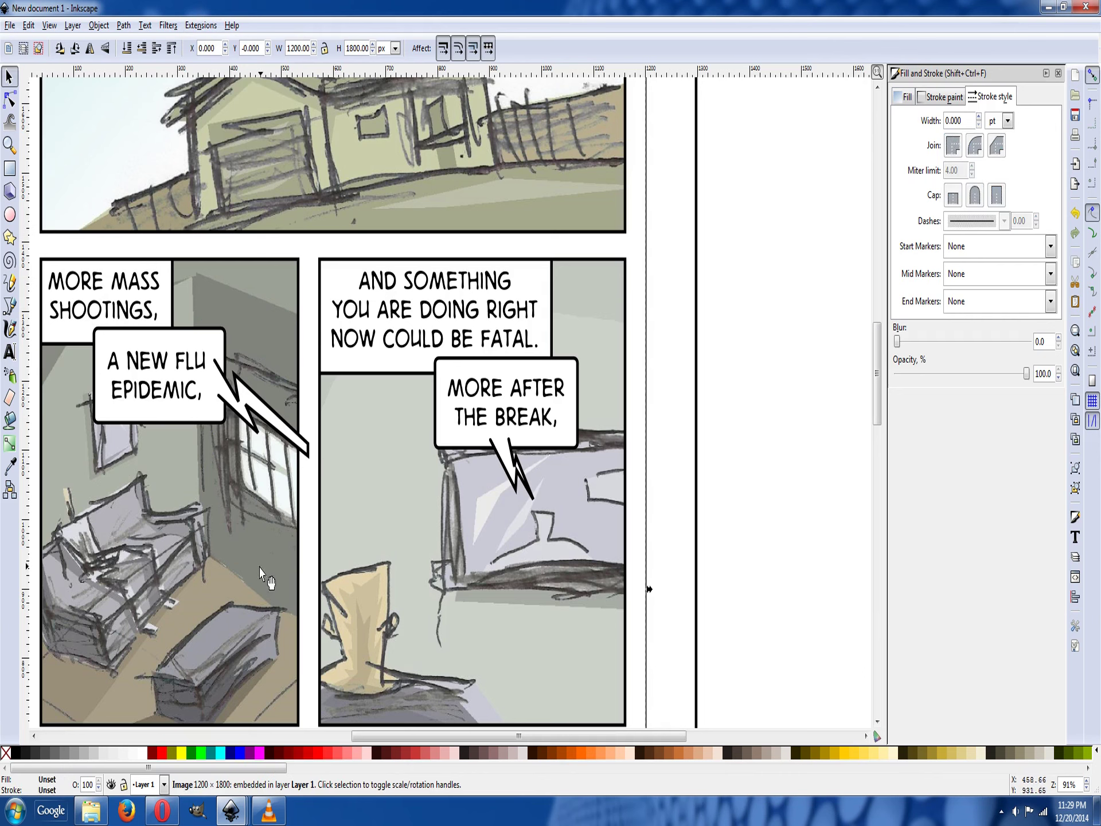
{"action": "left_click", "coordinate": [262, 414]}
{"action": "key", "text": "shift"}
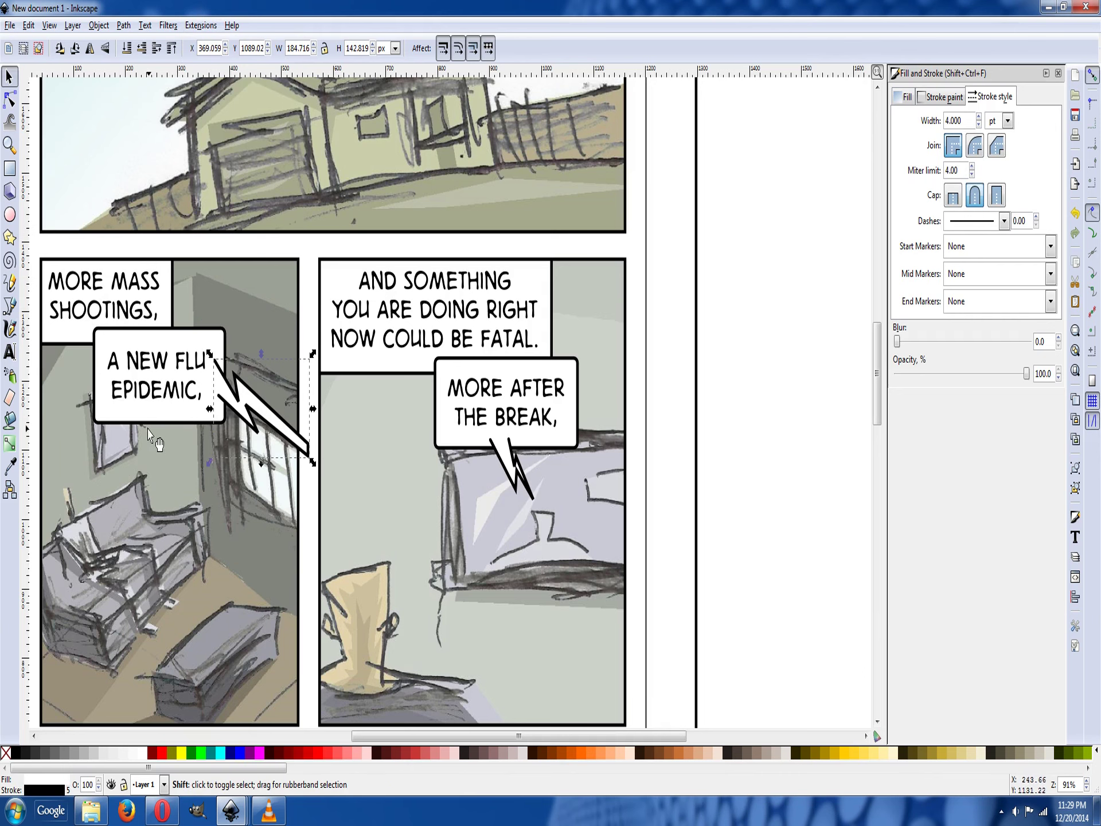
{"action": "left_click", "coordinate": [148, 350], "text": "shift"}
{"action": "left_click", "coordinate": [98, 25]}
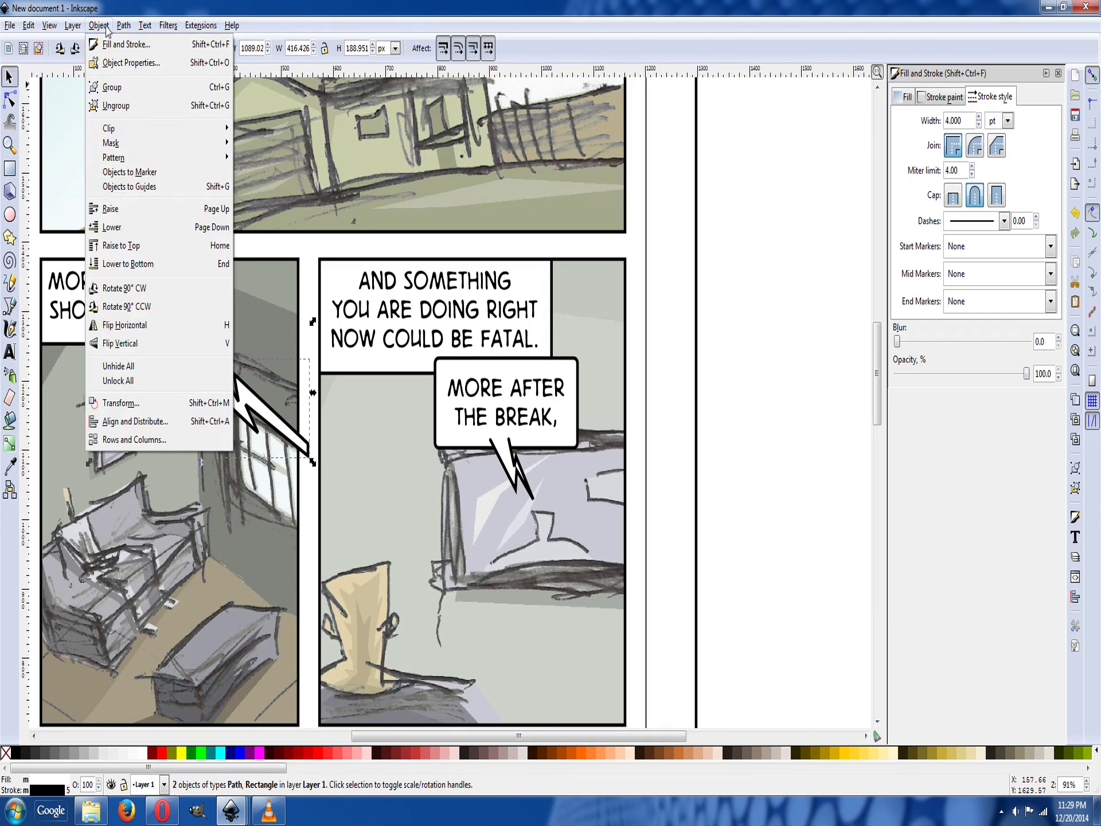
{"action": "mouse_move", "coordinate": [123, 26]}
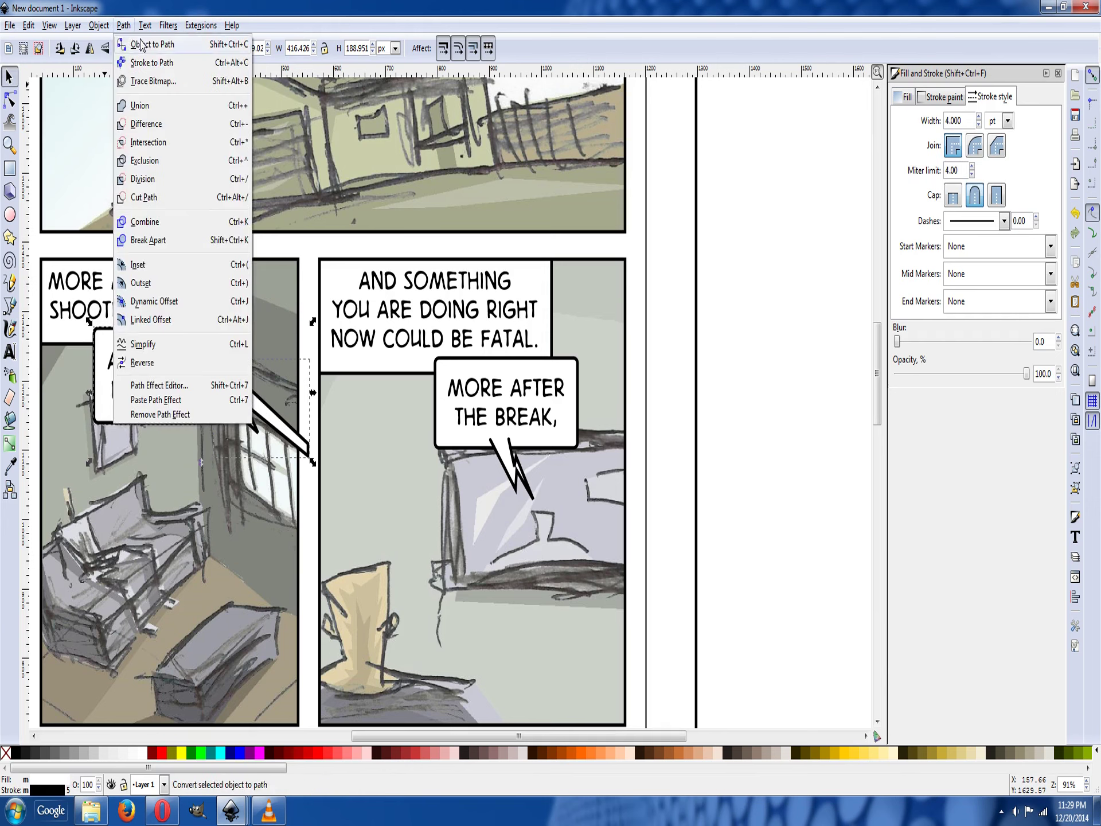
{"action": "left_click", "coordinate": [139, 105]}
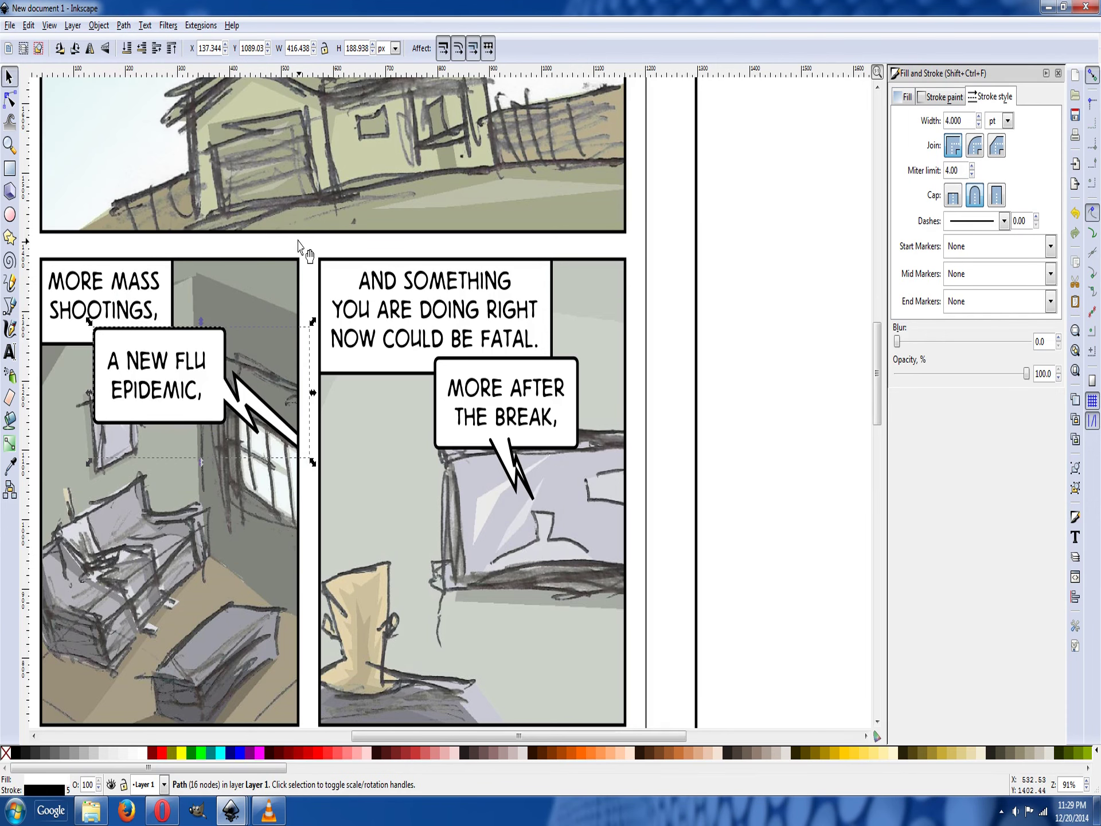
Union the MORE AFTER THE BREAK bubble with its lightning tail into one 15-node path.
{"action": "left_click", "coordinate": [513, 482]}
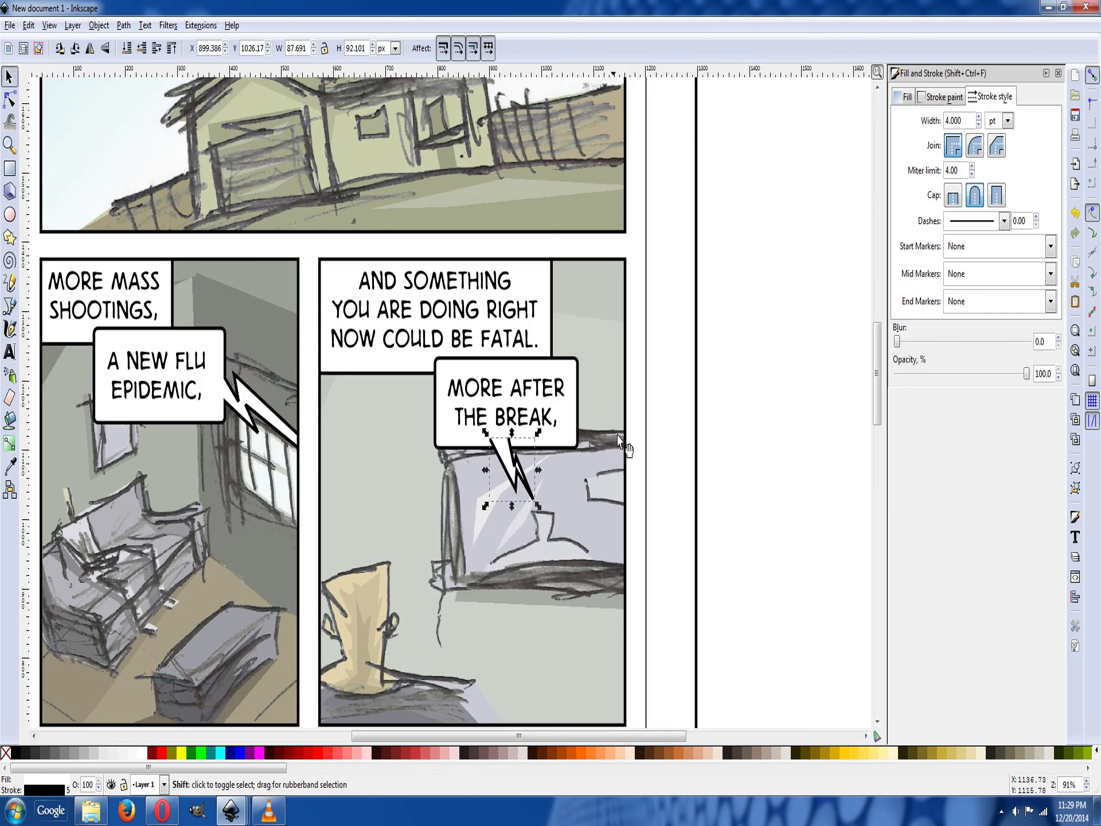
{"action": "left_click", "coordinate": [556, 447], "text": "shift"}
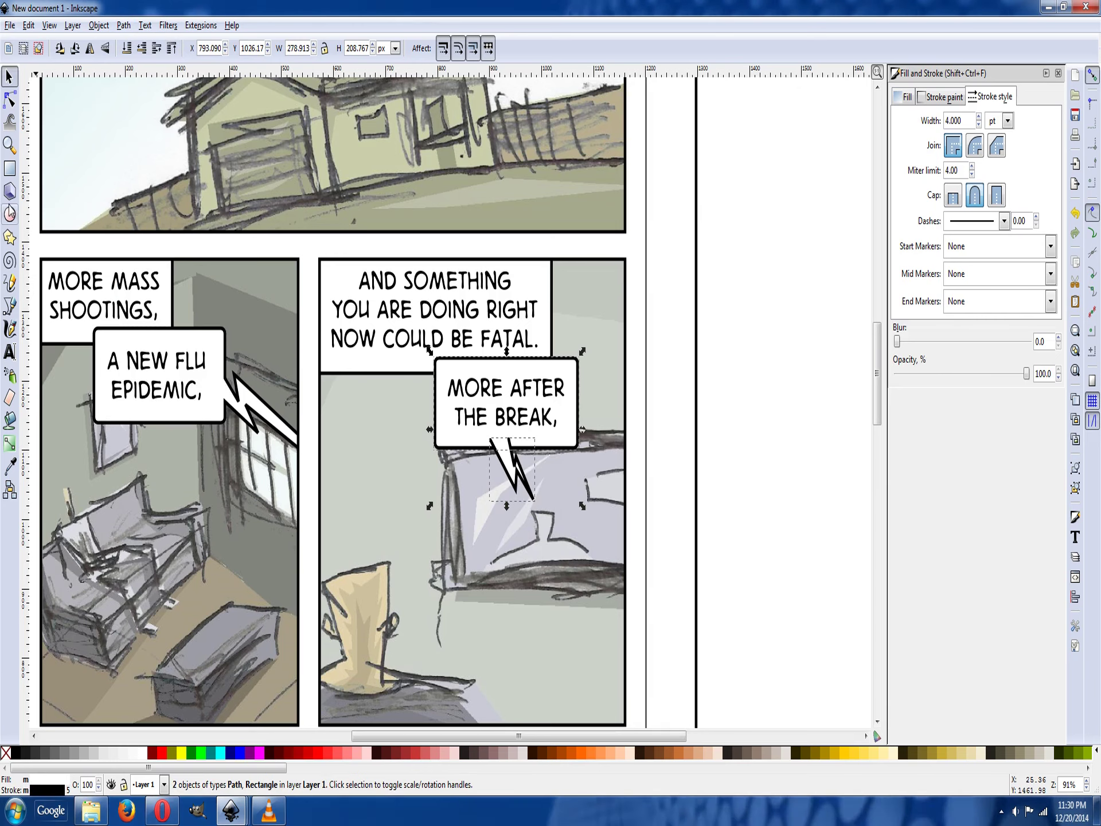
{"action": "left_click", "coordinate": [123, 25]}
{"action": "mouse_move", "coordinate": [144, 25]}
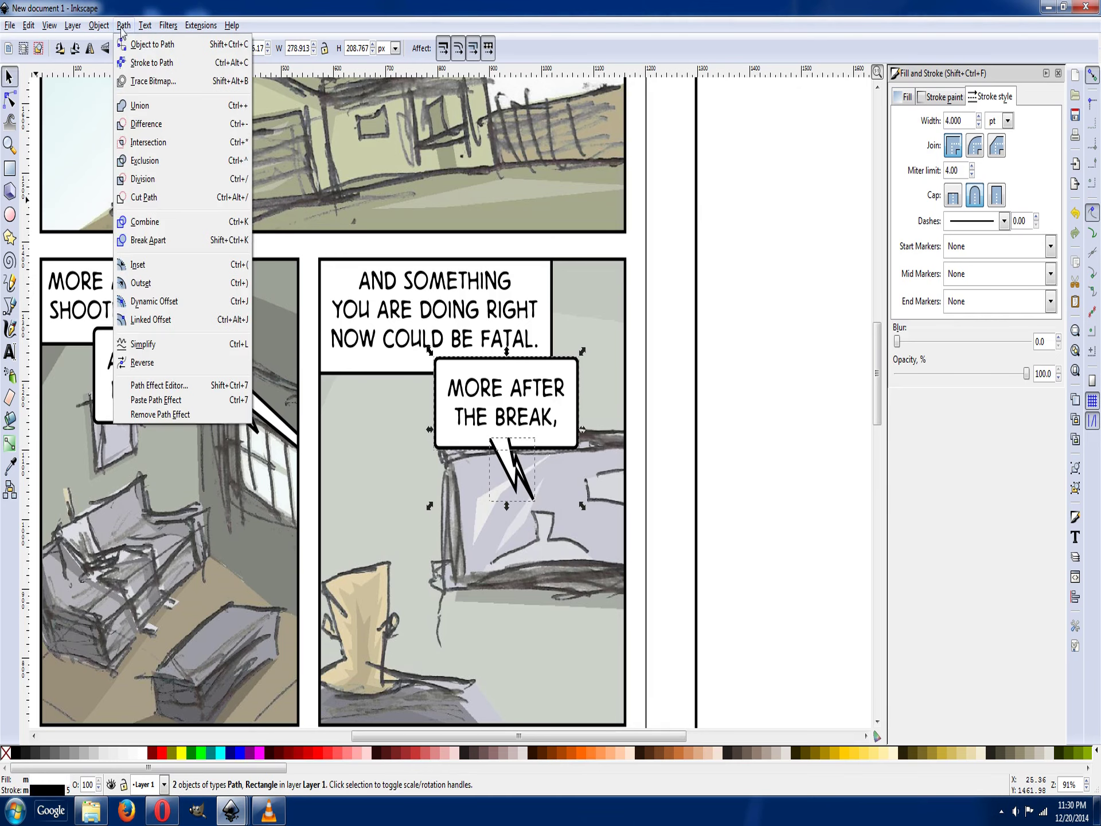
{"action": "left_click", "coordinate": [138, 110]}
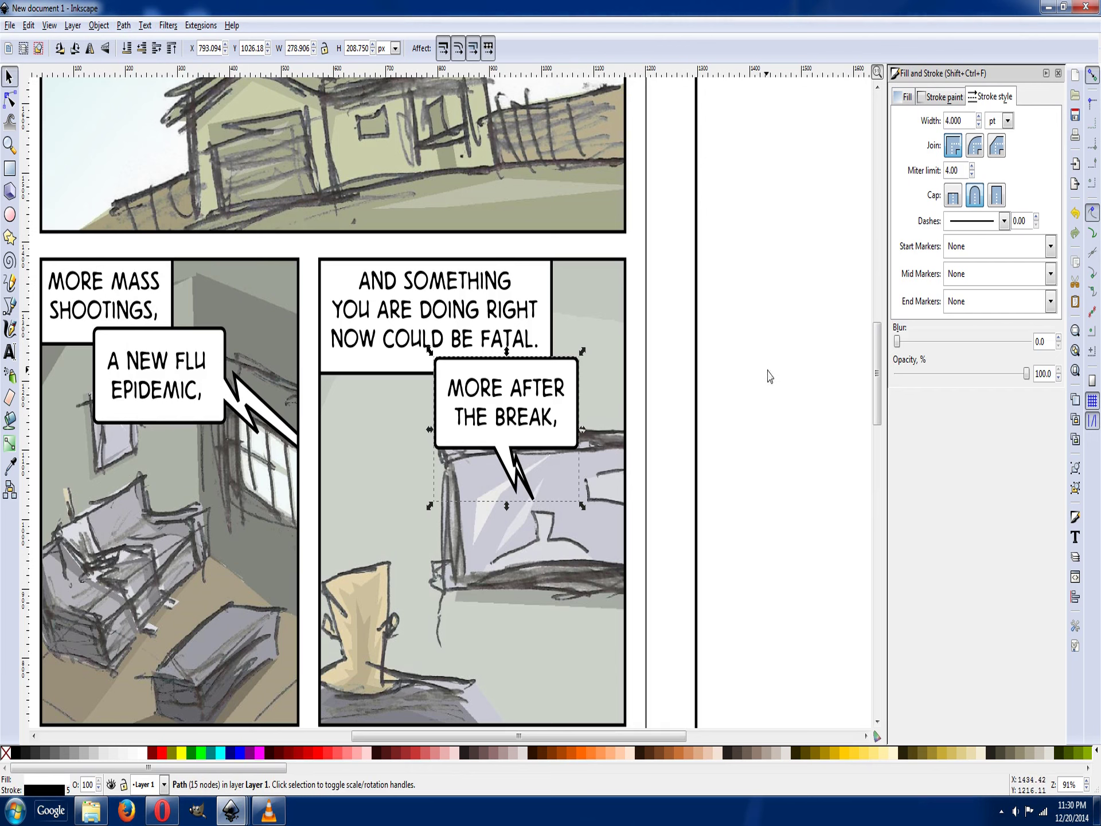
{"action": "left_click", "coordinate": [518, 479]}
{"action": "left_click", "coordinate": [526, 496]}
Drag the MORE AFTER THE BREAK tail's tip node lower with the Node tool.
{"action": "left_click", "coordinate": [10, 99]}
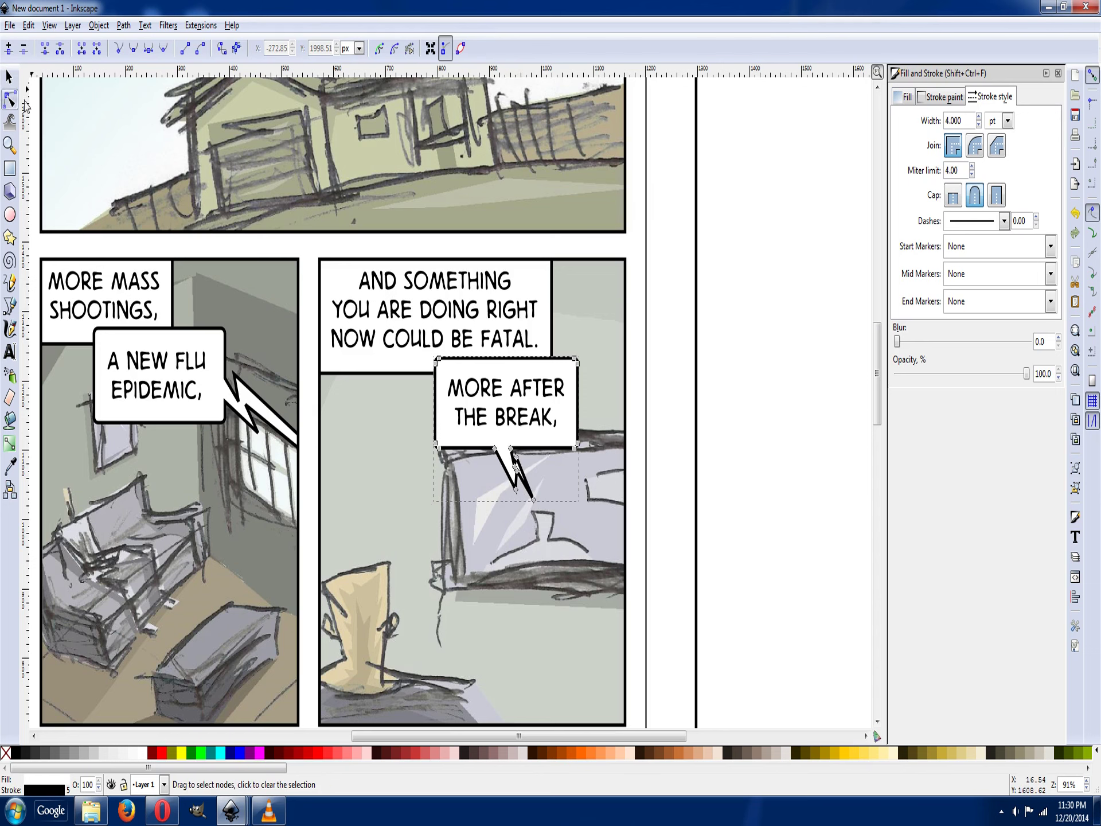
{"action": "left_click_drag", "start_coordinate": [516, 471], "coordinate": [533, 497]}
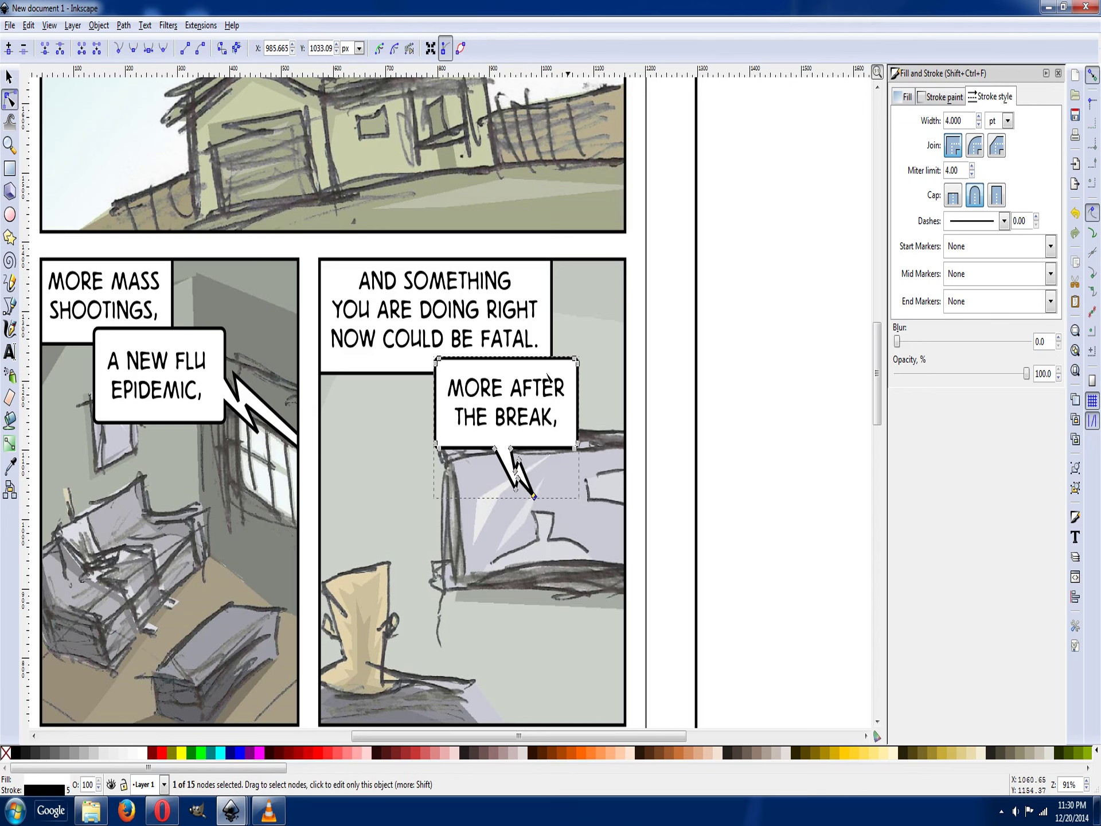
{"action": "key", "text": "s"}
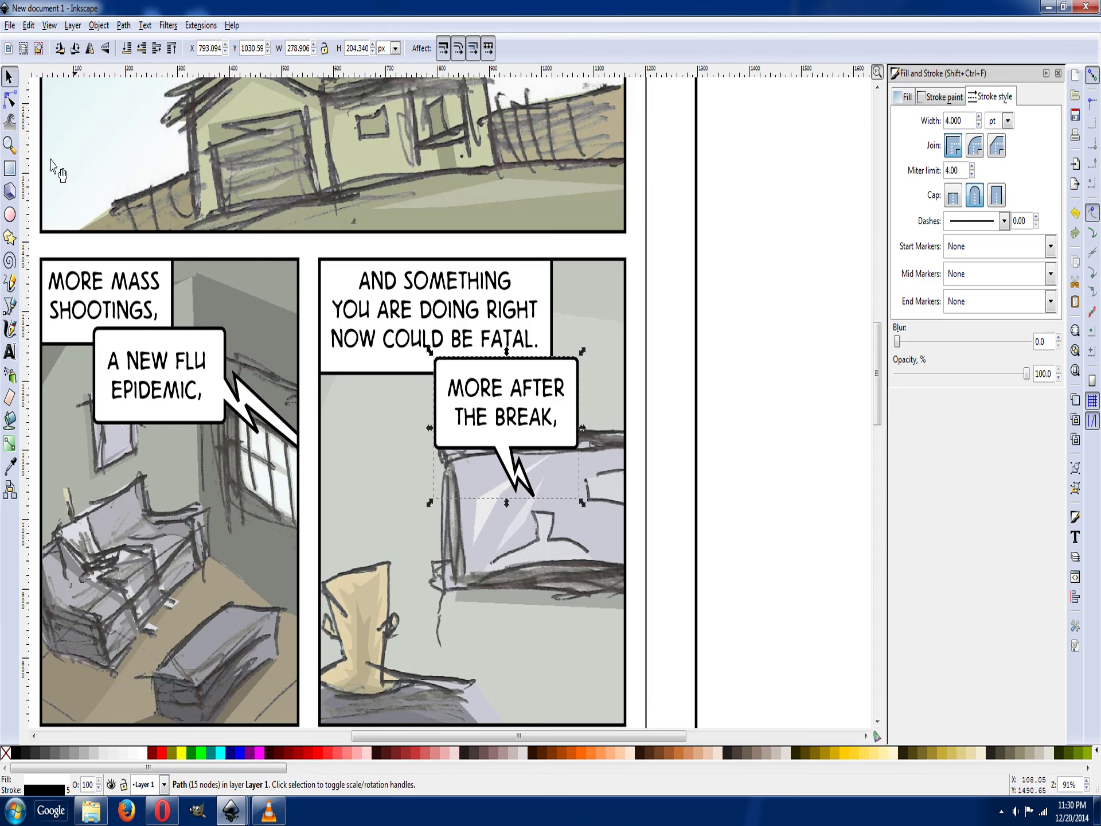
{"action": "left_click", "coordinate": [10, 99]}
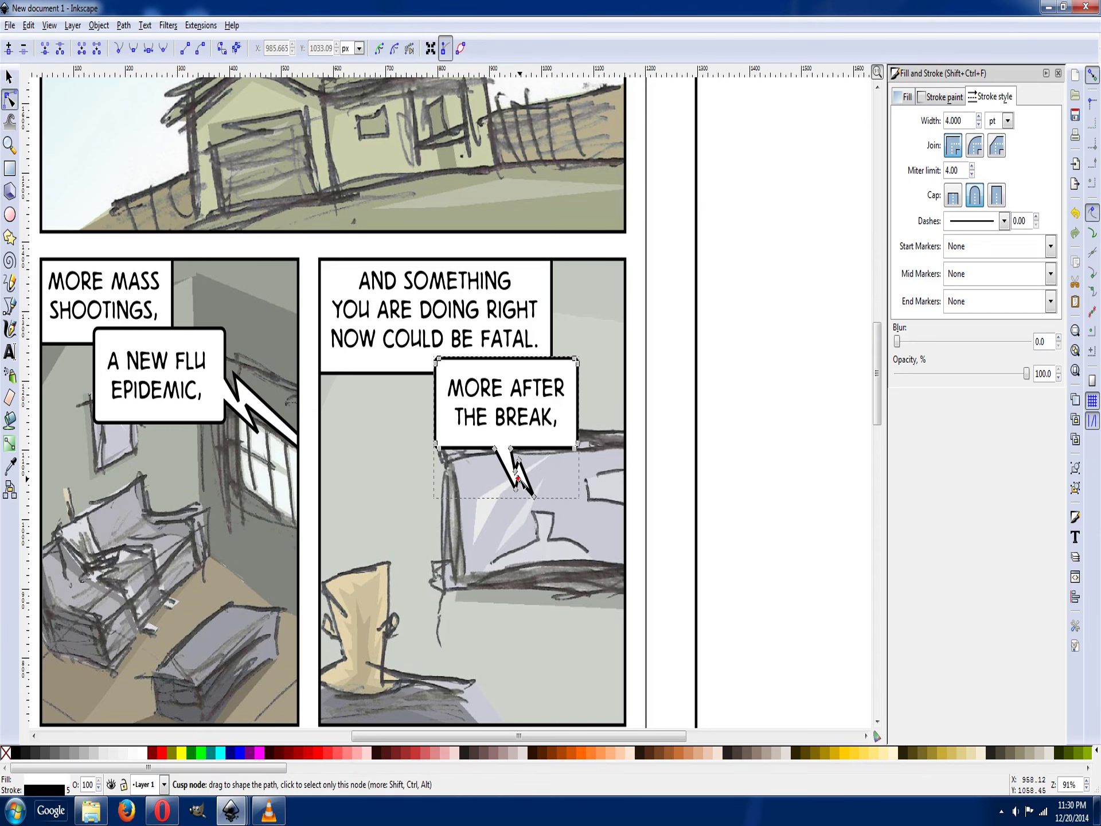
{"action": "left_click_drag", "start_coordinate": [518, 475], "coordinate": [519, 475]}
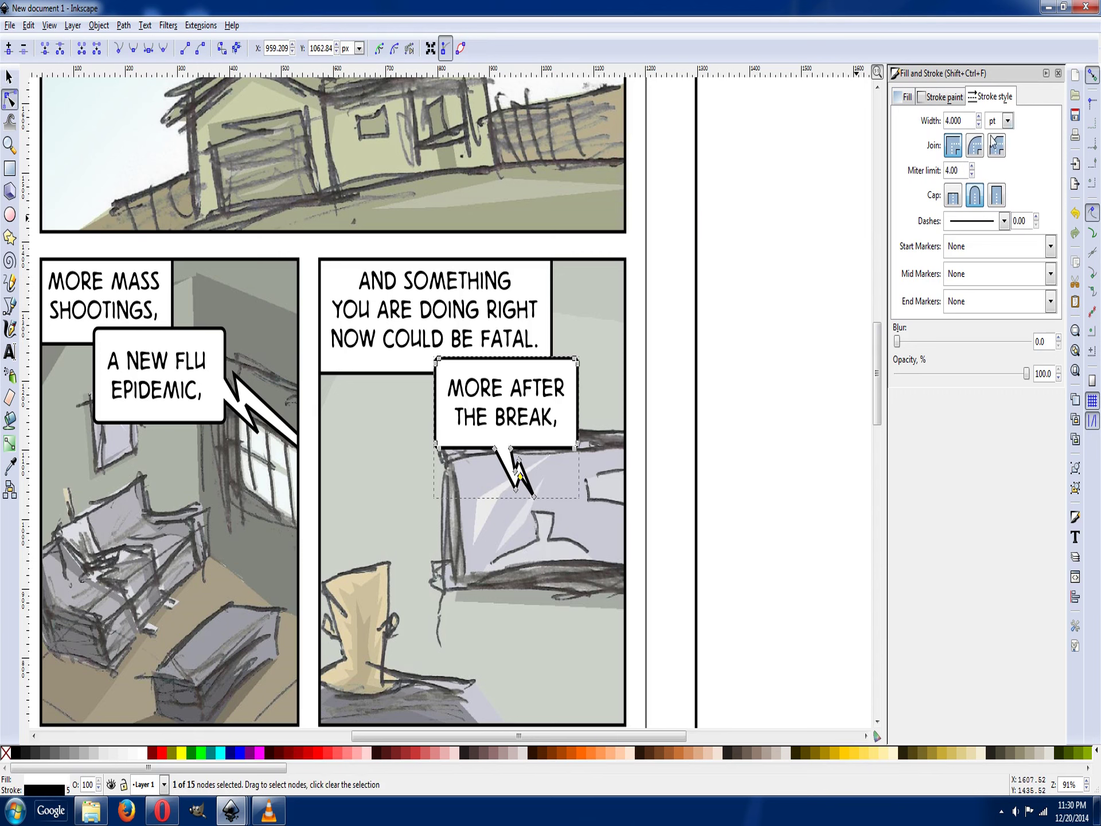
Set the MORE AFTER THE BREAK bubble's outline width to 3 pt.
{"action": "left_click_drag", "start_coordinate": [950, 120], "coordinate": [963, 120]}
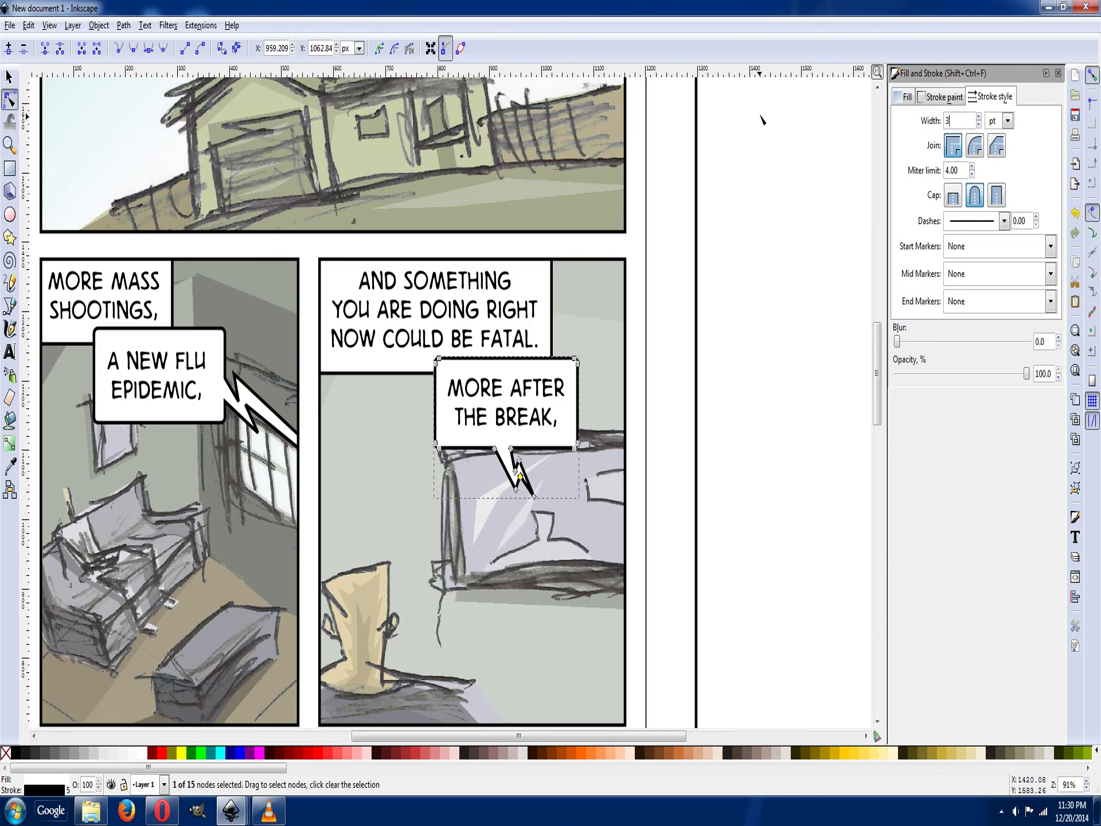
{"action": "type", "text": "3"}
{"action": "key", "text": "Return"}
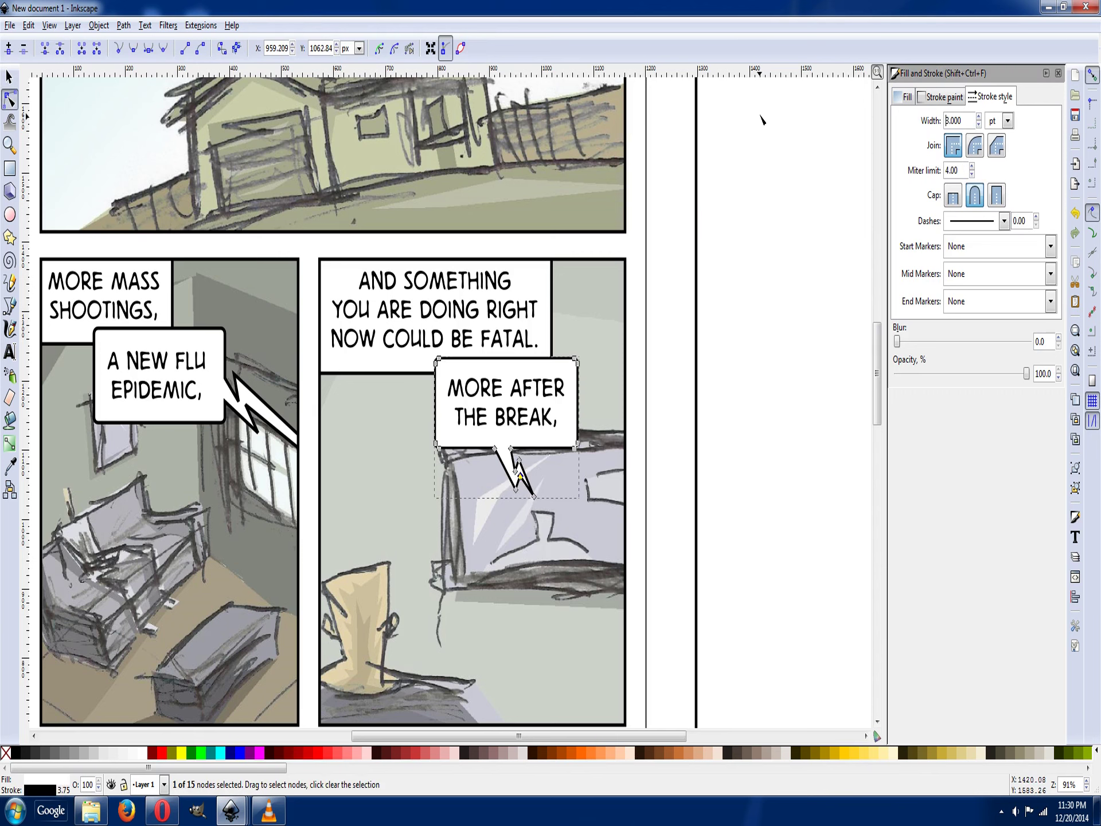
{"action": "left_click", "coordinate": [10, 77]}
{"action": "left_click", "coordinate": [416, 377]}
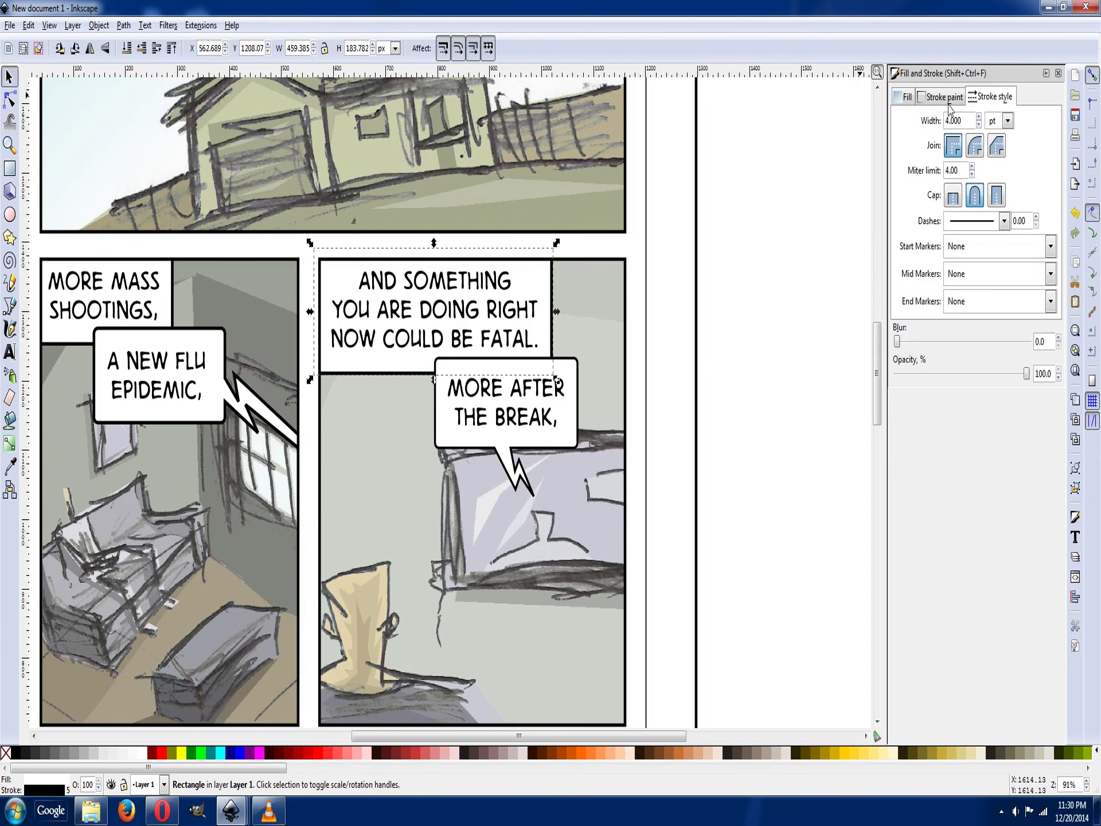
Set the caption box and A NEW FLU EPIDEMIC bubble outlines to 3 pt.
{"action": "double_click", "coordinate": [970, 121]}
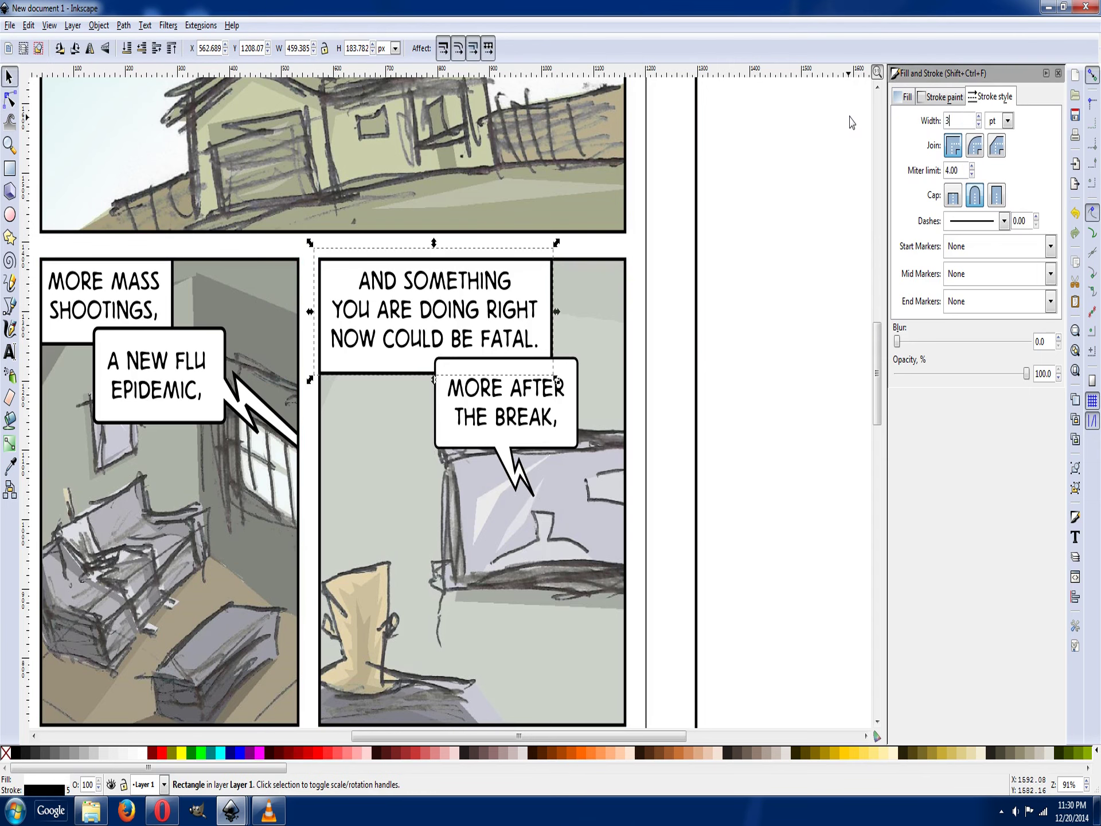
{"action": "type", "text": "3"}
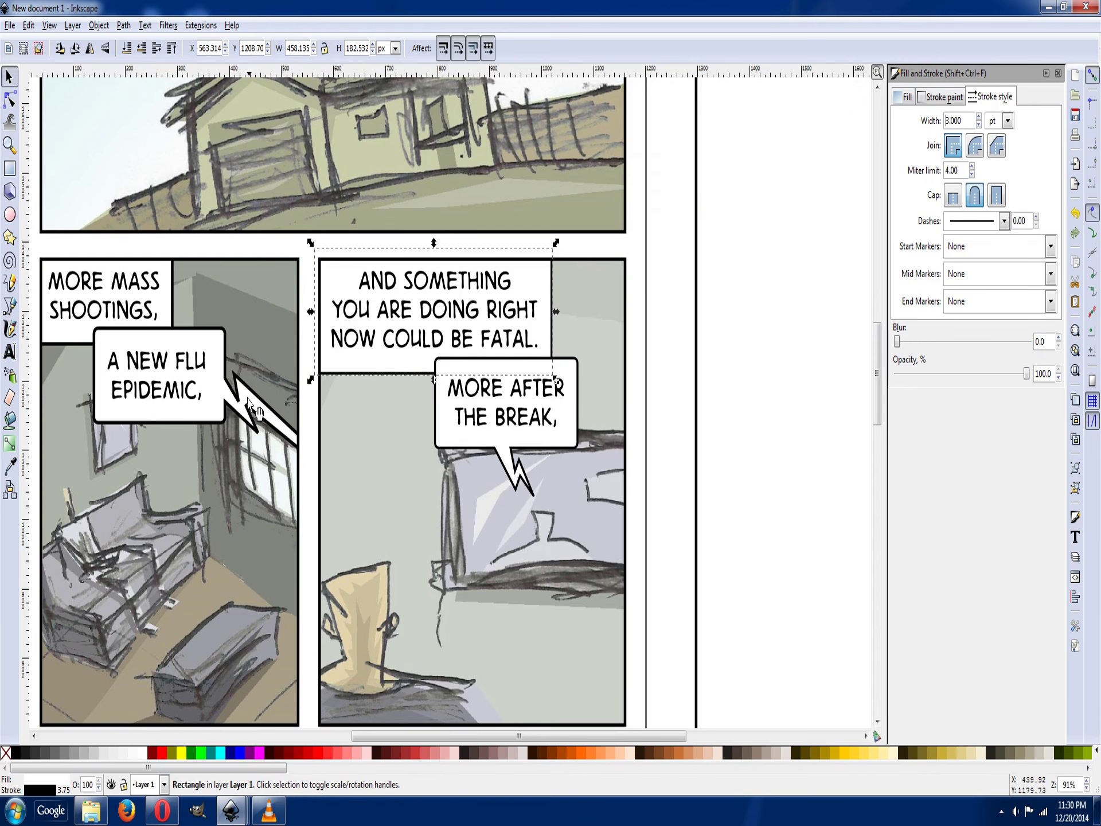
{"action": "key", "text": "Return"}
{"action": "left_click", "coordinate": [224, 421]}
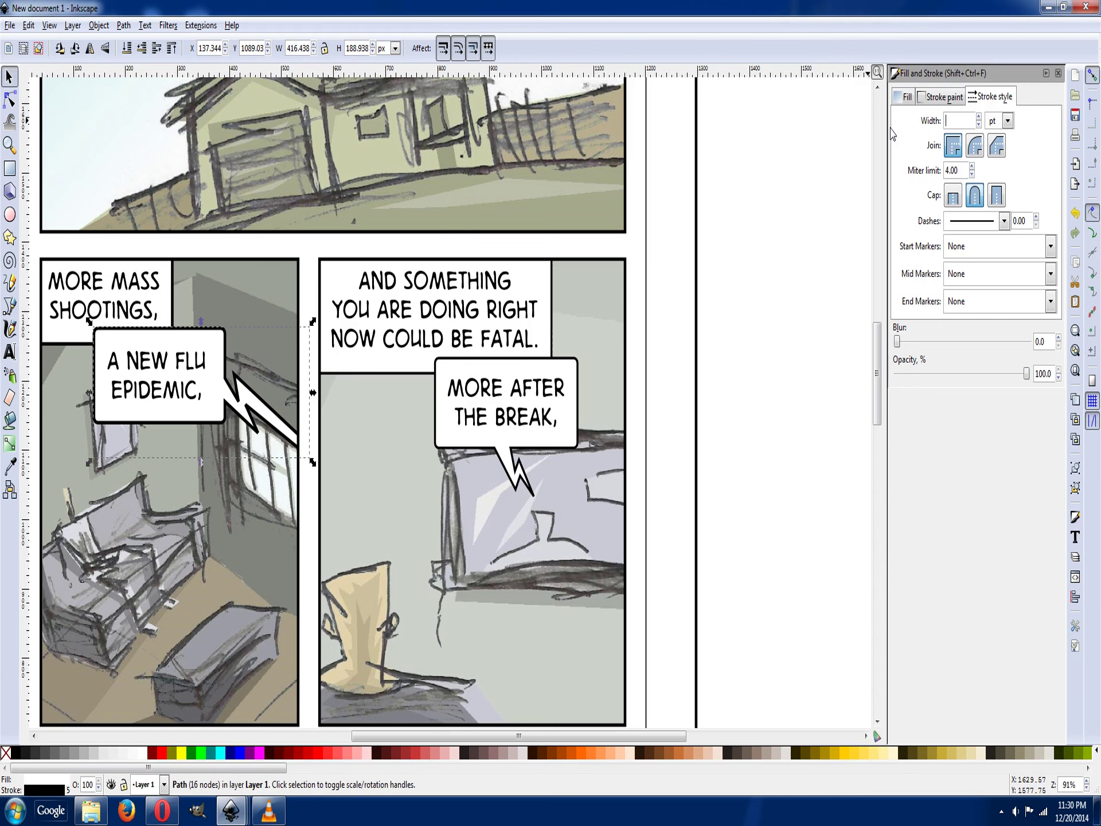
{"action": "type", "text": "3"}
{"action": "key", "text": "Return"}
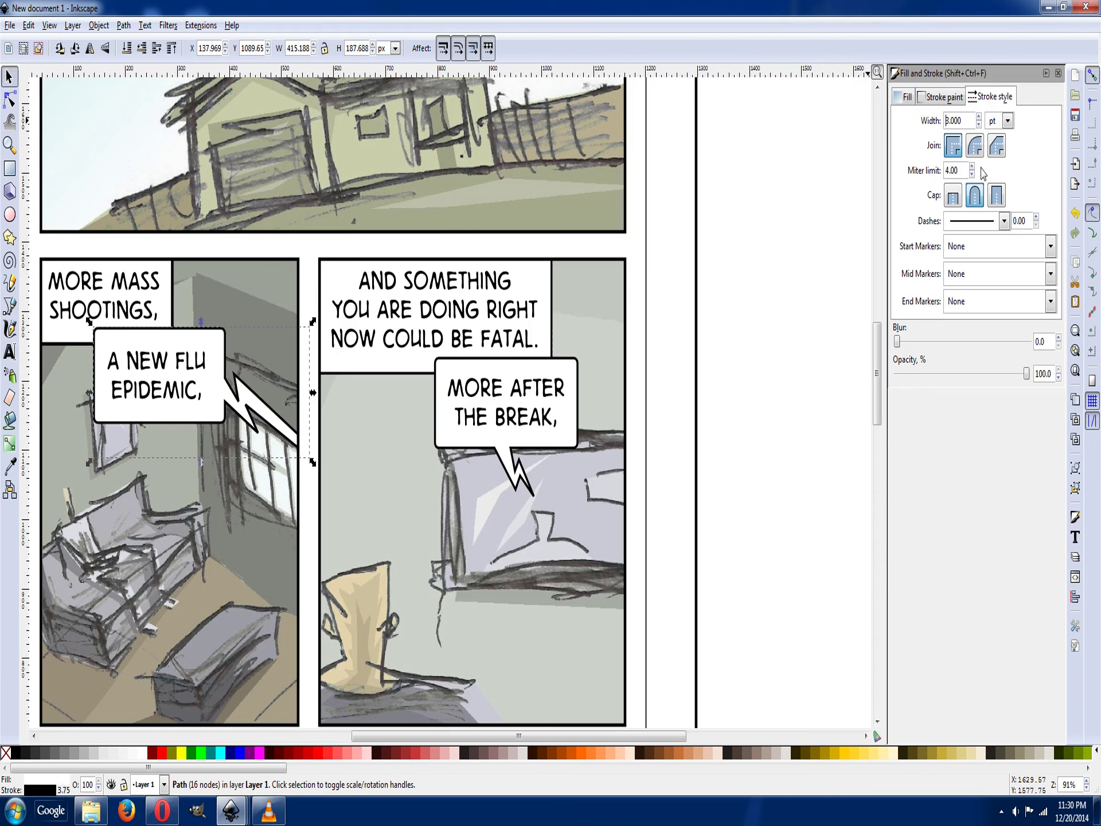
Switch the MORE AFTER THE BREAK balloon's outline from mitred to round corner joins.
{"action": "left_click", "coordinate": [528, 467]}
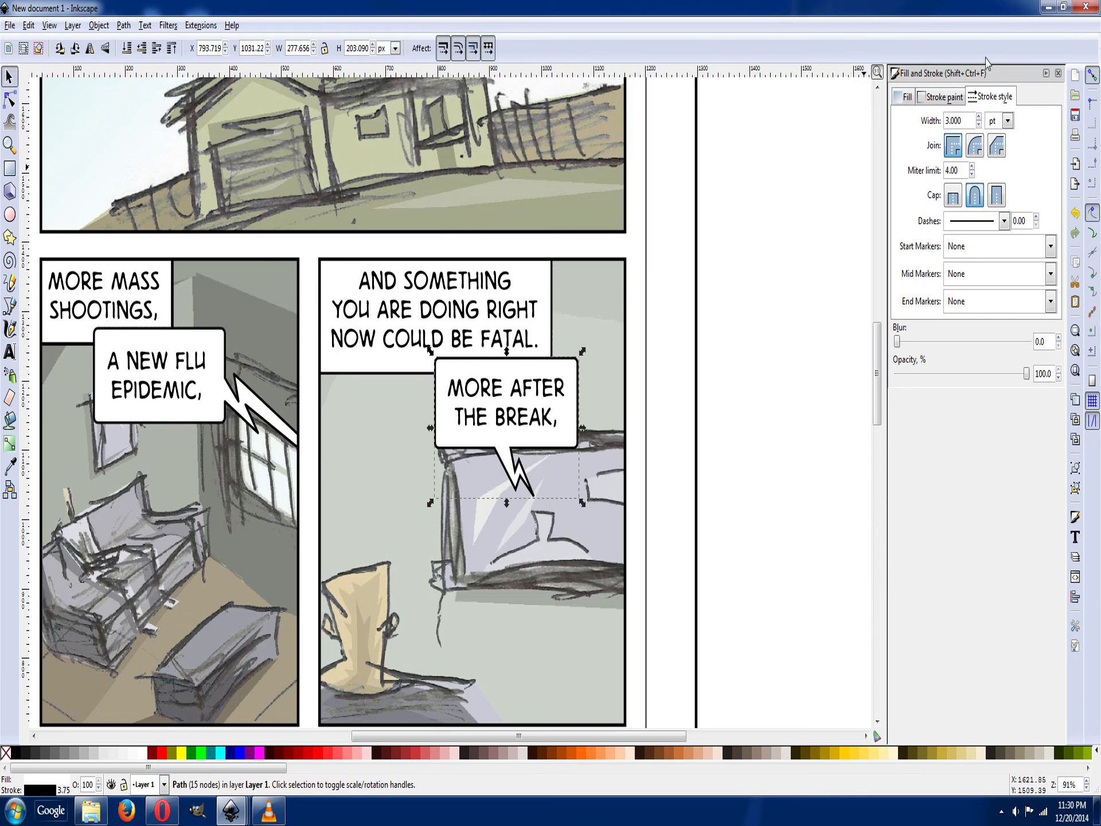
{"action": "left_click", "coordinate": [977, 150]}
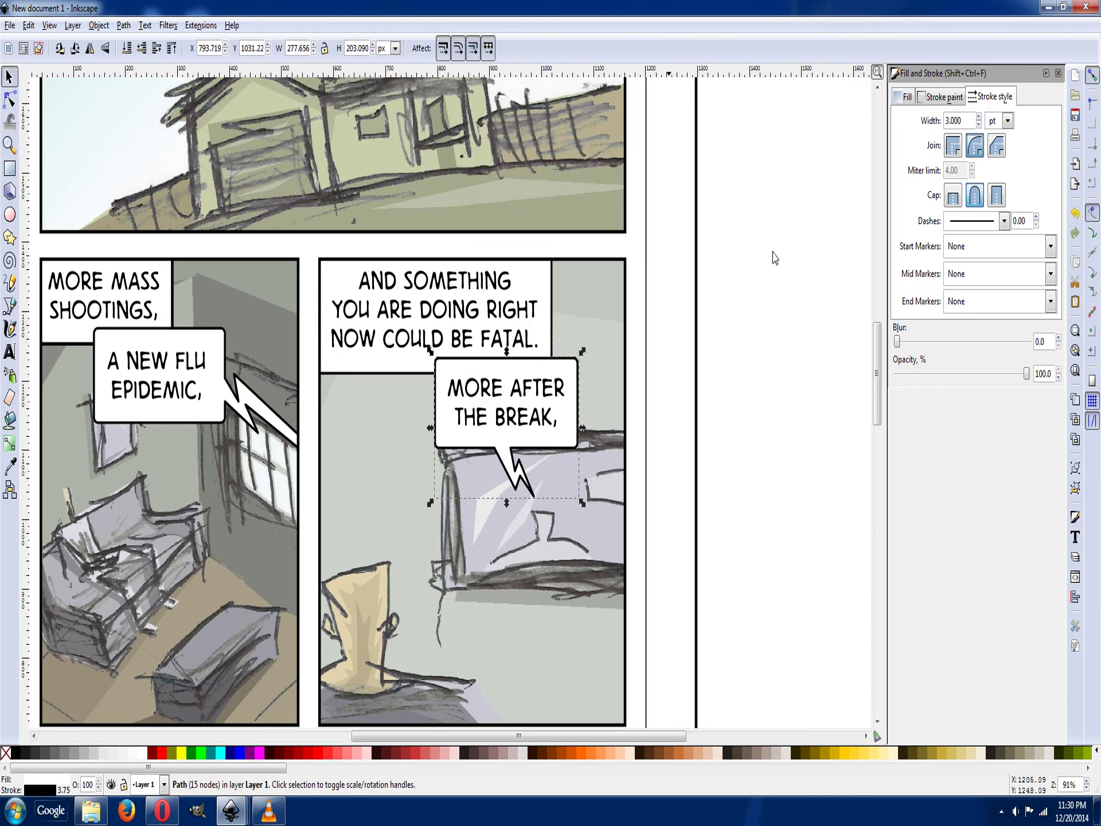
{"action": "left_click", "coordinate": [957, 148]}
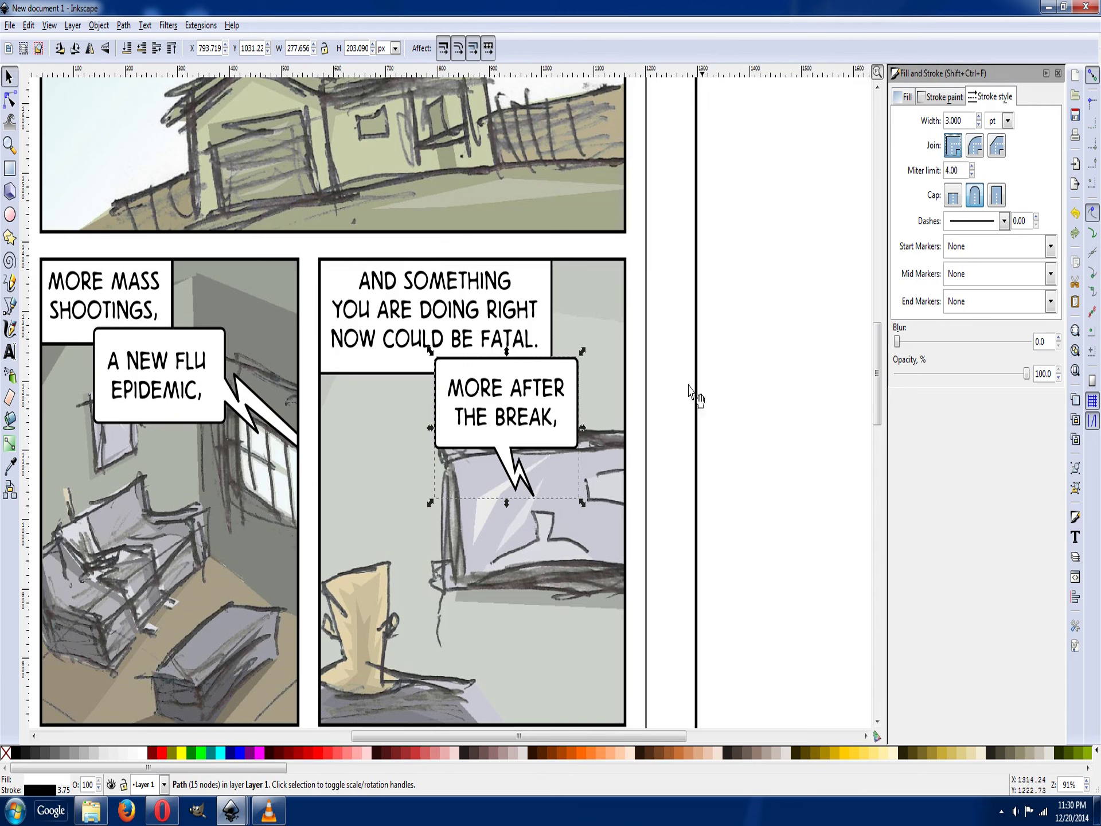
{"action": "left_click", "coordinate": [974, 146]}
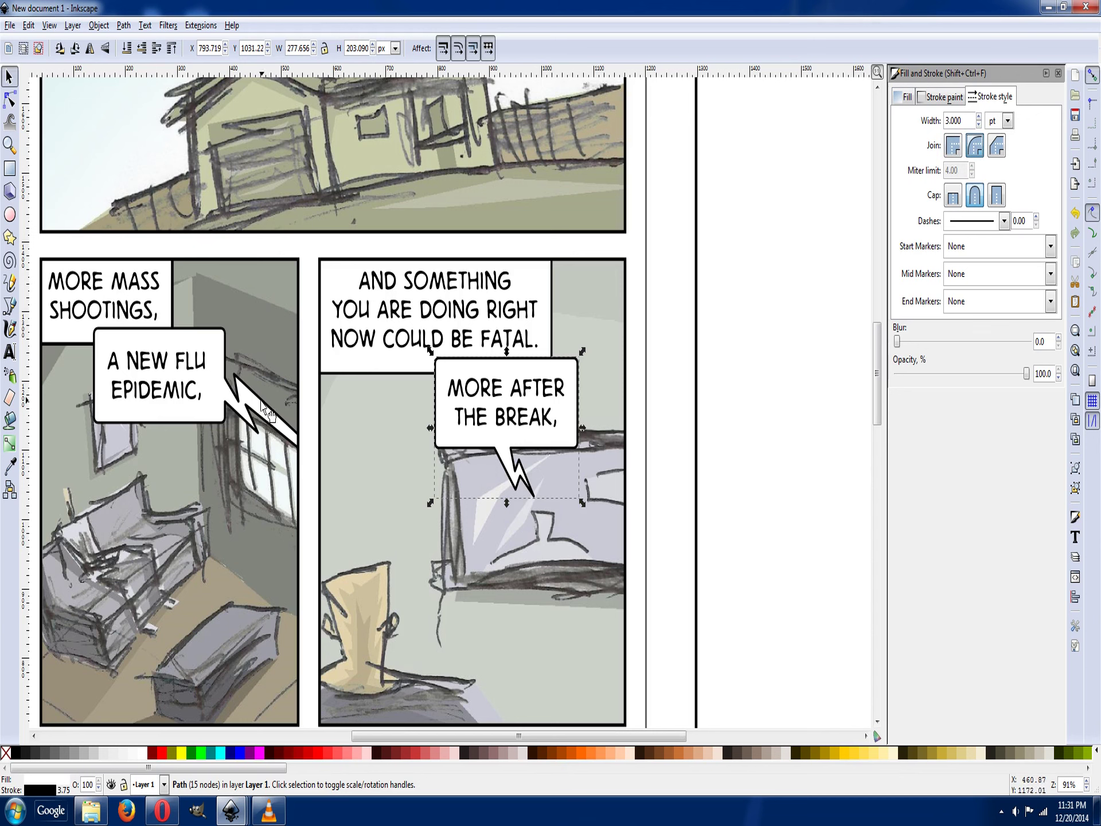
{"action": "left_click", "coordinate": [268, 413]}
{"action": "left_click", "coordinate": [10, 101]}
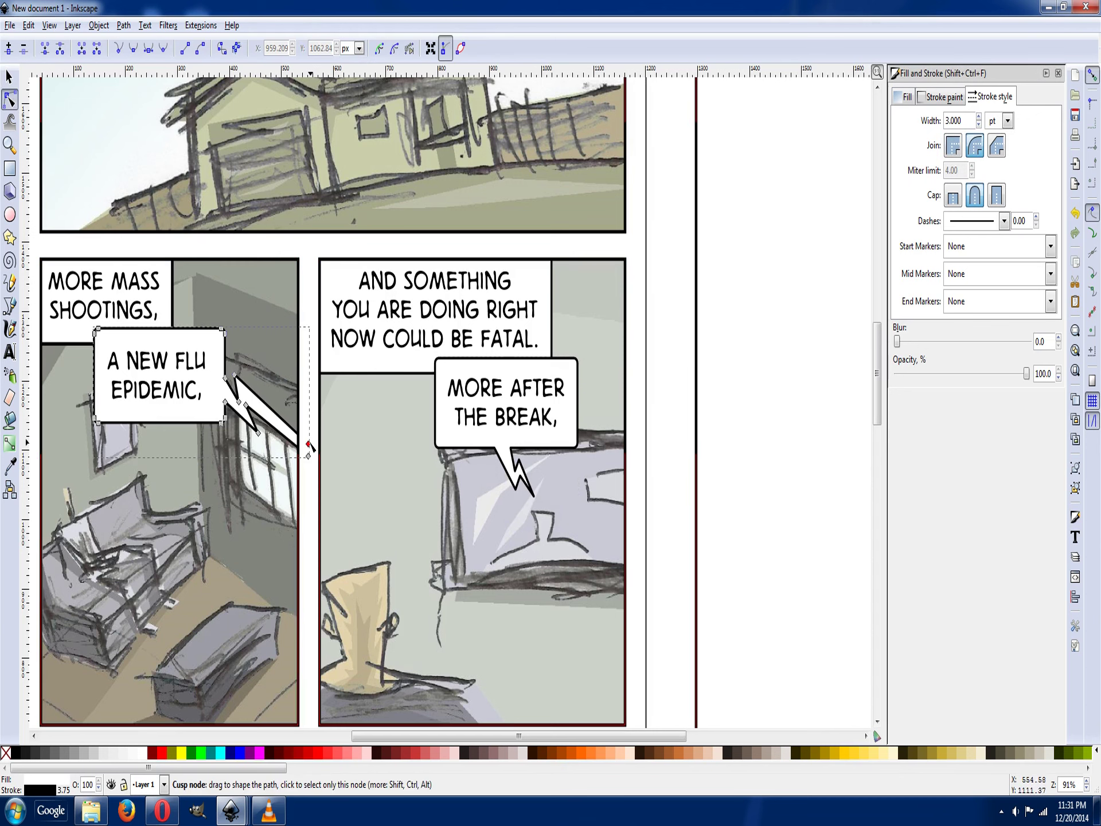
Raise the A NEW FLU EPIDEMIC tail tip about 8 px, then zoom out over the page.
{"action": "left_click_drag", "start_coordinate": [309, 451], "coordinate": [308, 447]}
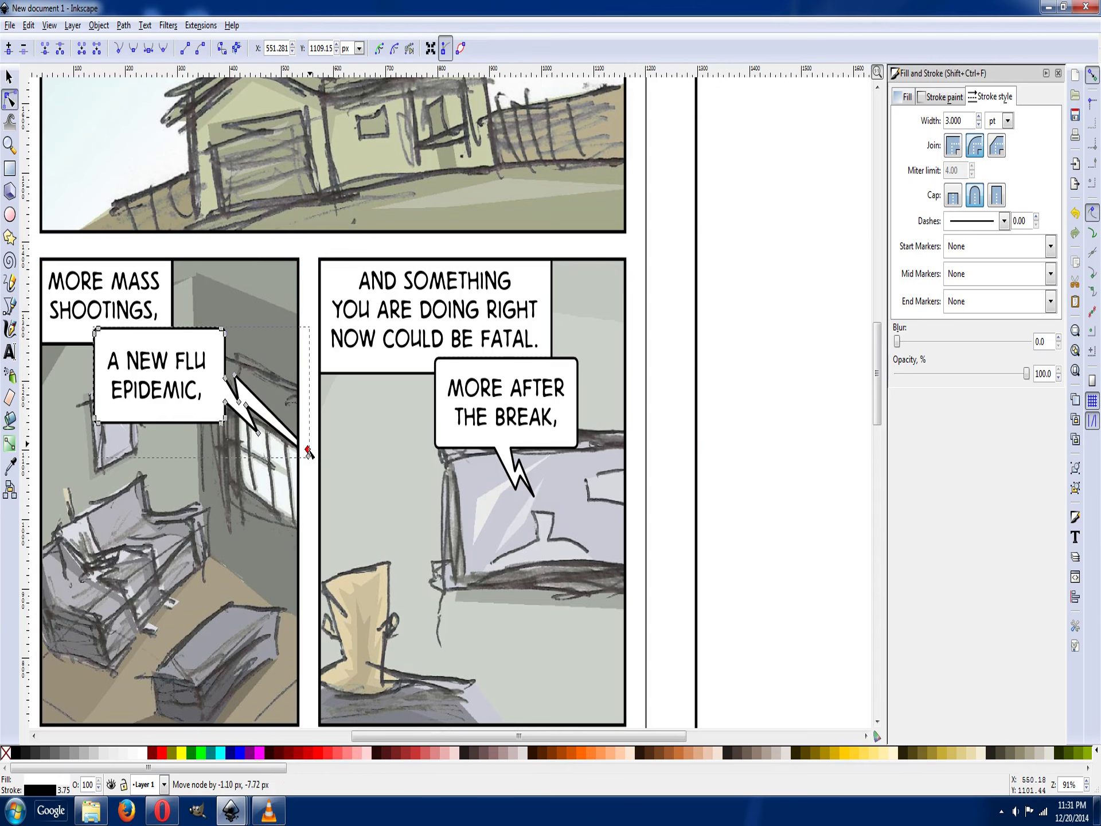
{"action": "left_click", "coordinate": [307, 514]}
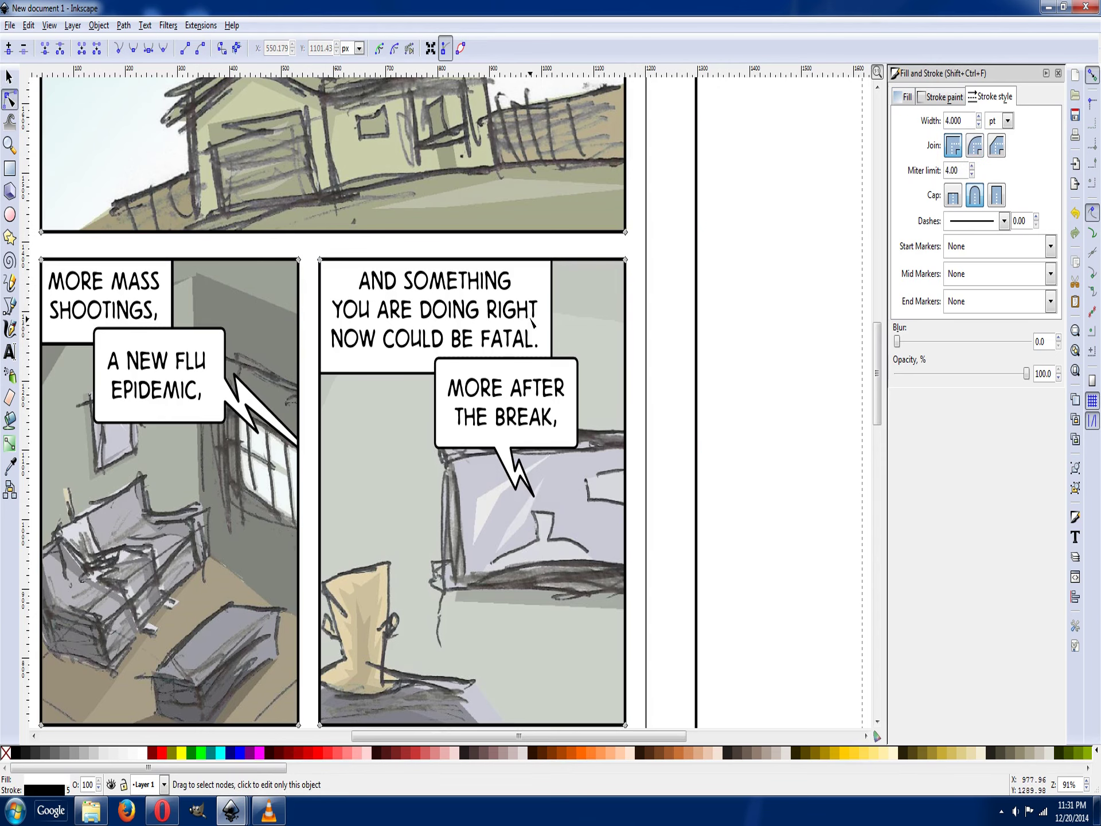
{"action": "key", "text": "minus"}
{"action": "key", "text": "minus"}
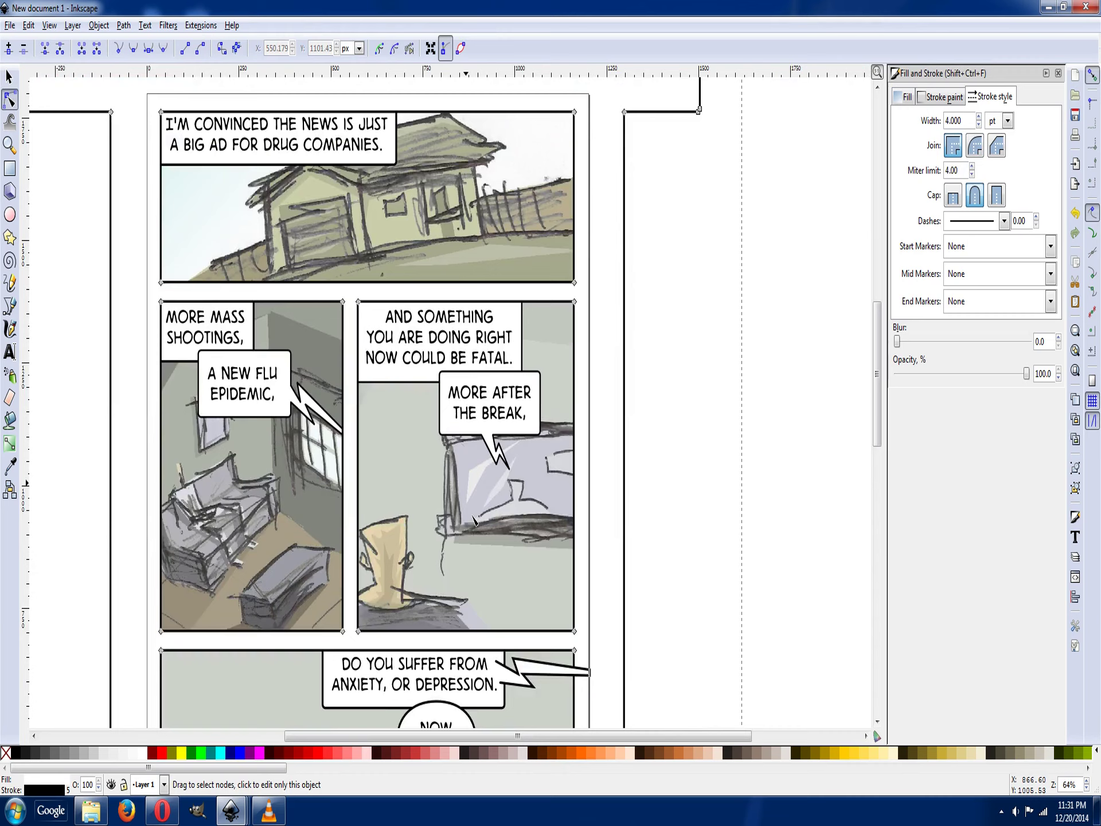
{"action": "scroll", "coordinate": [422, 456], "scroll_direction": "down", "scroll_amount": 3}
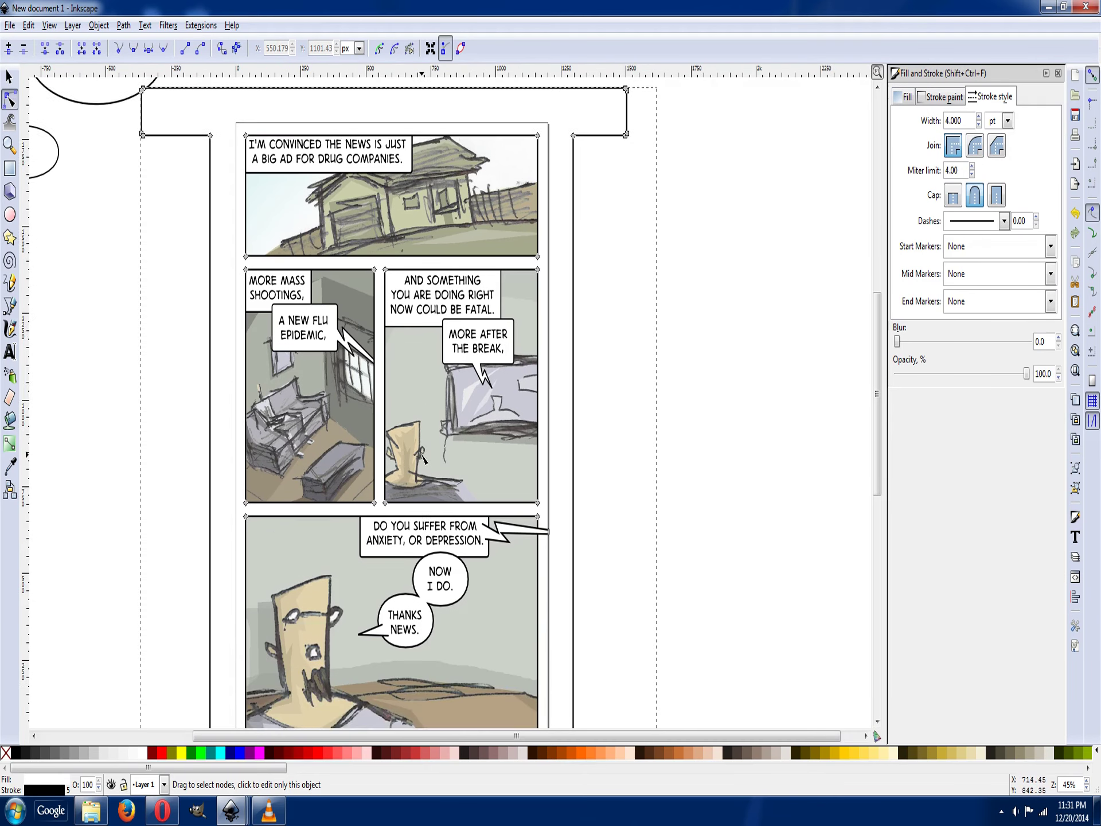
{"action": "scroll", "coordinate": [423, 457], "scroll_direction": "down", "scroll_amount": 3}
{"action": "left_click", "coordinate": [518, 469]}
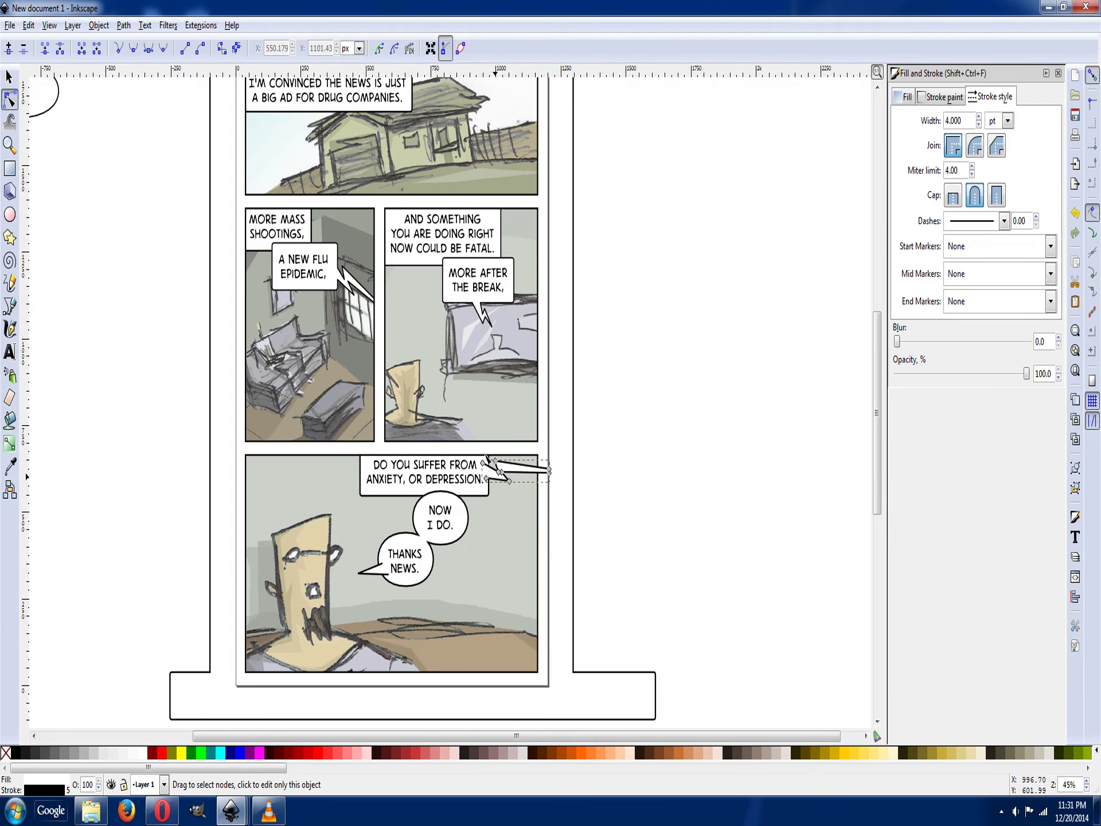
Union the DEPRESSION caption box with its zigzag tail into one 16-node path.
{"action": "key", "text": "s"}
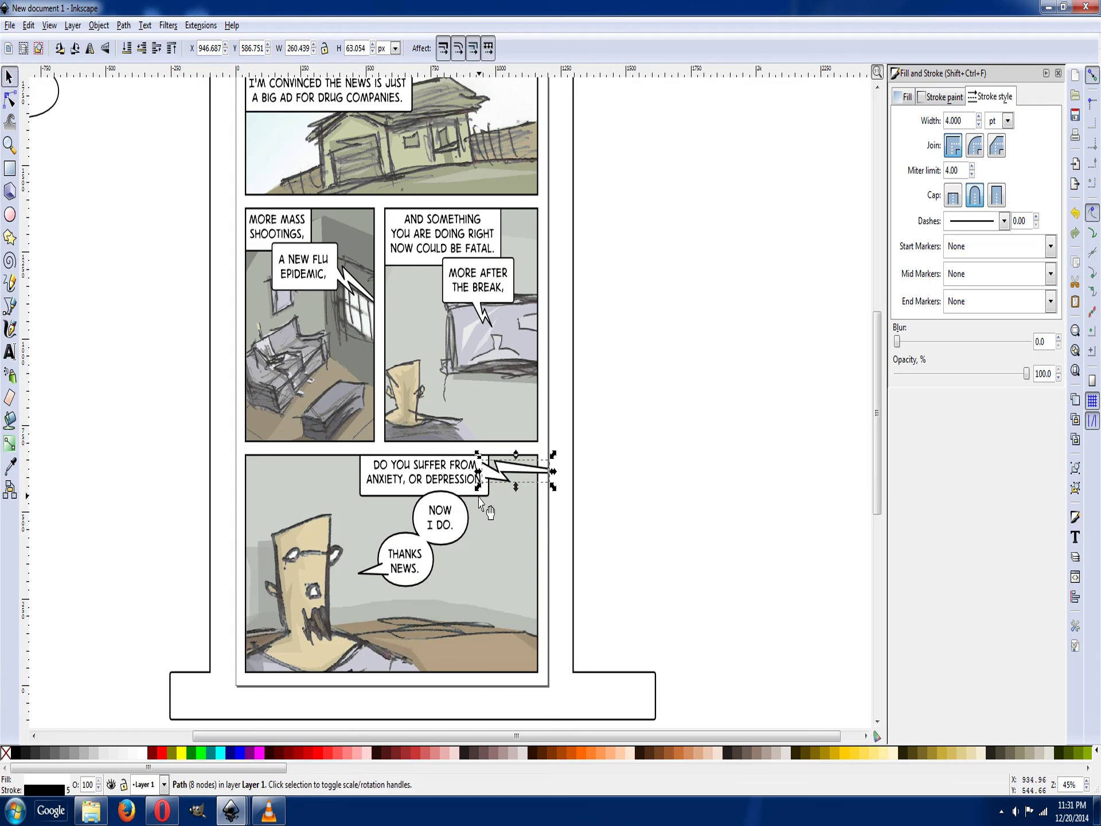
{"action": "key", "text": "shift"}
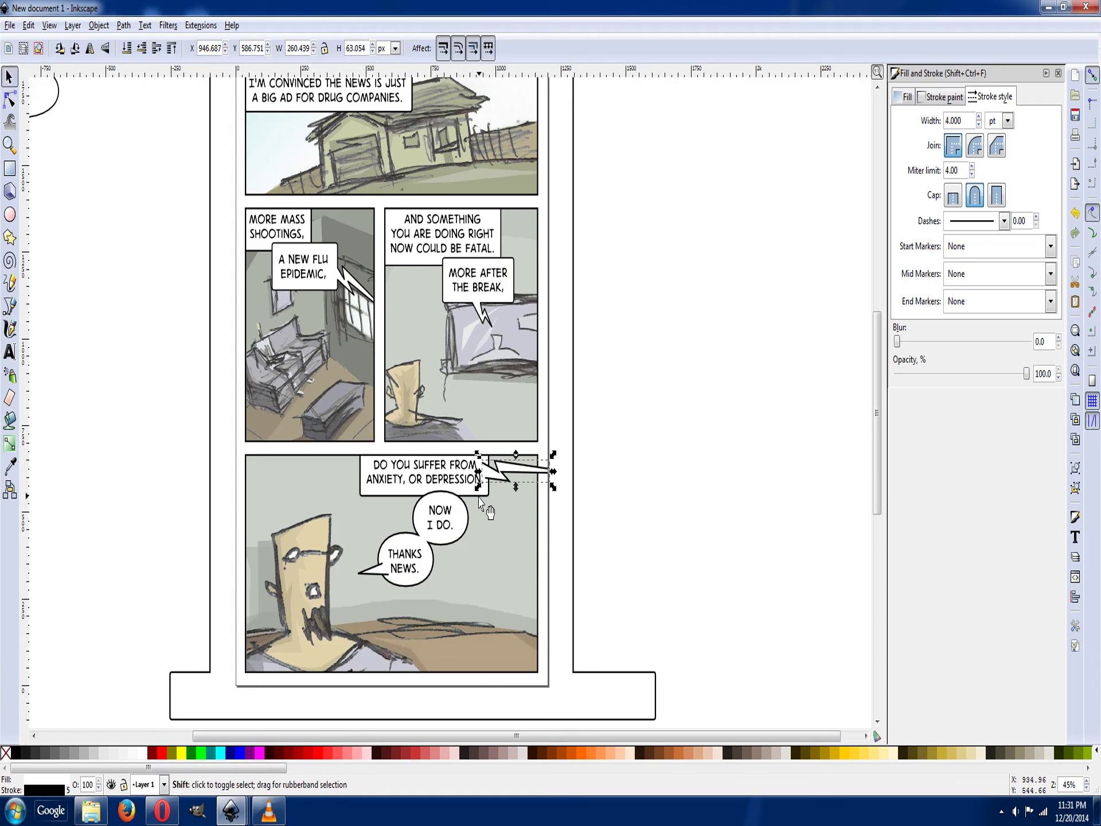
{"action": "left_click", "coordinate": [480, 492], "text": "shift"}
{"action": "left_click", "coordinate": [124, 25]}
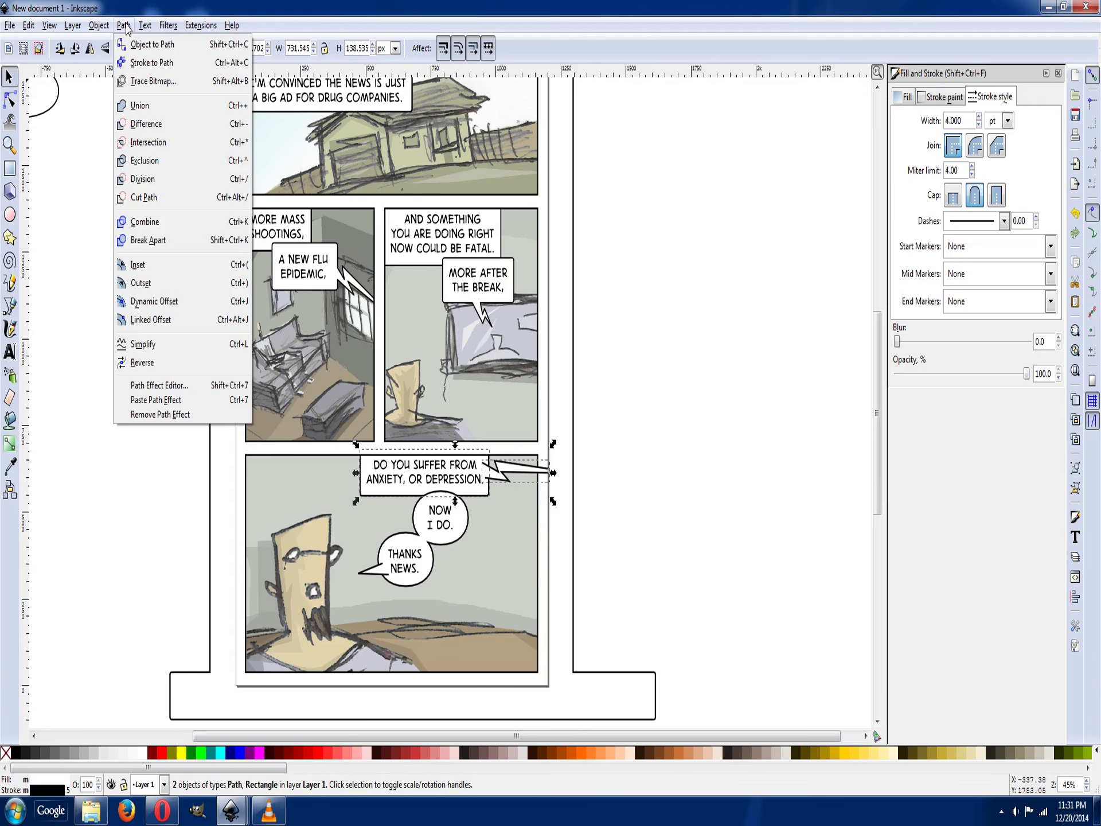
{"action": "left_click", "coordinate": [137, 105]}
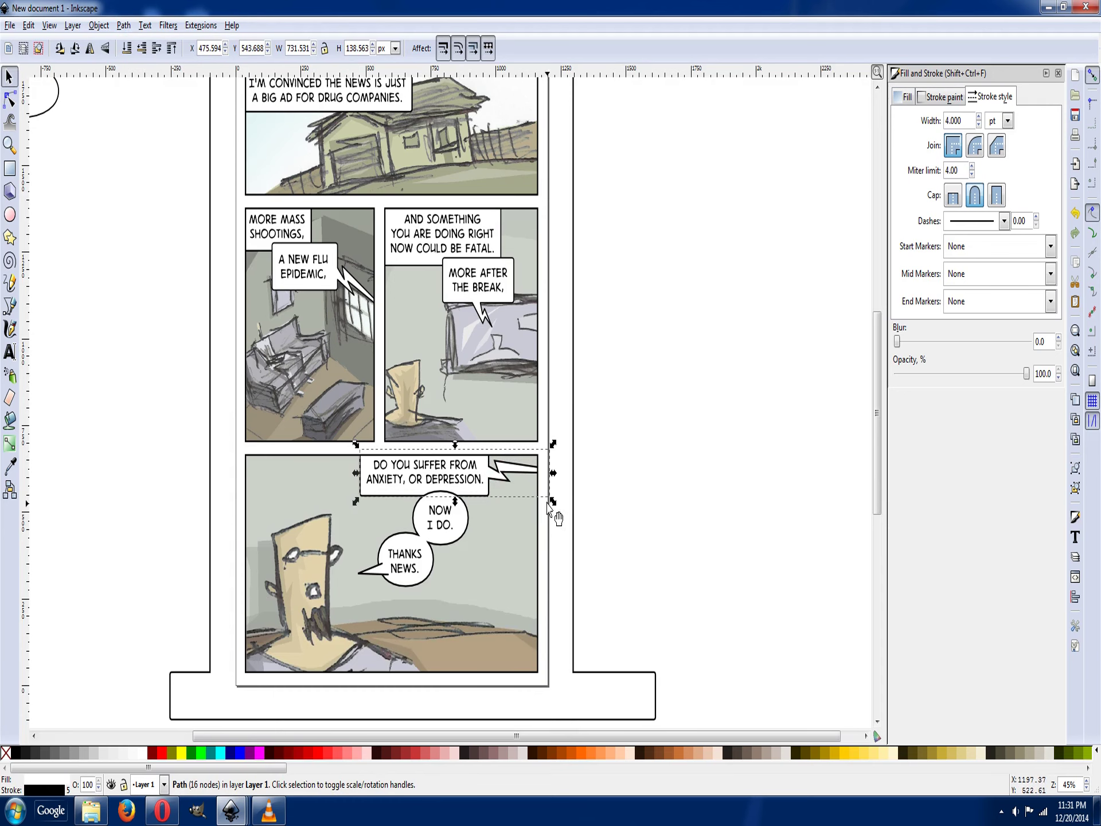
{"action": "left_click", "coordinate": [9, 144]}
{"action": "left_click_drag", "start_coordinate": [484, 434], "coordinate": [539, 523]}
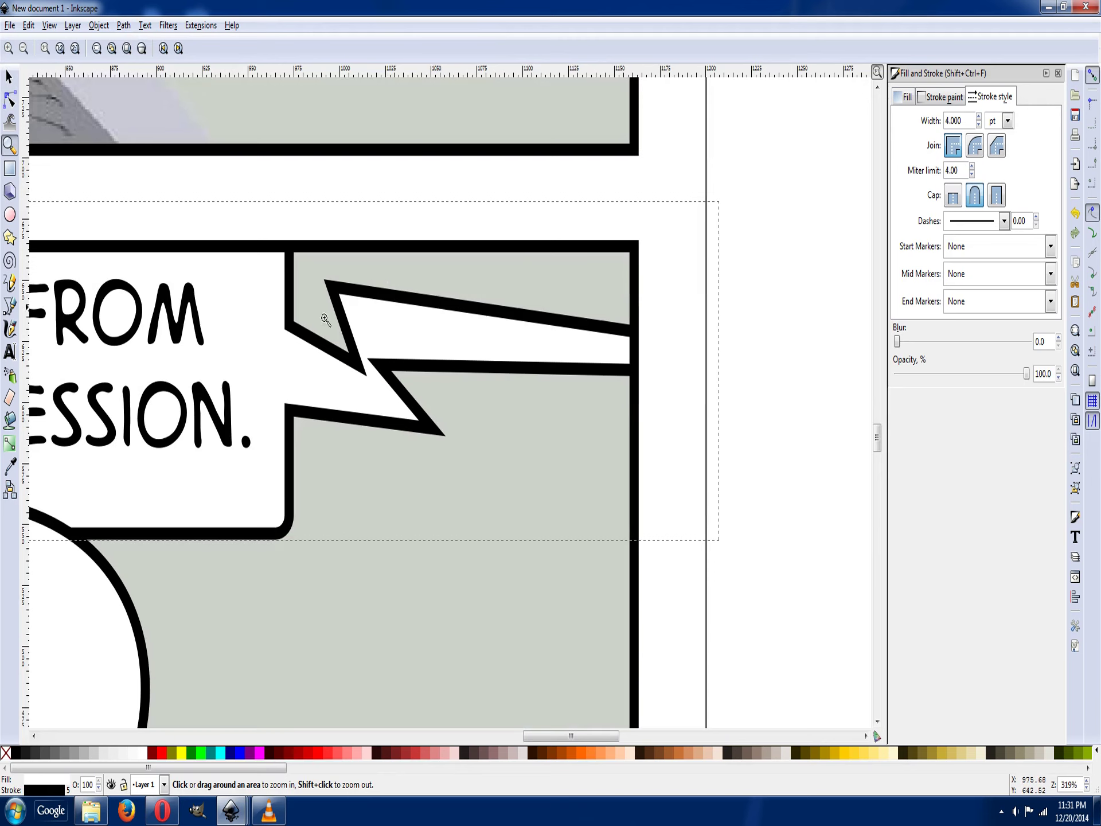
Give the merged anxiety-or-depression caption outline round corner joins.
{"action": "key", "text": "minus"}
{"action": "key", "text": "minus"}
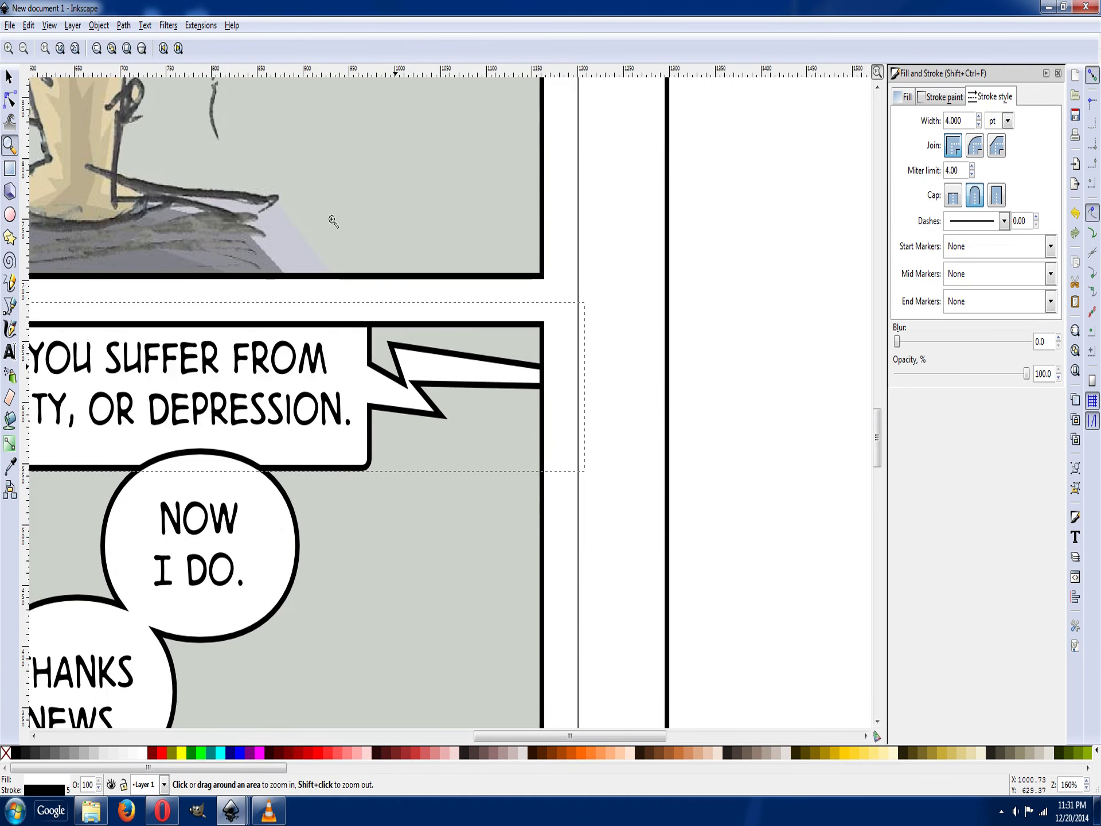
{"action": "left_click", "coordinate": [10, 100]}
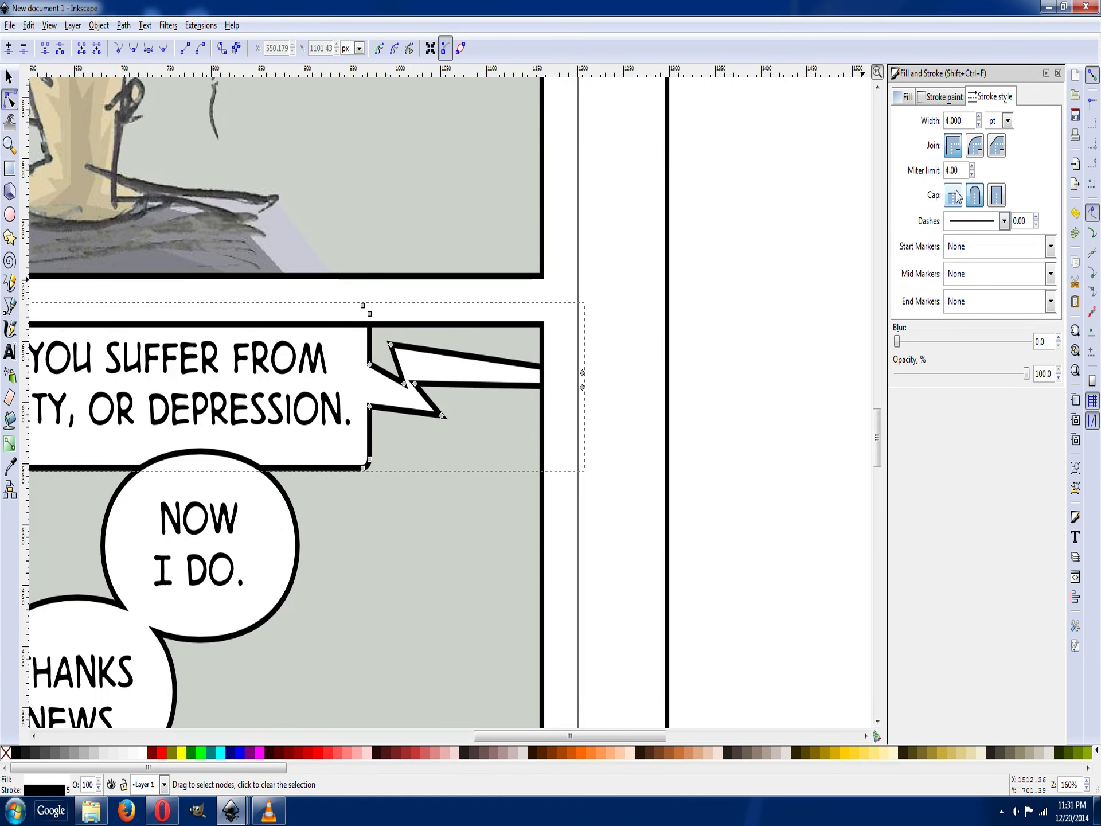
{"action": "left_click", "coordinate": [977, 197]}
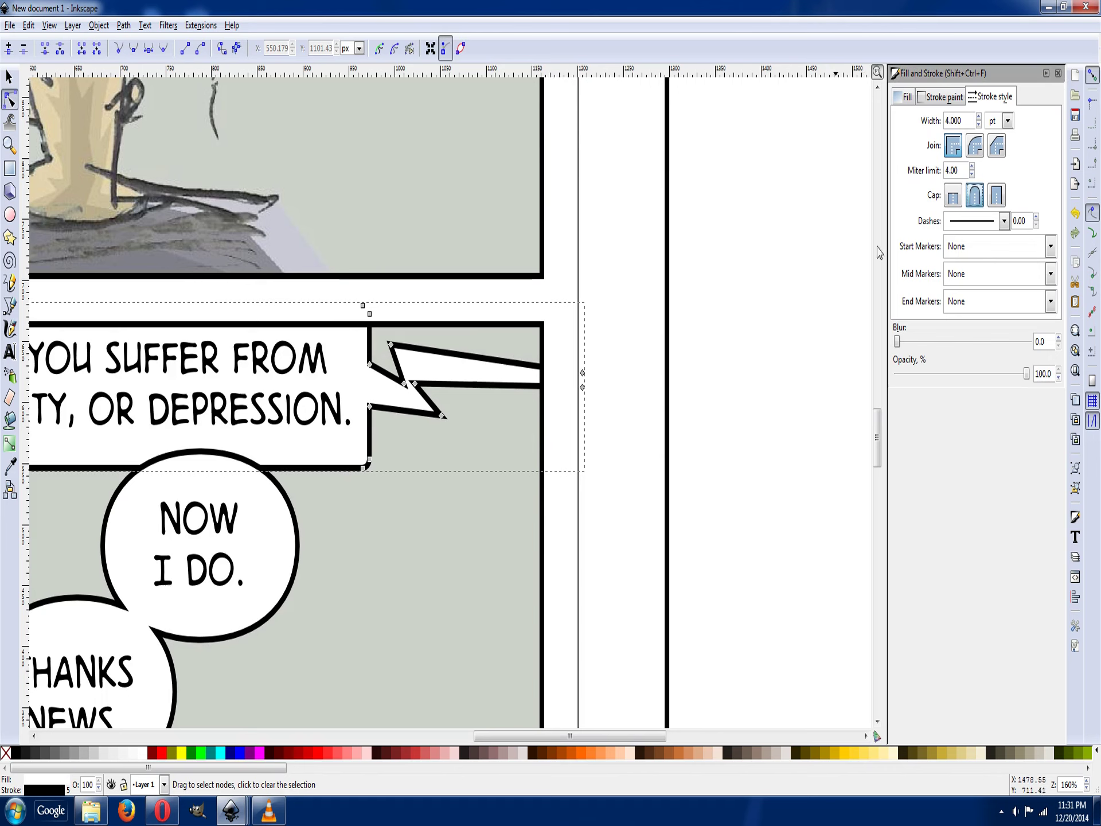
{"action": "left_click", "coordinate": [980, 146]}
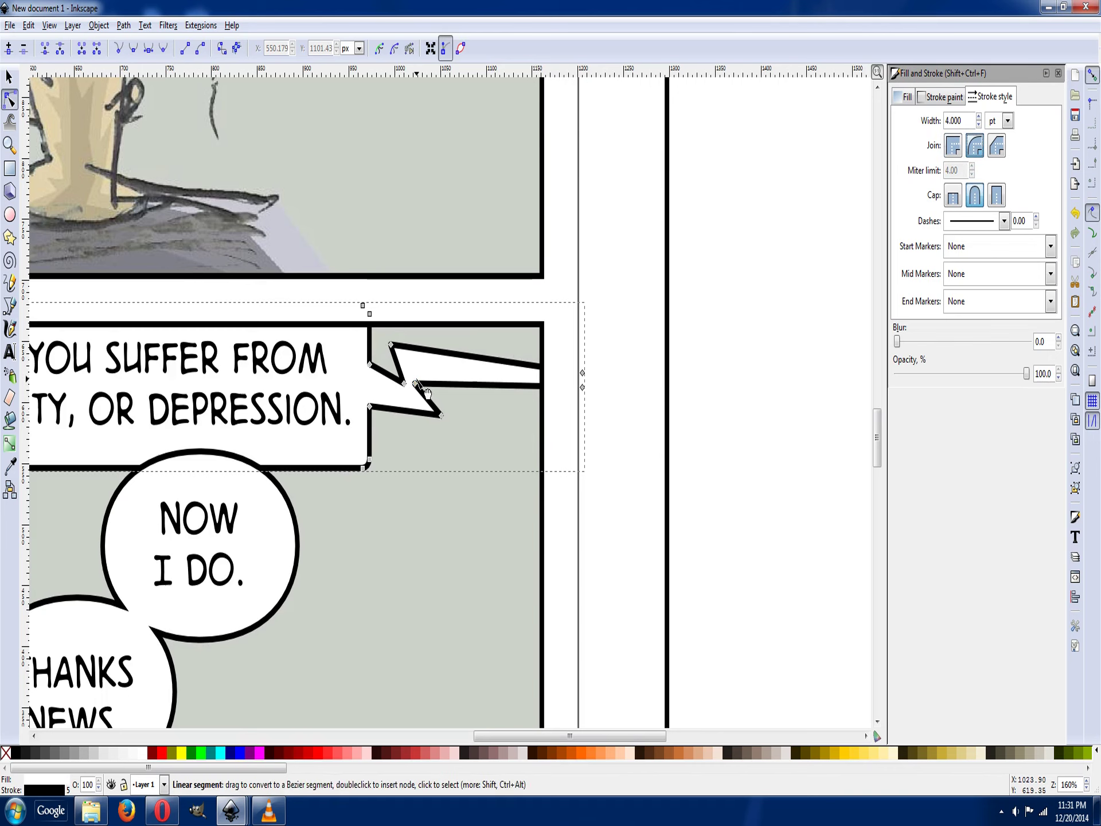
Reshape the tail's zigzag by moving its nodes, raising the junction node about 5 px.
{"action": "left_click_drag", "start_coordinate": [415, 383], "coordinate": [425, 382]}
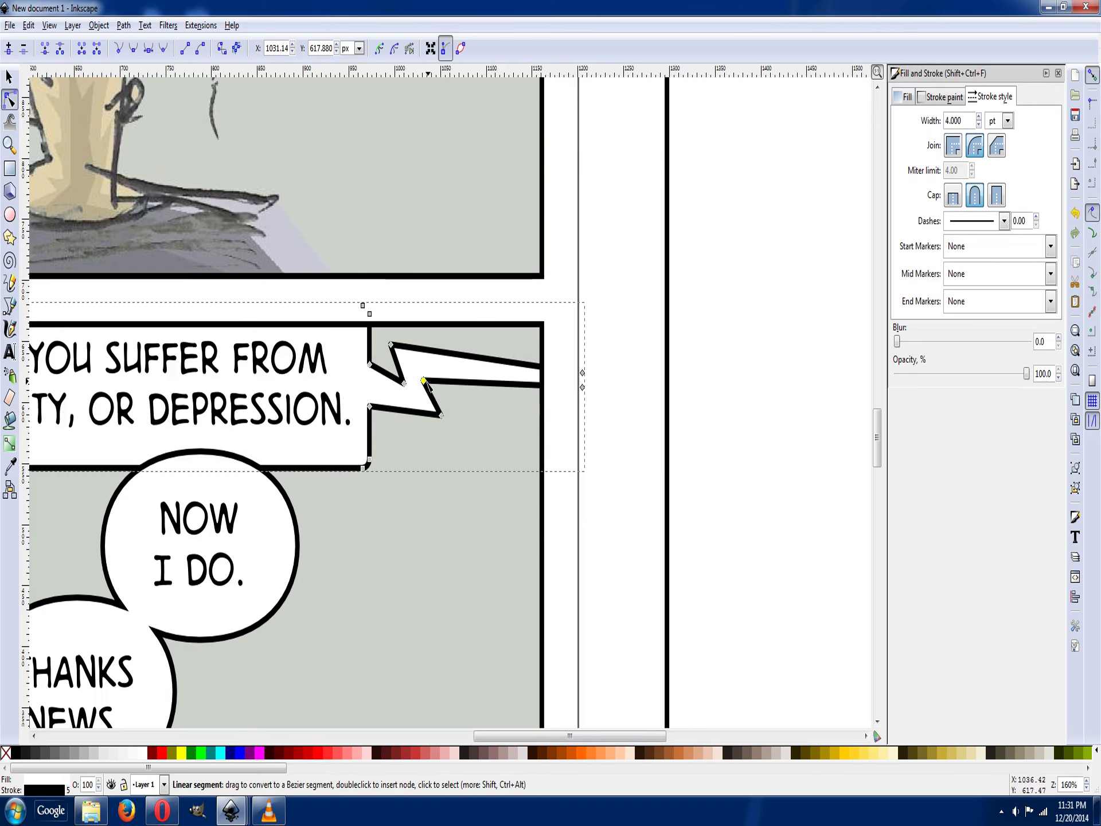
{"action": "left_click_drag", "start_coordinate": [425, 383], "coordinate": [429, 381]}
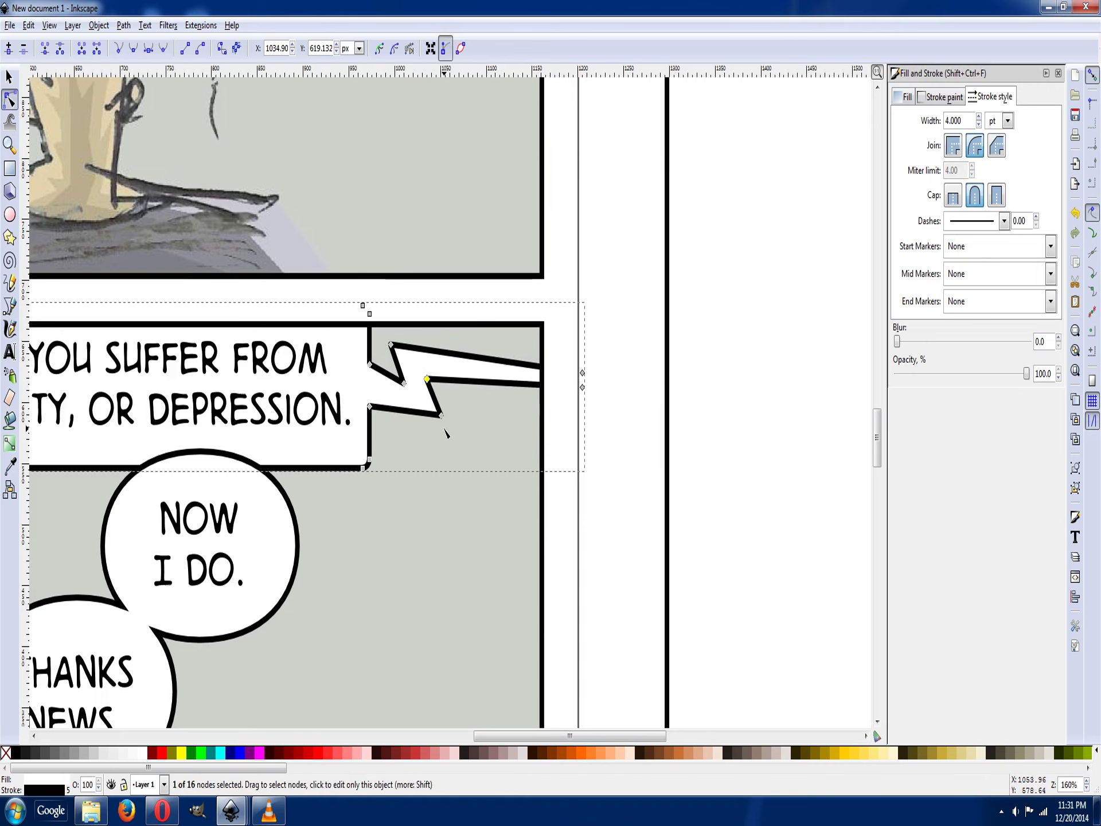
{"action": "left_click", "coordinate": [412, 411]}
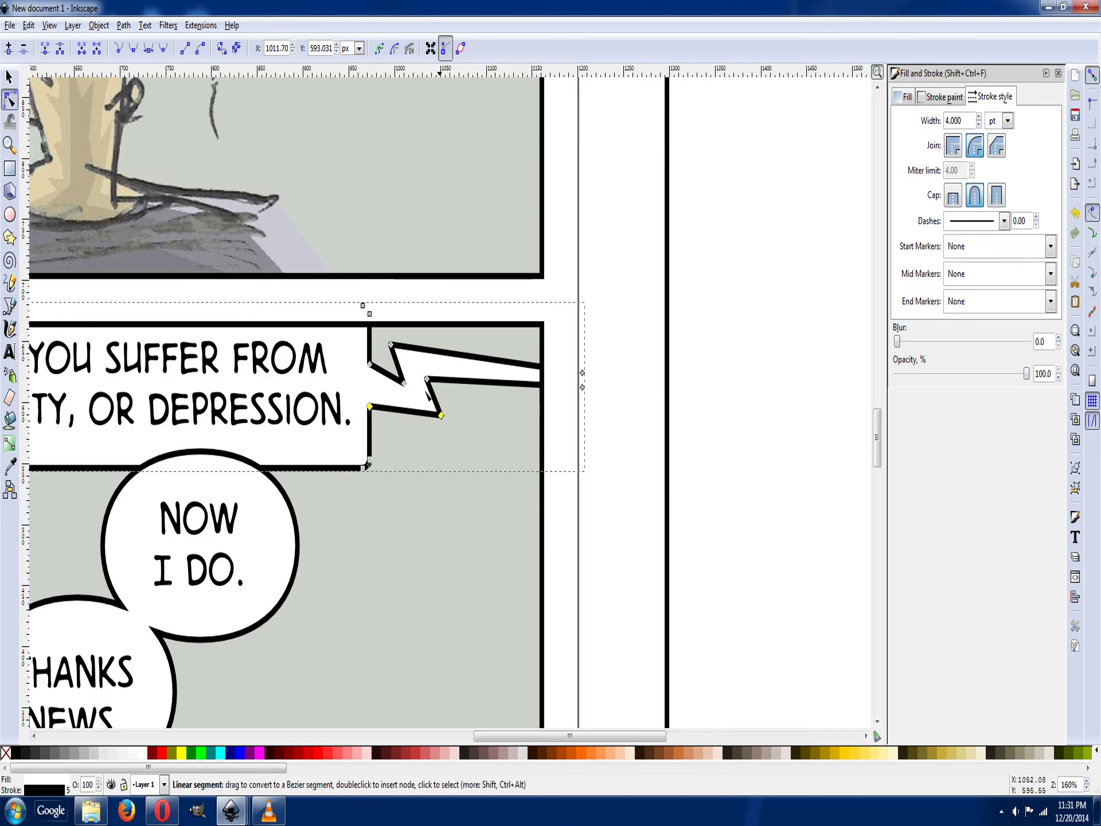
{"action": "left_click_drag", "start_coordinate": [369, 365], "coordinate": [369, 370]}
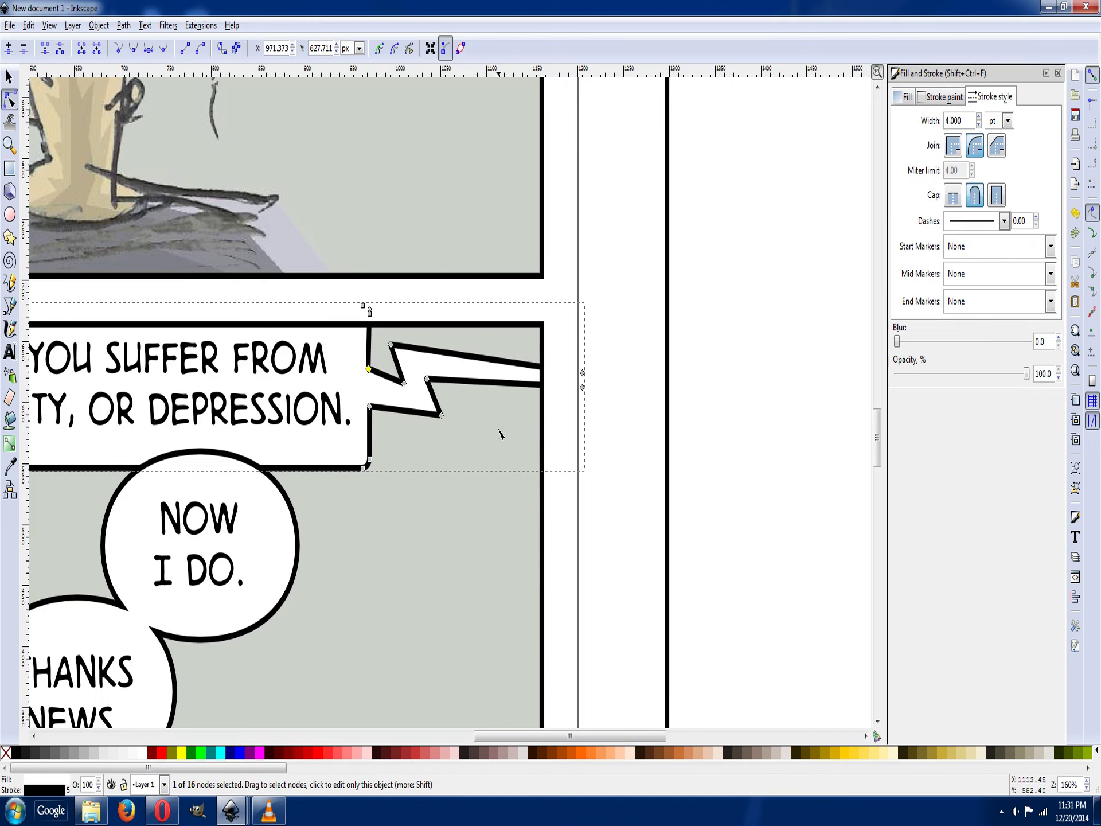
{"action": "key", "text": "minus"}
{"action": "key", "text": "minus"}
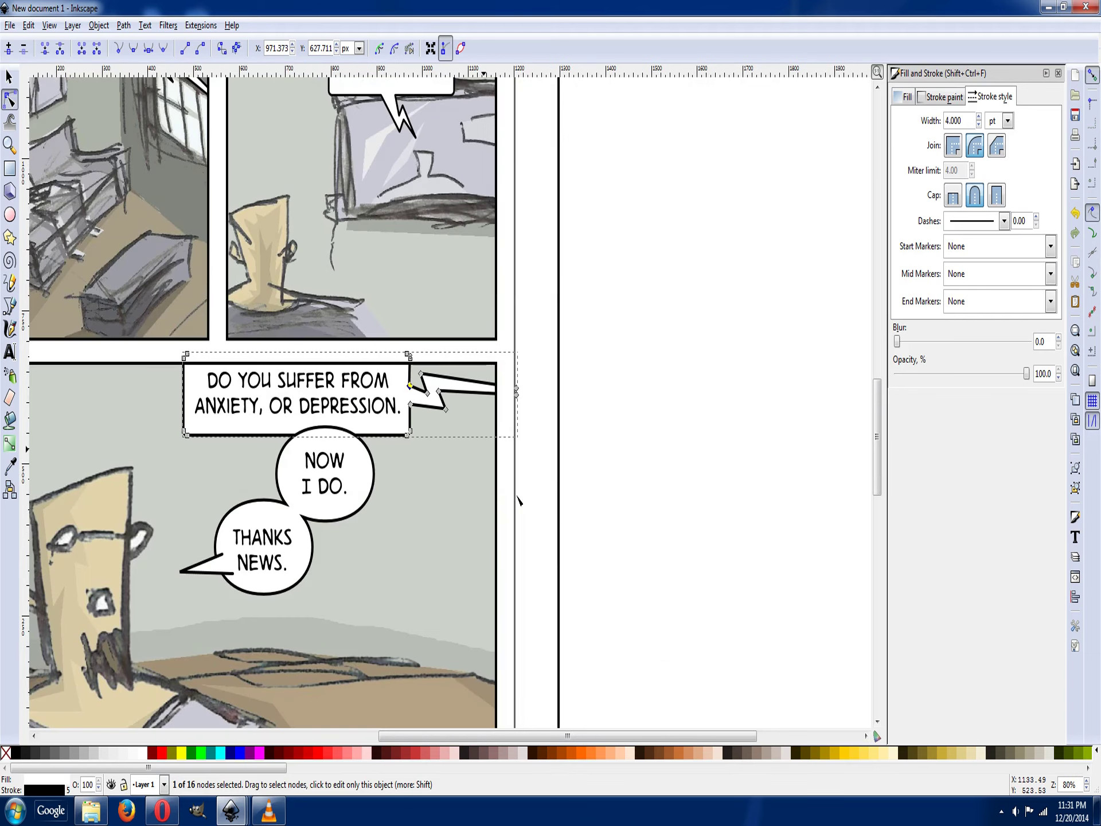
{"action": "left_click", "coordinate": [10, 77]}
Union the THANKS NEWS tail with its balloon into a 13-node path with round joins.
{"action": "left_click", "coordinate": [207, 567]}
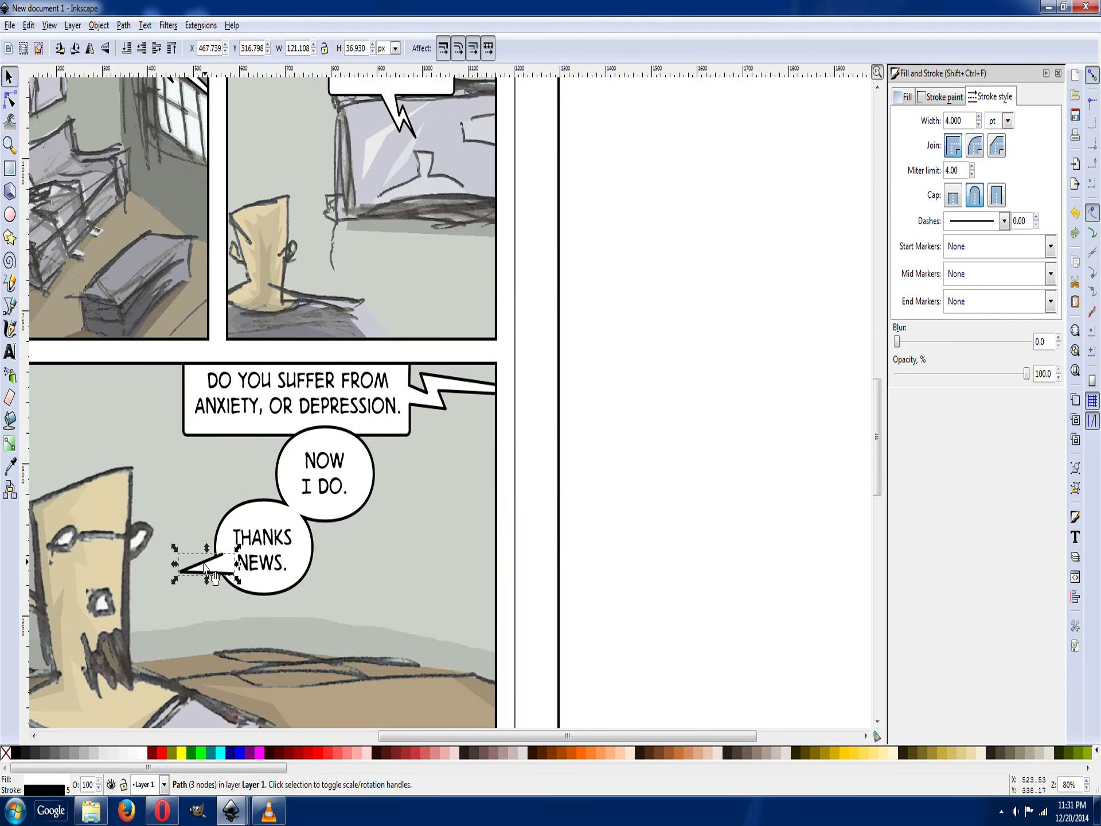
{"action": "left_click", "coordinate": [285, 599], "text": "shift"}
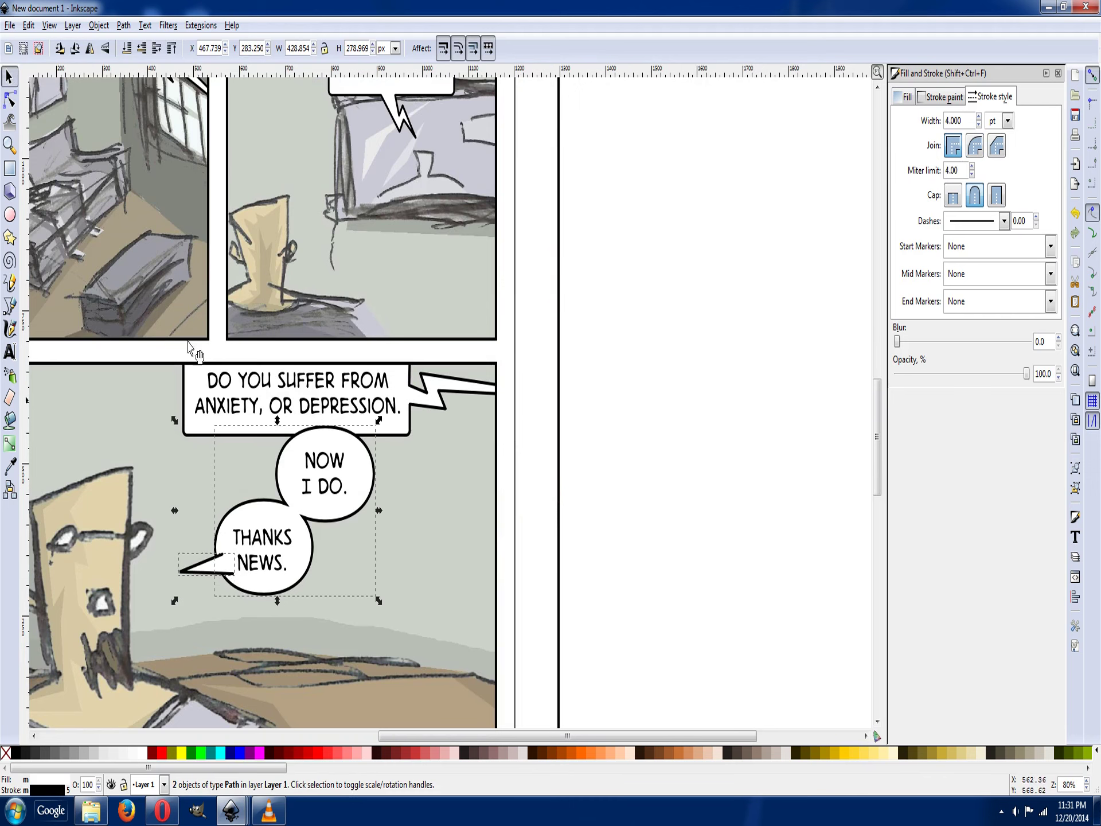
{"action": "left_click", "coordinate": [97, 28]}
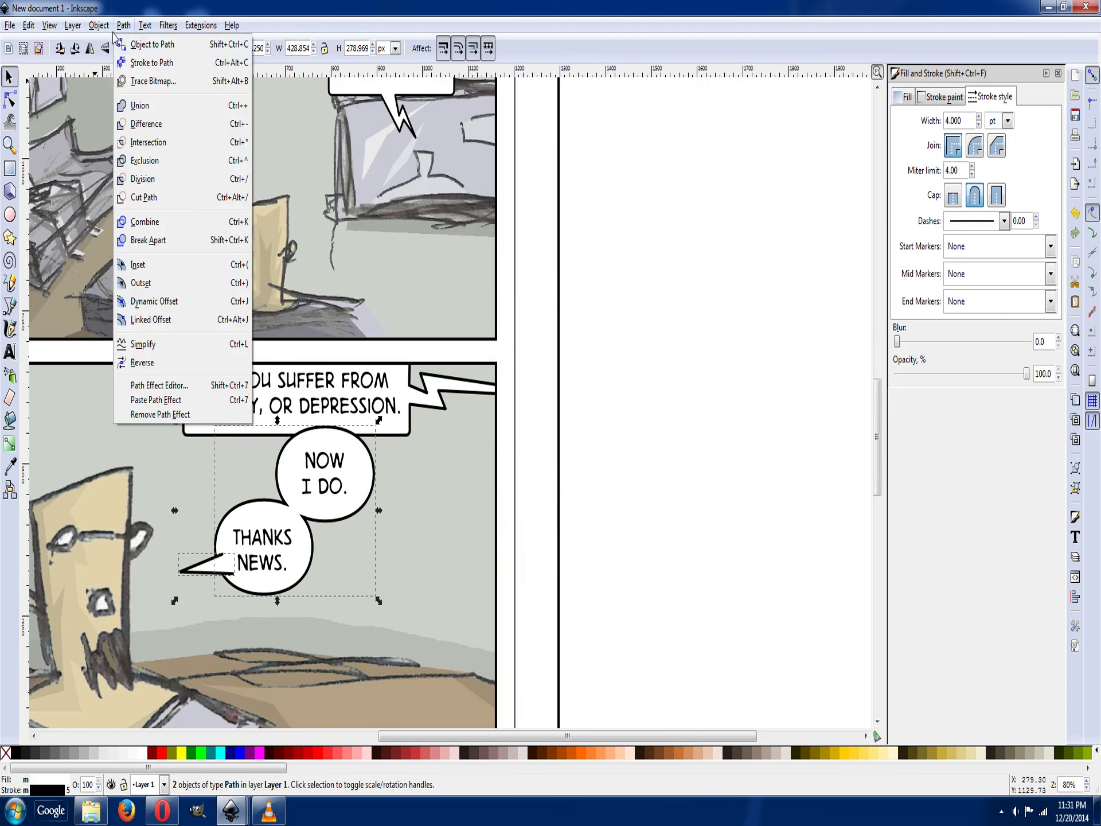
{"action": "mouse_move", "coordinate": [127, 24]}
{"action": "left_click", "coordinate": [140, 105]}
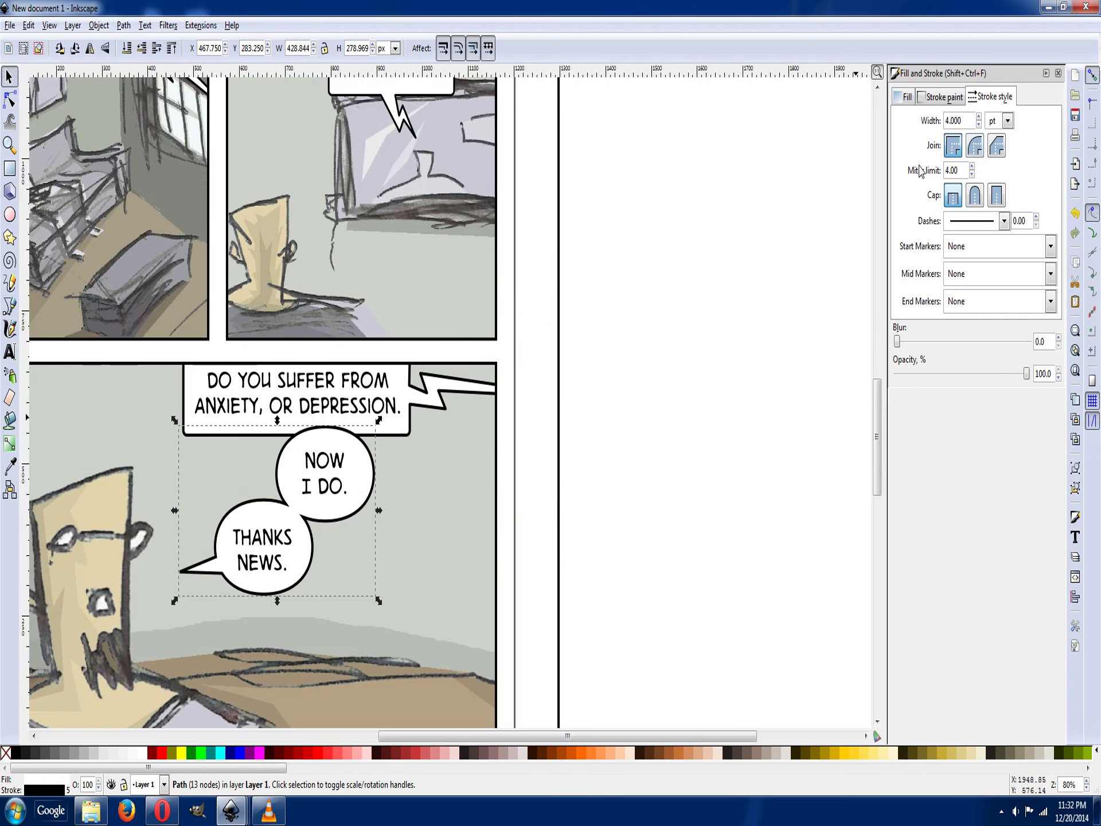
{"action": "left_click", "coordinate": [974, 145]}
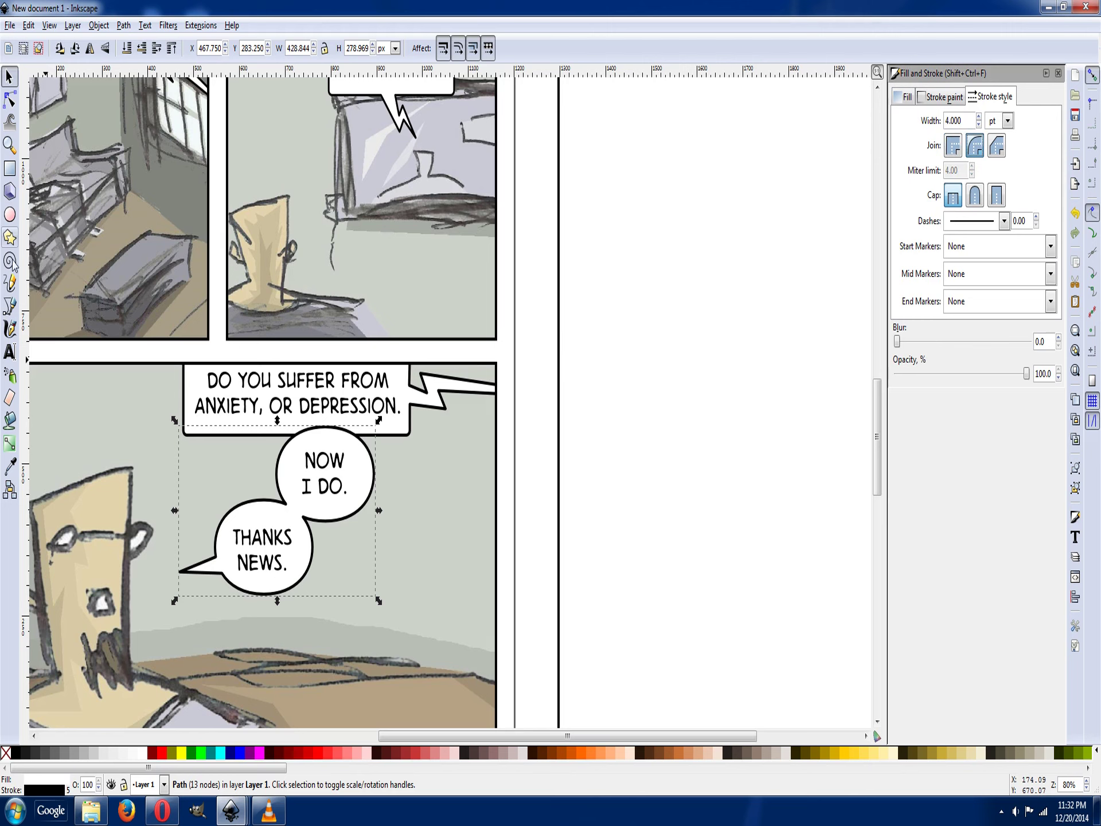
{"action": "left_click", "coordinate": [10, 306]}
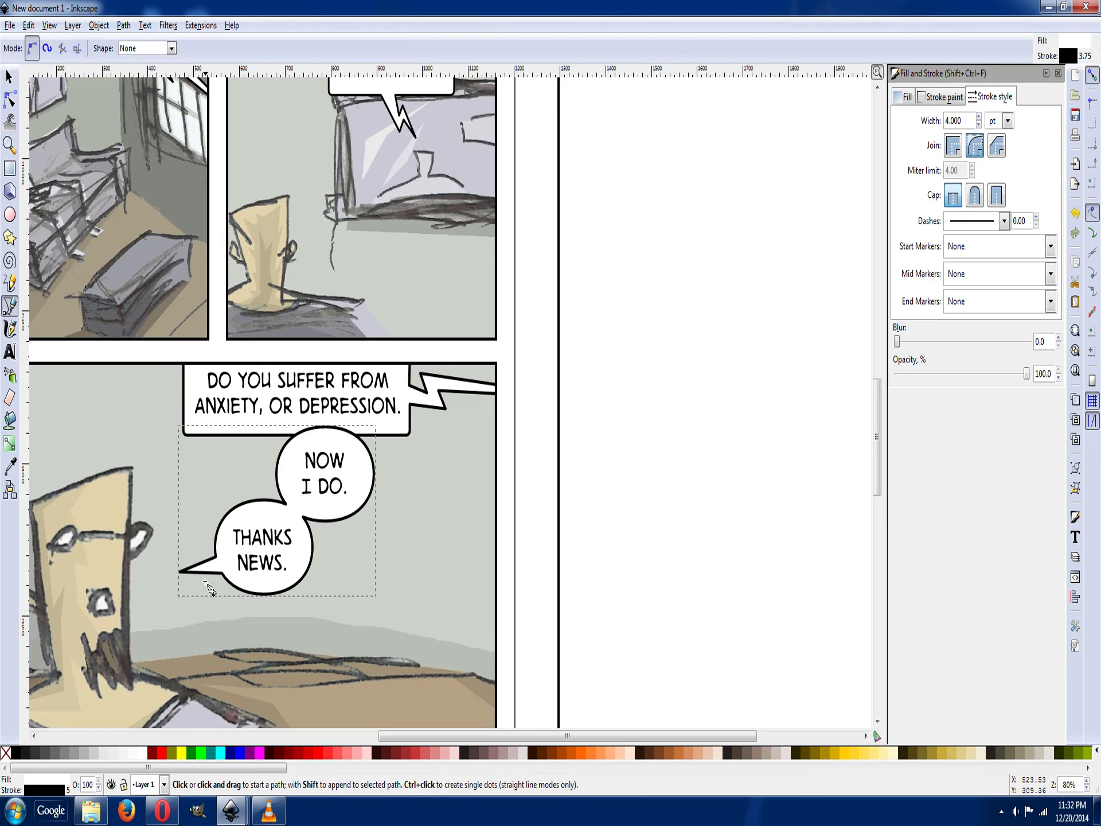
Curve the THANKS NEWS tail's straight edges into a smooth tapered bend, then view the whole page.
{"action": "key", "text": "F2"}
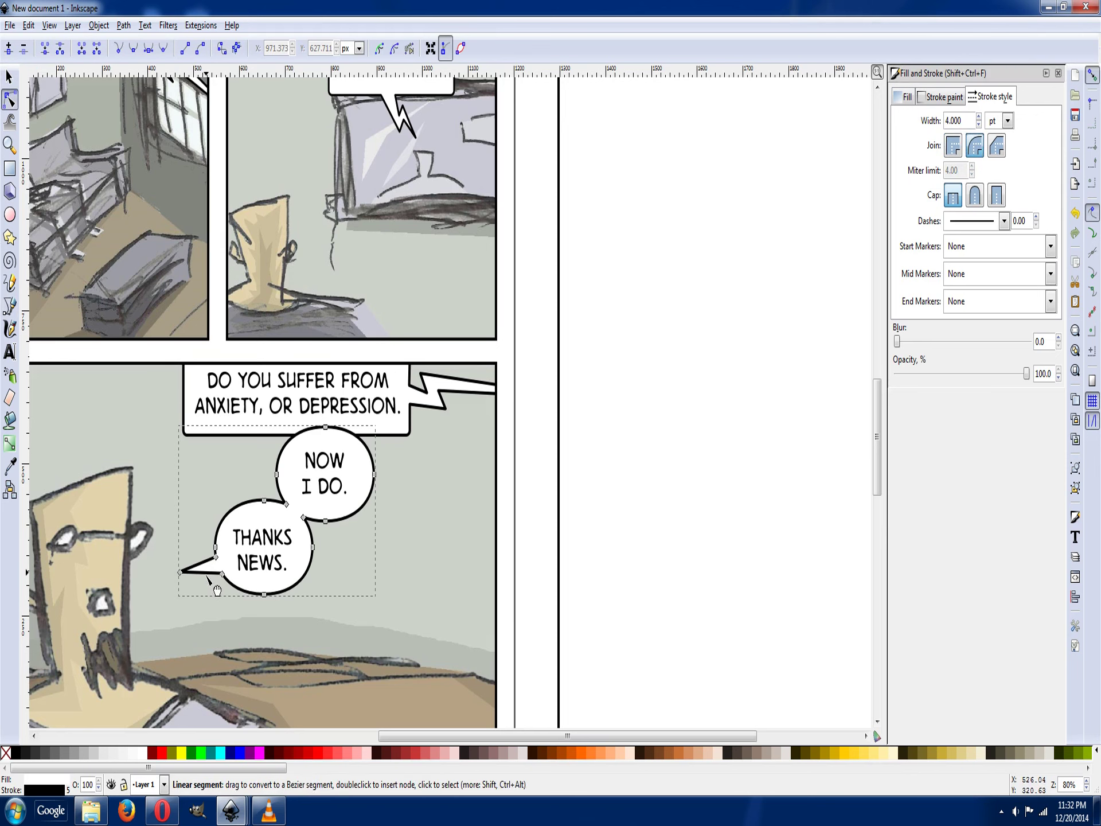
{"action": "left_click_drag", "start_coordinate": [207, 576], "coordinate": [213, 576]}
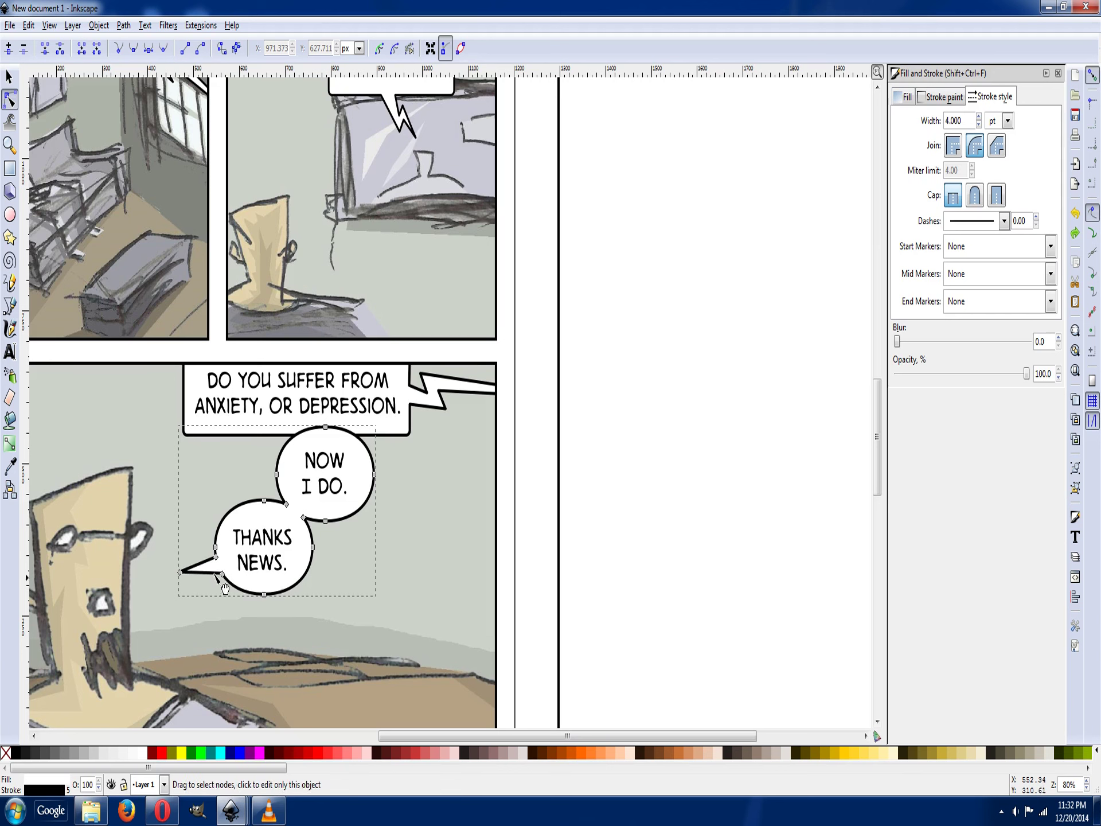
{"action": "mouse_move", "coordinate": [212, 573]}
{"action": "left_mouse_down"}
{"action": "mouse_move", "coordinate": [213, 584]}
{"action": "mouse_move", "coordinate": [204, 567]}
{"action": "left_mouse_up"}
{"action": "key", "text": "minus"}
{"action": "key", "text": "minus"}
{"action": "key", "text": "minus"}
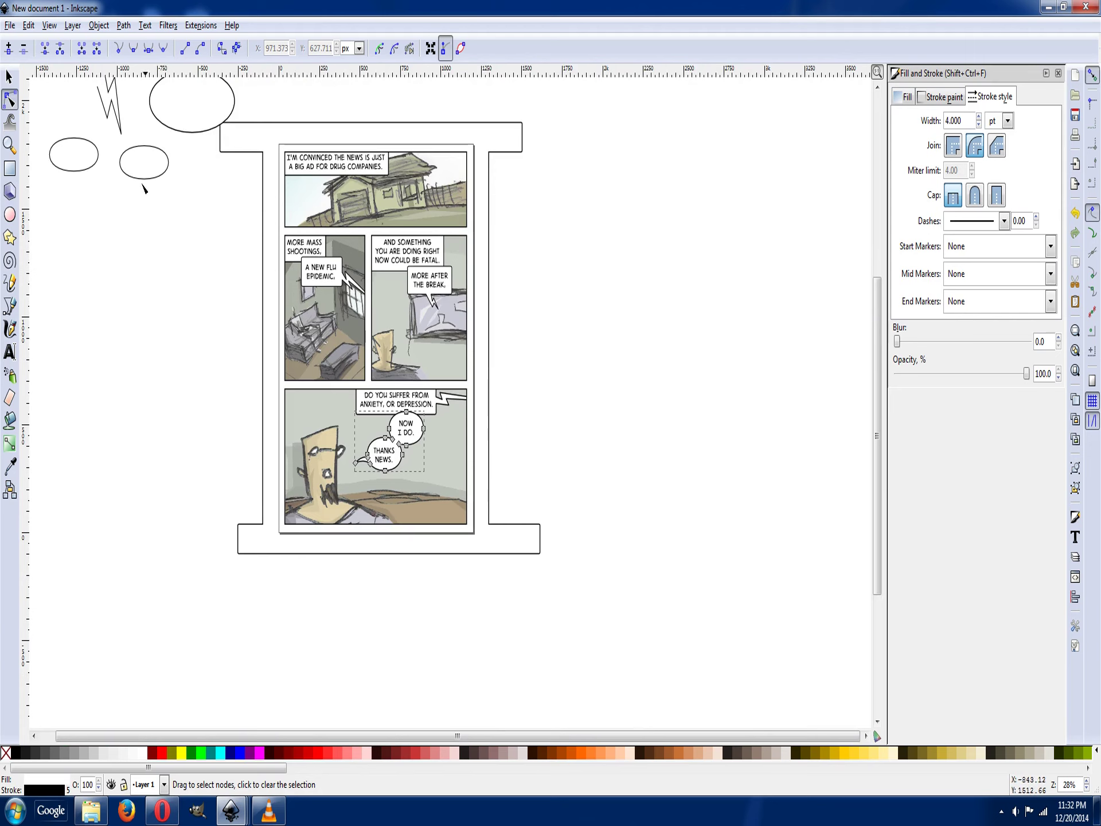
Zoom into the middle panels and select the A NEW FLU EPIDEMIC balloon's nodes.
{"action": "left_click", "coordinate": [11, 147]}
{"action": "left_click_drag", "start_coordinate": [351, 246], "coordinate": [403, 337]}
{"action": "left_click", "coordinate": [10, 77]}
{"action": "left_click", "coordinate": [374, 376]}
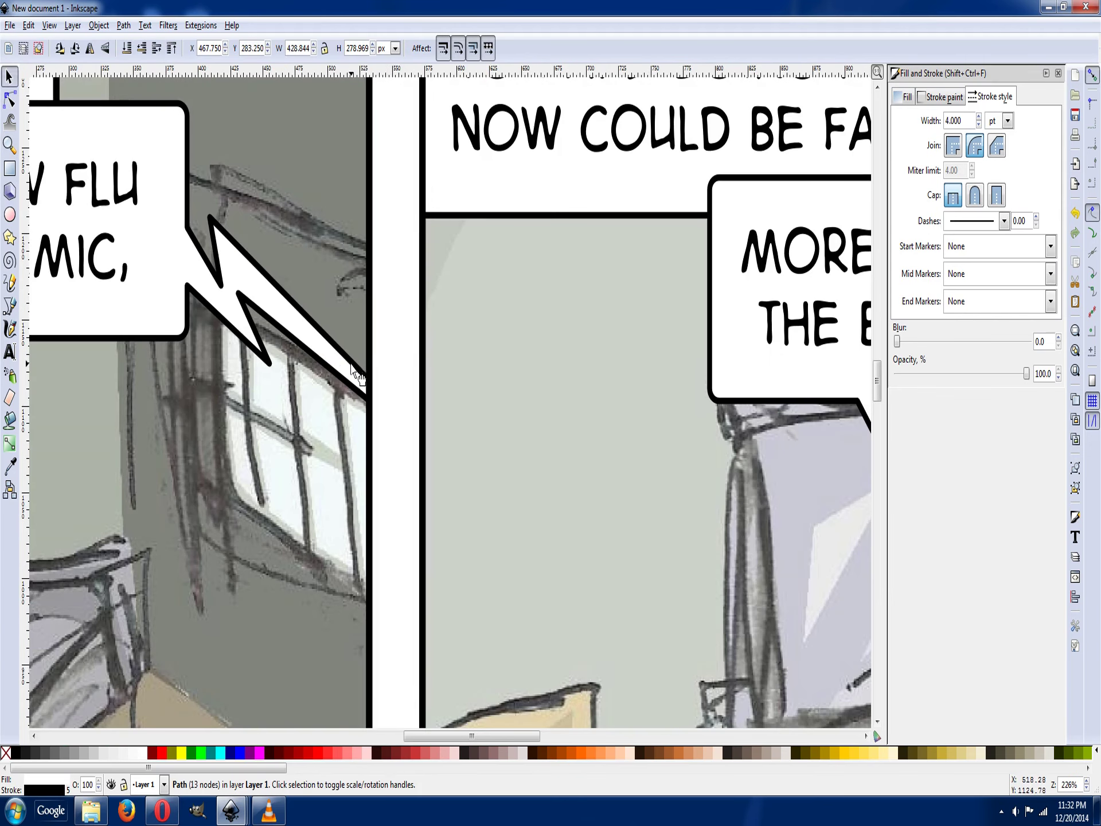
{"action": "left_click", "coordinate": [10, 99]}
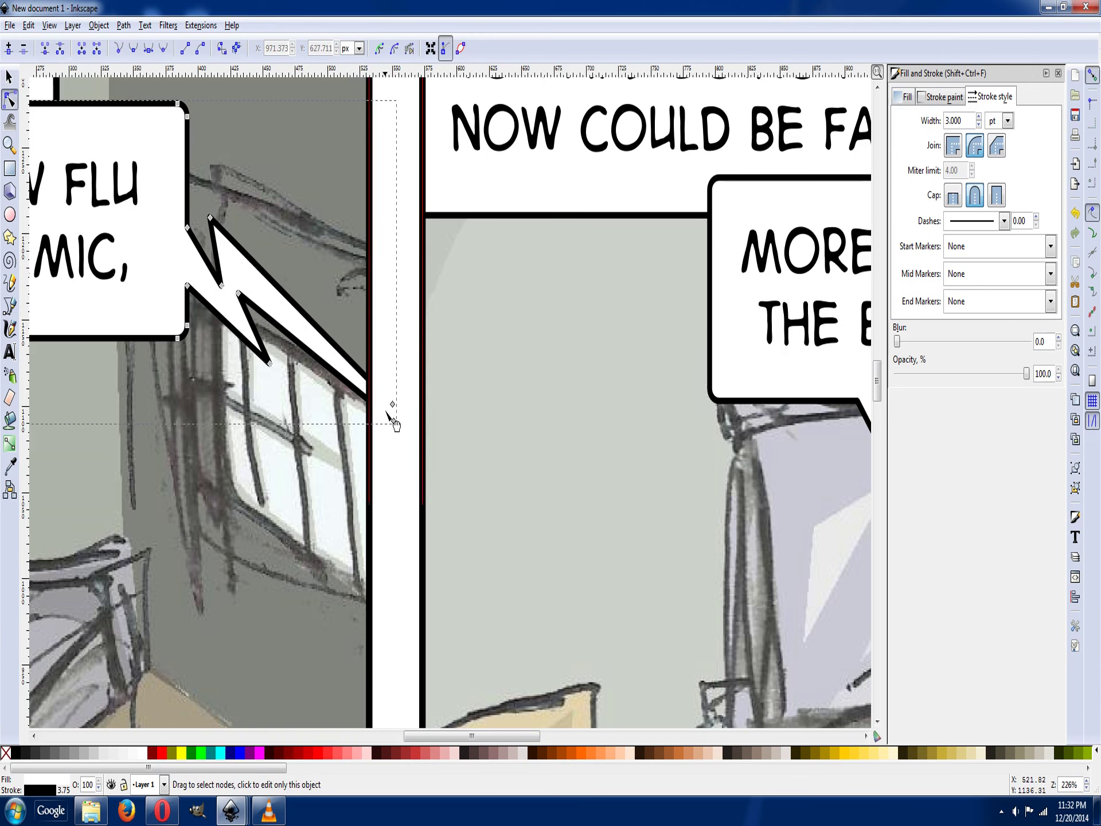
Move the tail tip and inner zigzag corner to about x 433, y 1165 px.
{"action": "left_click_drag", "start_coordinate": [394, 405], "coordinate": [397, 399]}
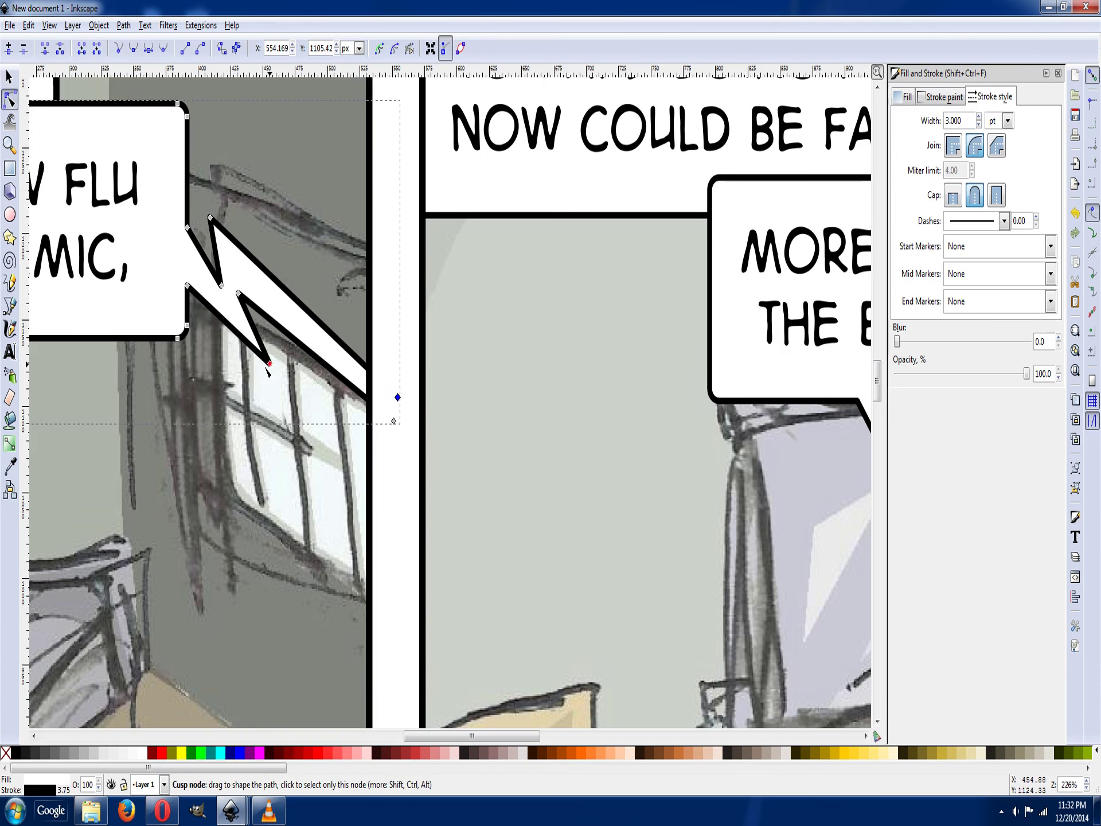
{"action": "left_click_drag", "start_coordinate": [267, 368], "coordinate": [259, 374]}
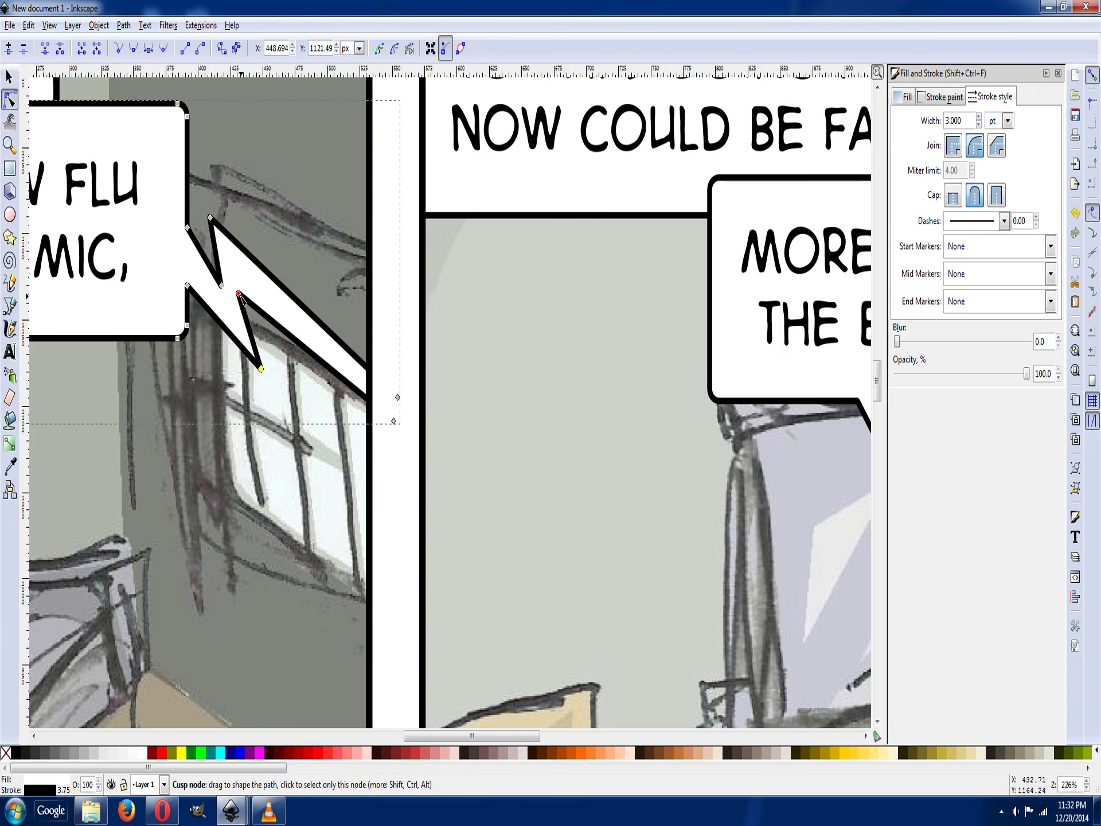
{"action": "left_click_drag", "start_coordinate": [240, 299], "coordinate": [243, 298]}
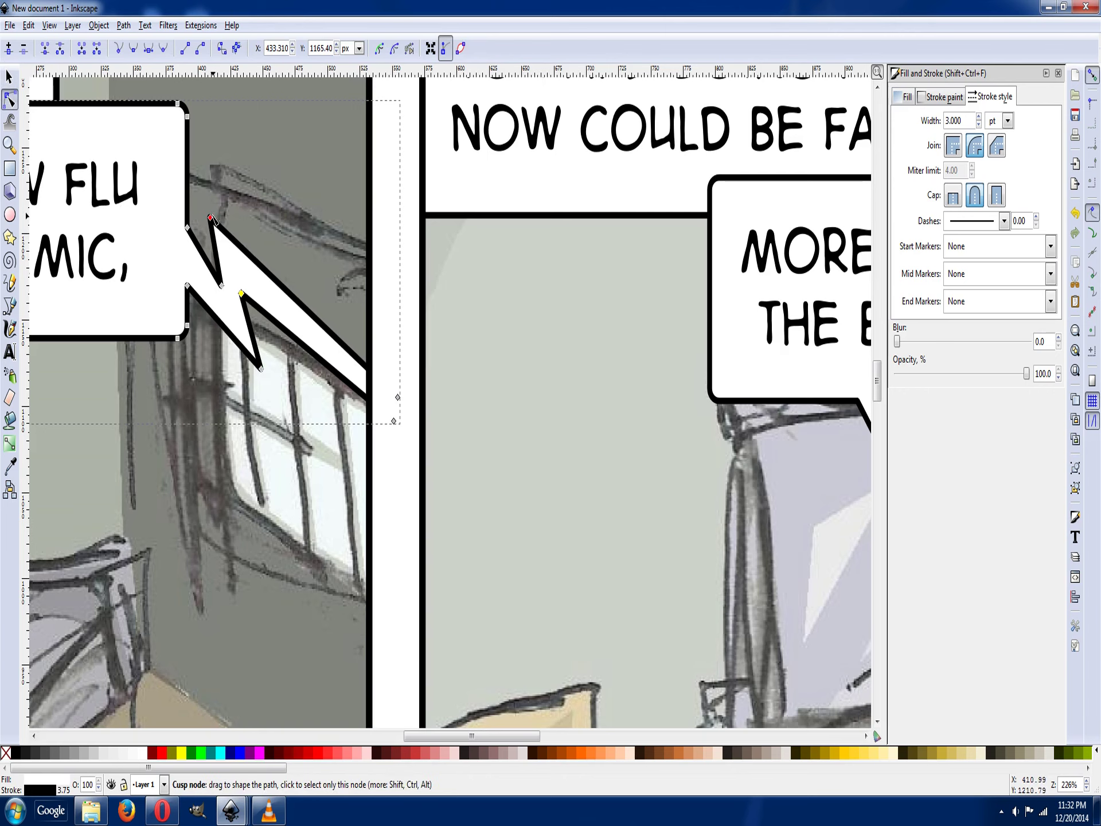
{"action": "key", "text": "minus"}
{"action": "key", "text": "minus"}
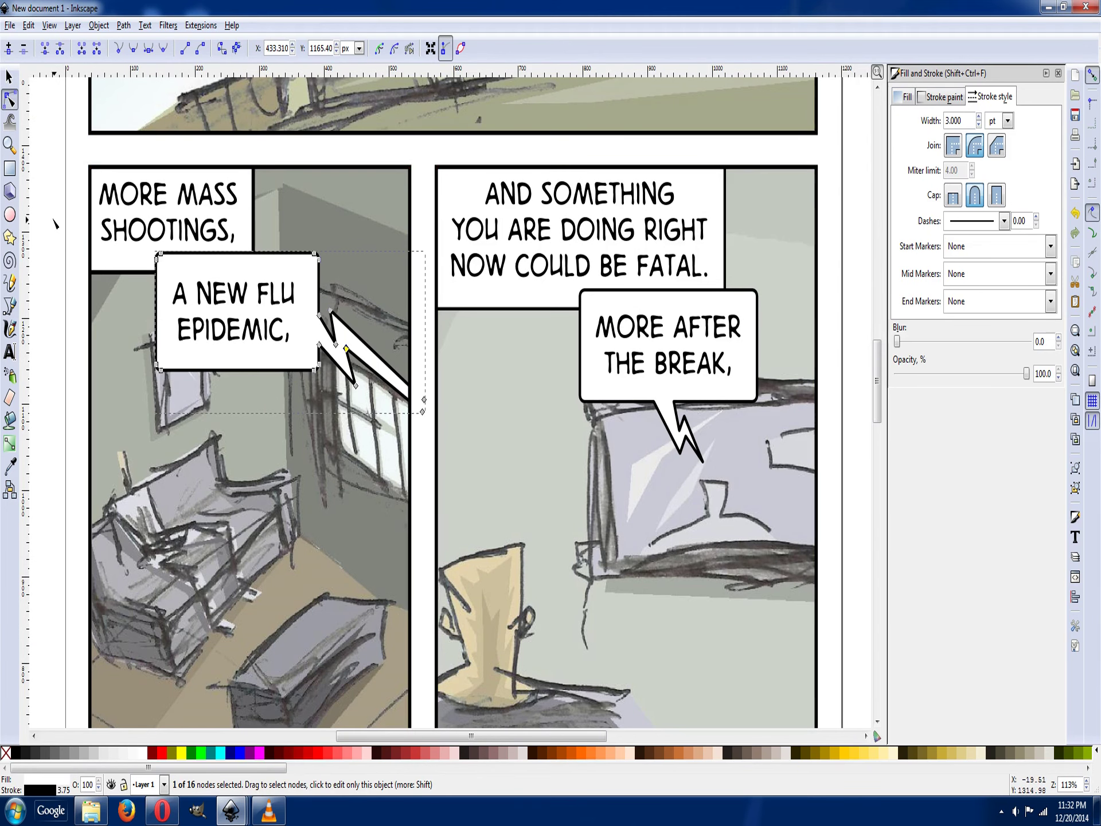
{"action": "key", "text": "F1"}
{"action": "key", "text": "Tab"}
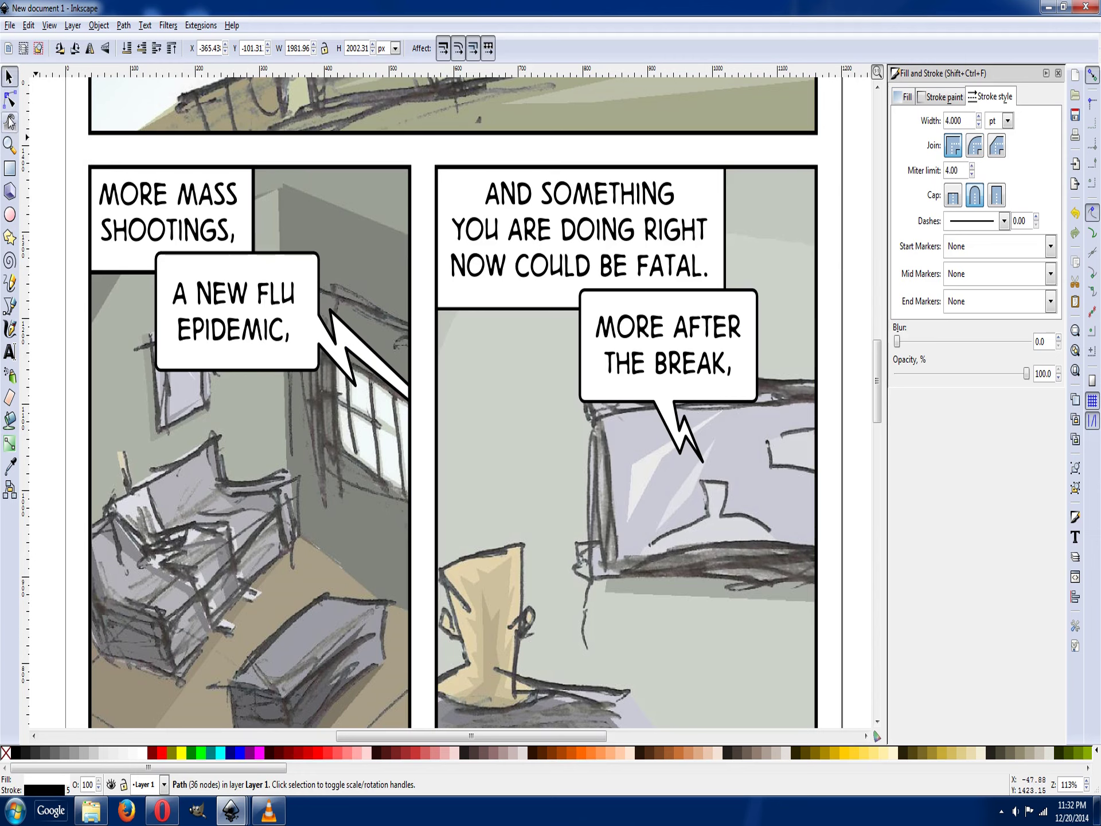
Fit the page in view and save it as news.svg in the inkscape jornal folder.
{"action": "left_click", "coordinate": [10, 145]}
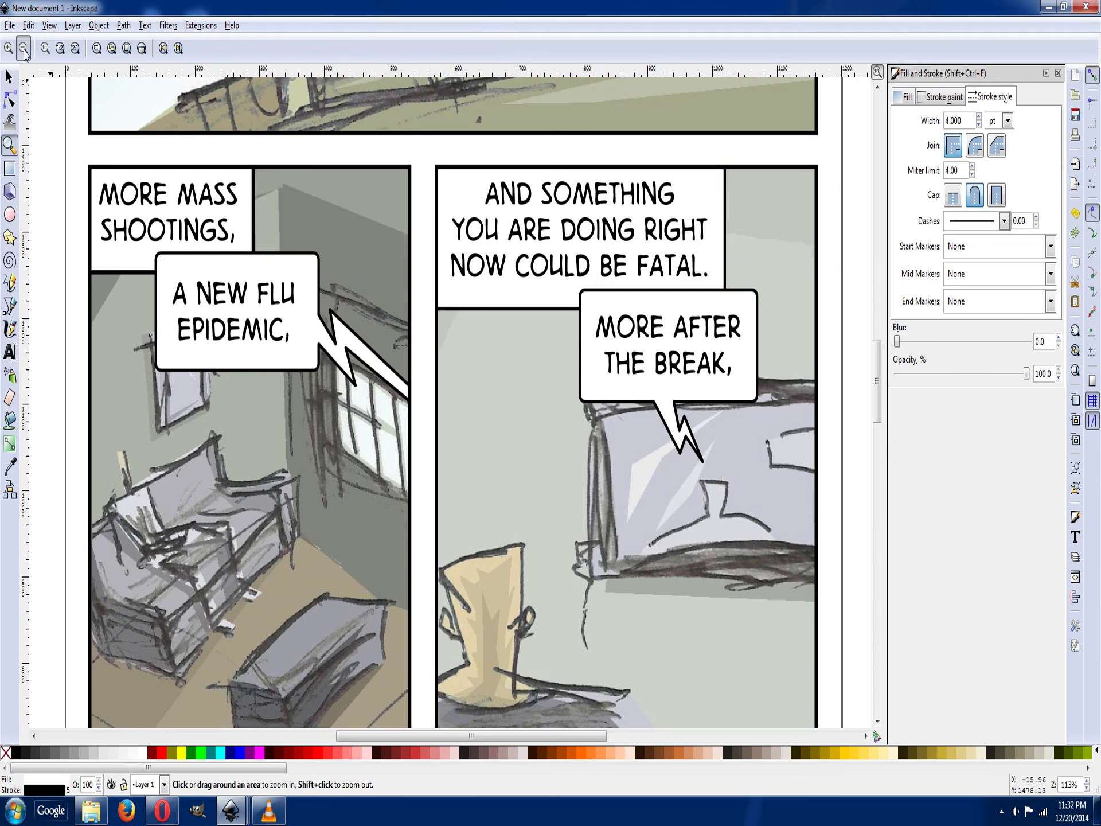
{"action": "left_click", "coordinate": [24, 49]}
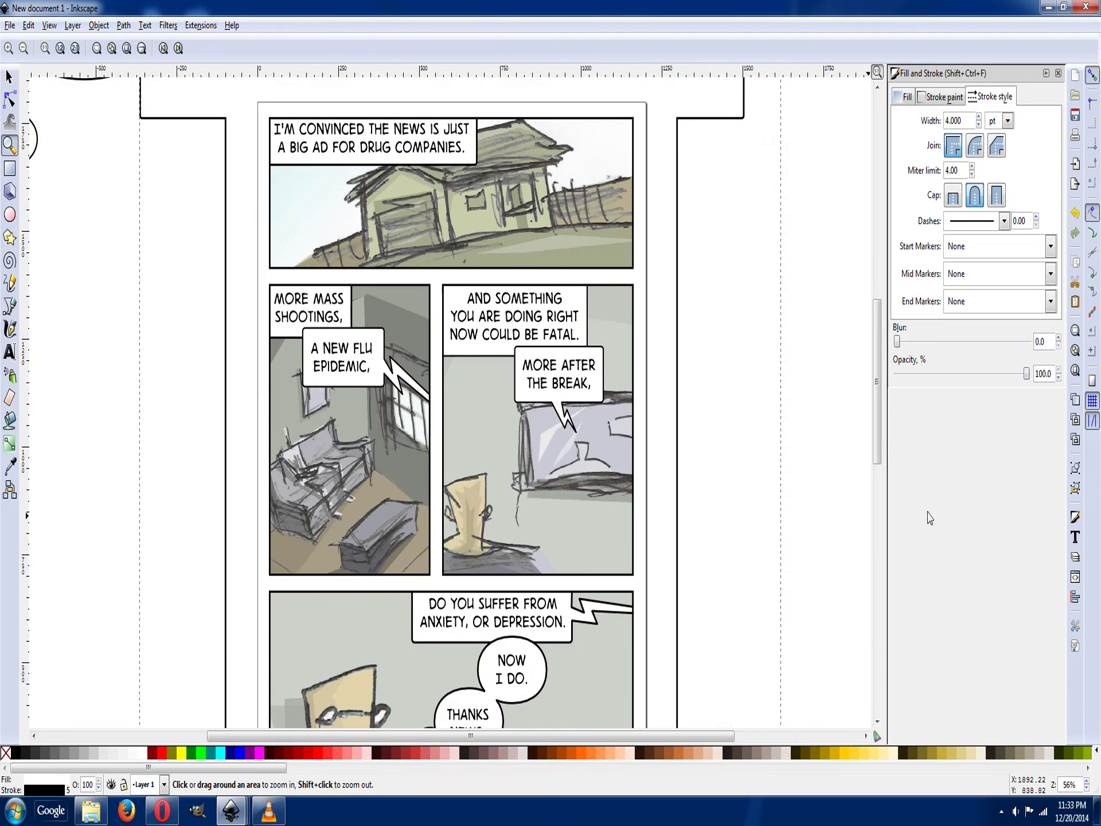
{"action": "left_click_drag", "start_coordinate": [882, 373], "coordinate": [882, 390]}
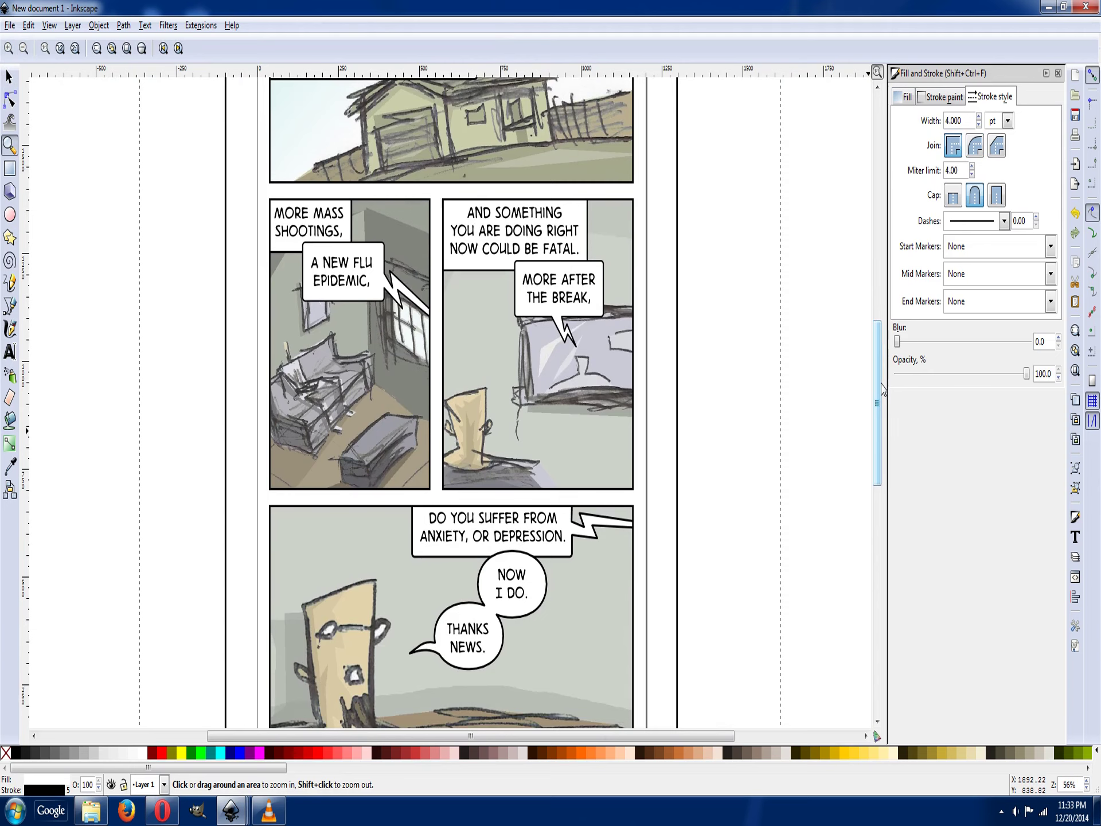
{"action": "key", "text": "minus"}
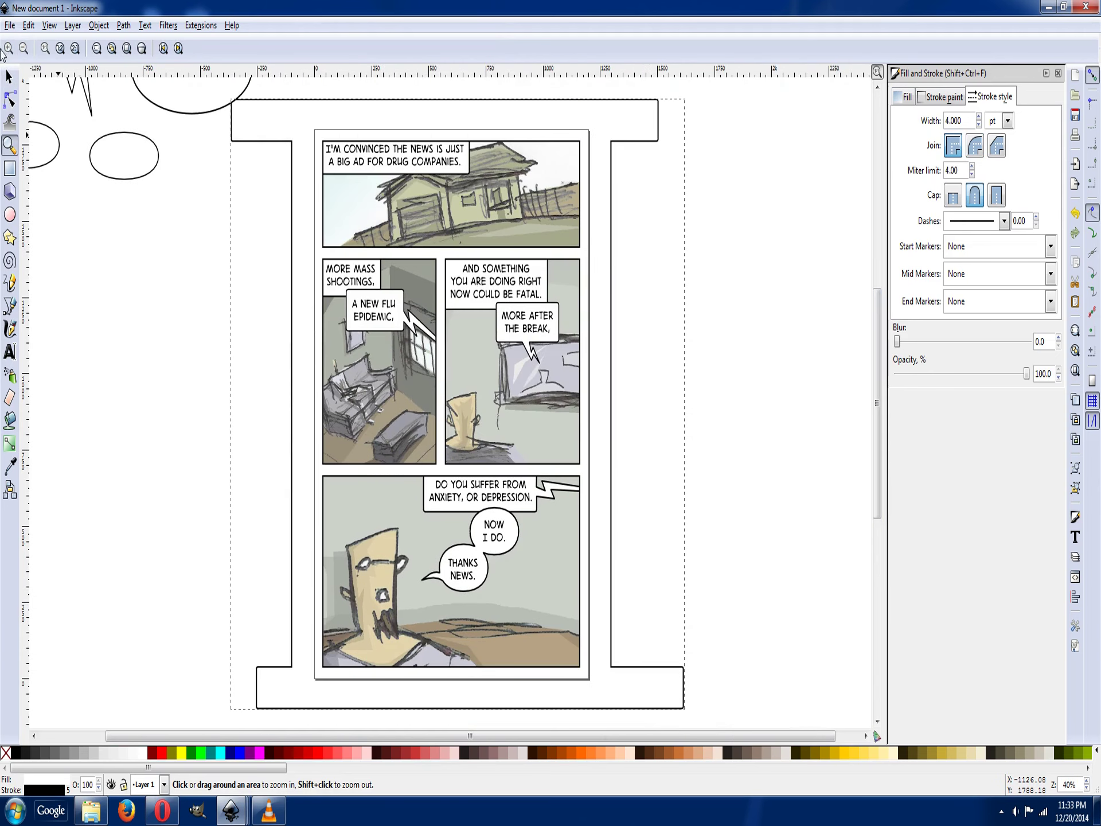
{"action": "left_click", "coordinate": [10, 26]}
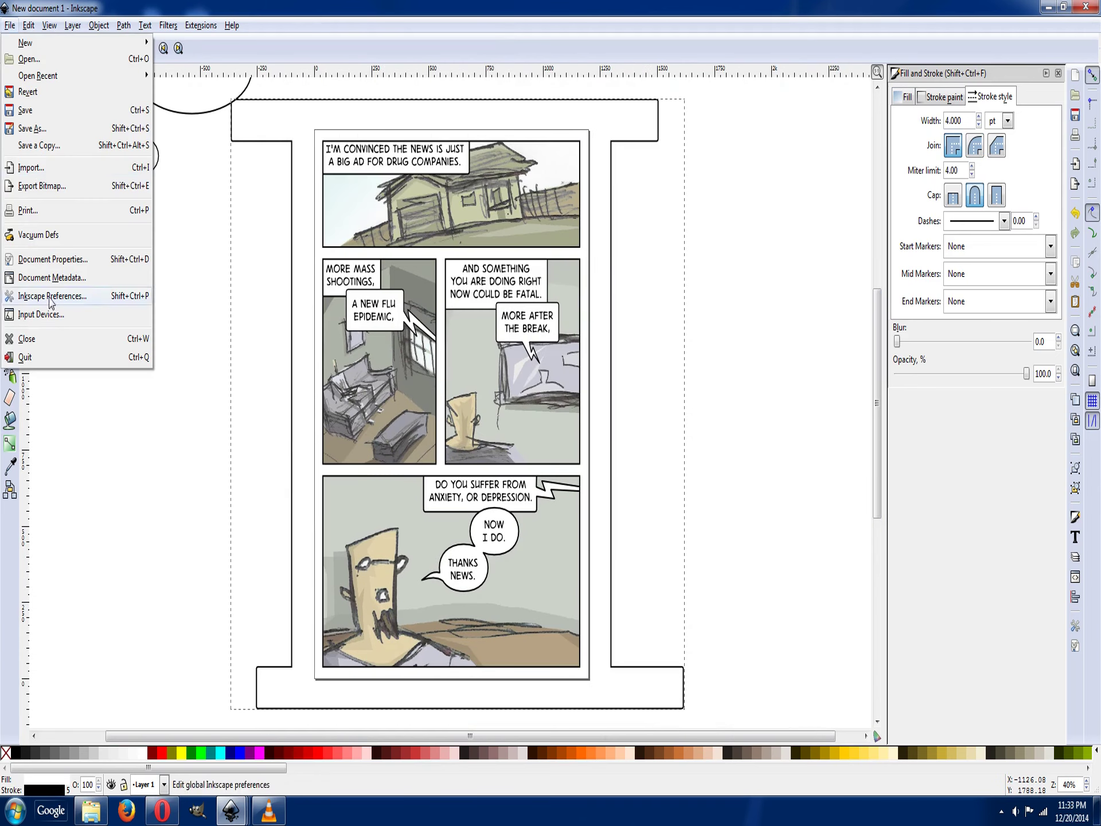
{"action": "left_click", "coordinate": [29, 128]}
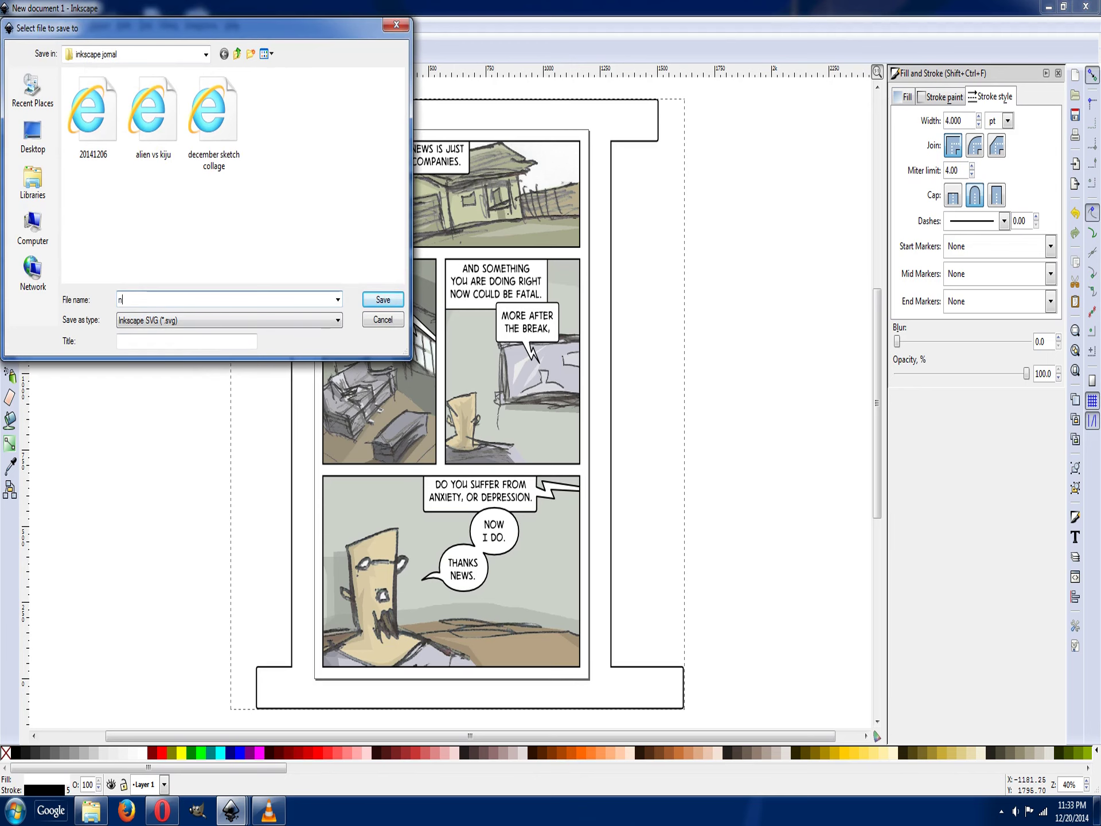
{"action": "key", "text": "Return"}
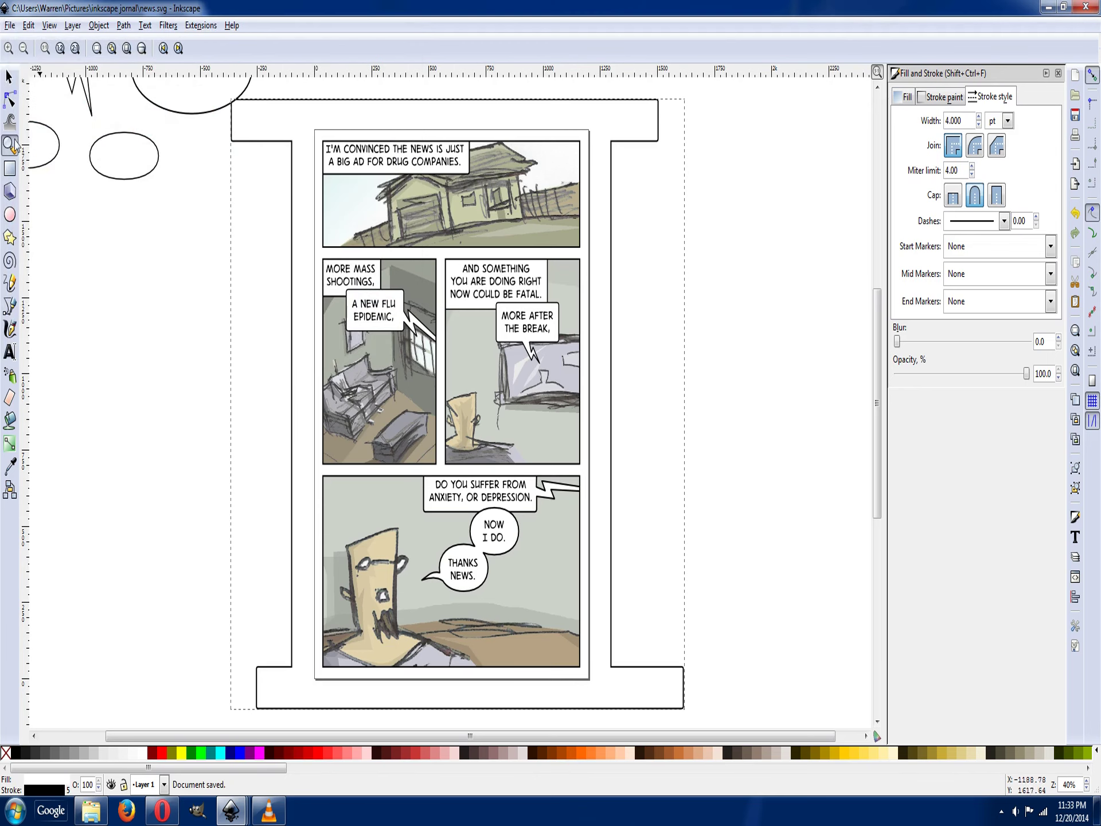
{"action": "left_click", "coordinate": [10, 25]}
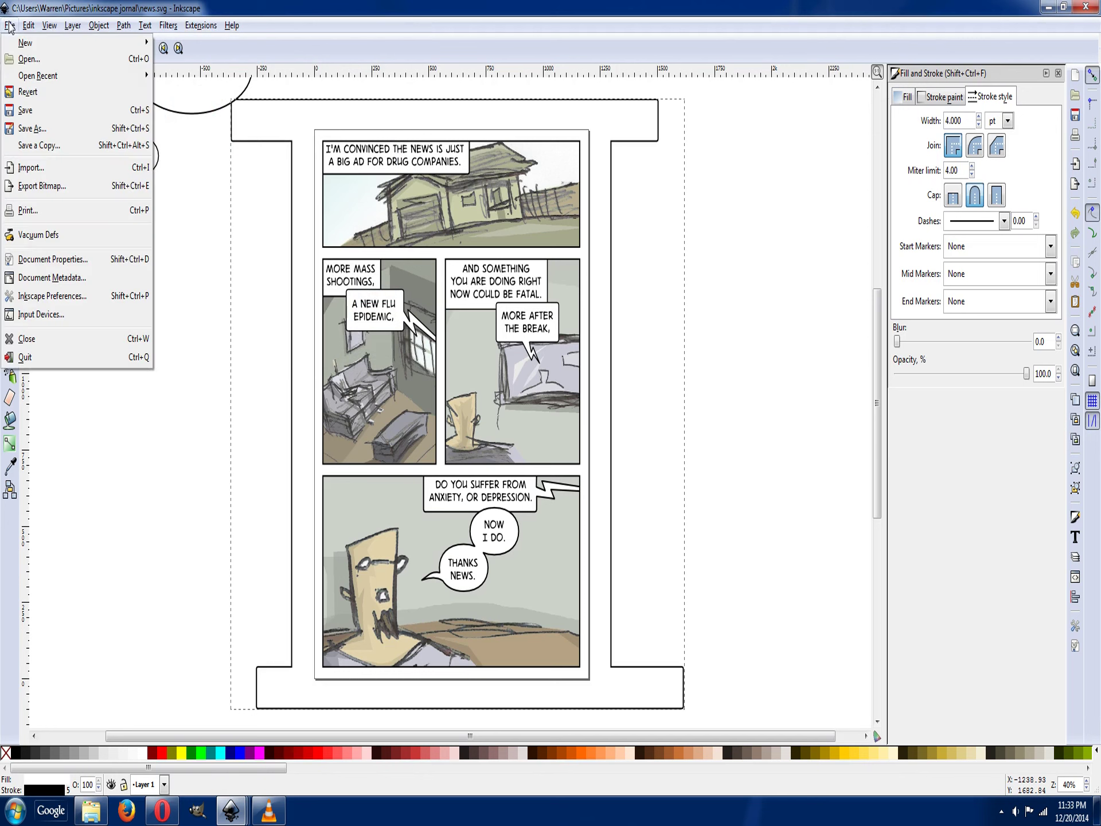
{"action": "left_click", "coordinate": [27, 187]}
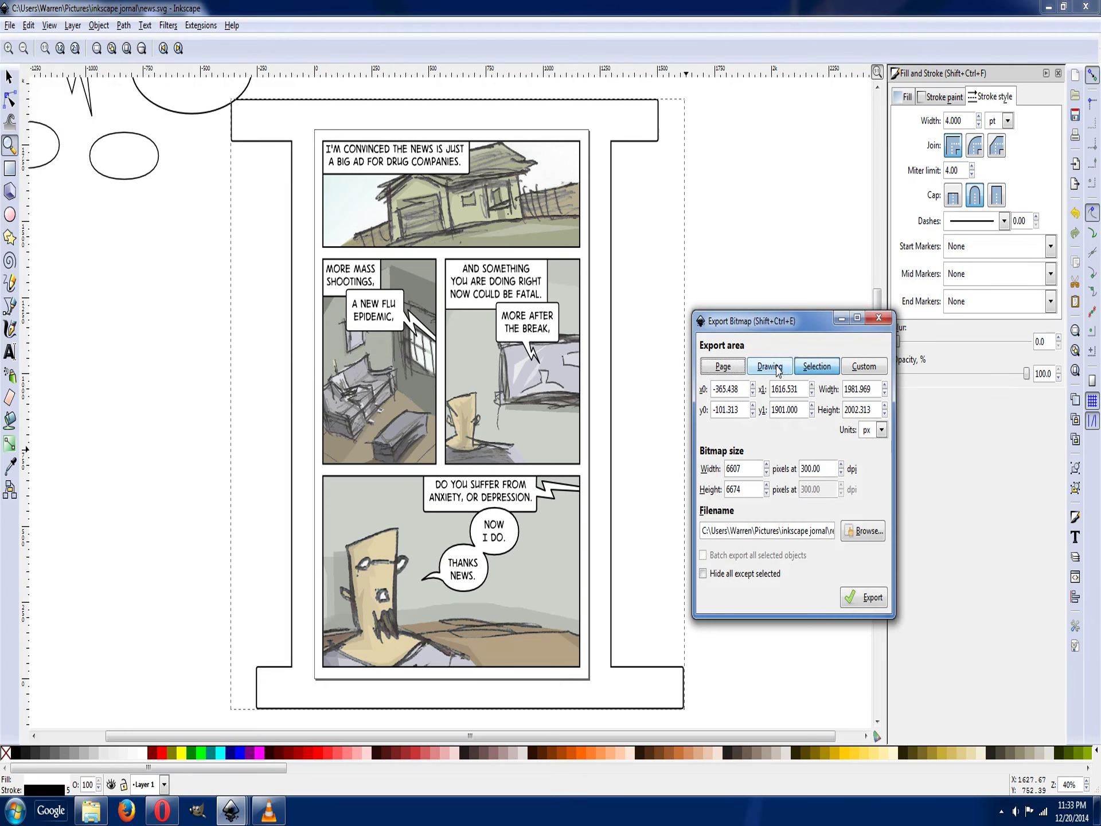
Export the whole page as a 4000×6000 news.png at 300 dpi into Pictures.
{"action": "left_click", "coordinate": [717, 371]}
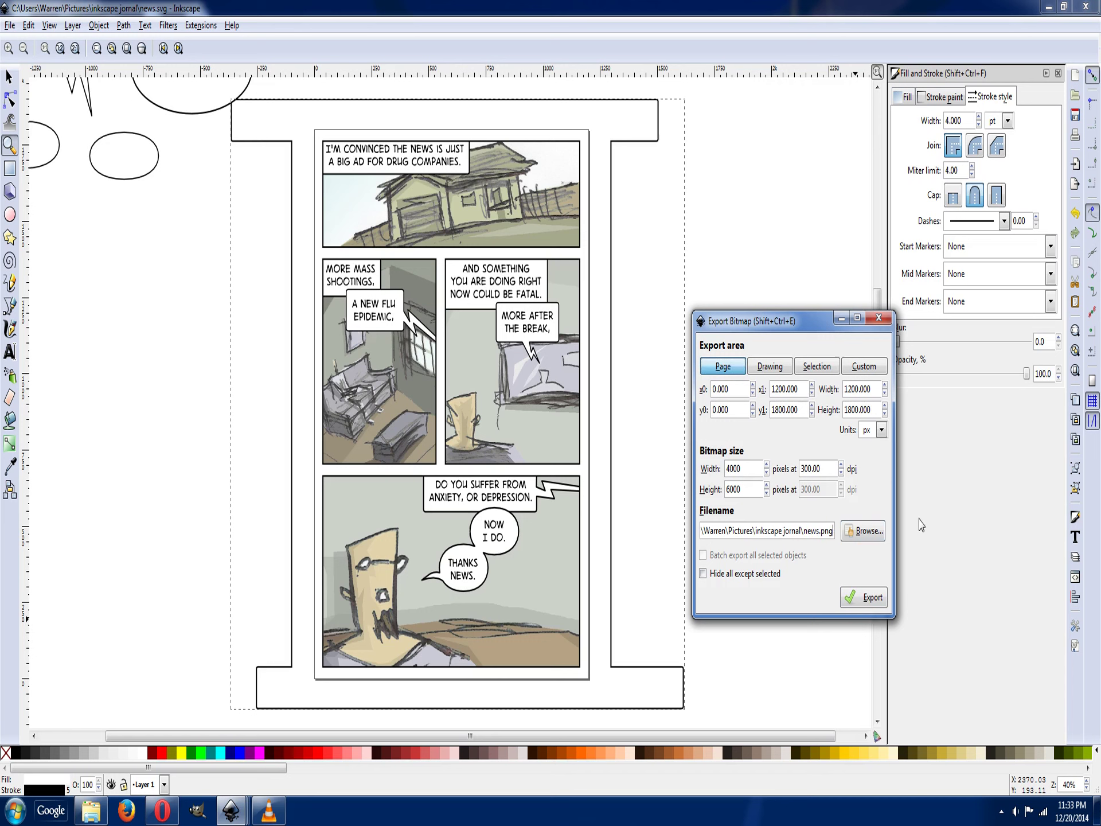
{"action": "key", "text": "BackSpace"}
{"action": "key", "text": "BackSpace"}
{"action": "key", "text": "BackSpace"}
{"action": "key", "text": "BackSpace"}
{"action": "key", "text": "BackSpace"}
{"action": "key", "text": "BackSpace"}
{"action": "key", "text": "BackSpace"}
{"action": "key", "text": "BackSpace"}
{"action": "key", "text": "BackSpace"}
{"action": "key", "text": "BackSpace"}
{"action": "key", "text": "BackSpace"}
{"action": "key", "text": "BackSpace"}
{"action": "left_click", "coordinate": [867, 597]}
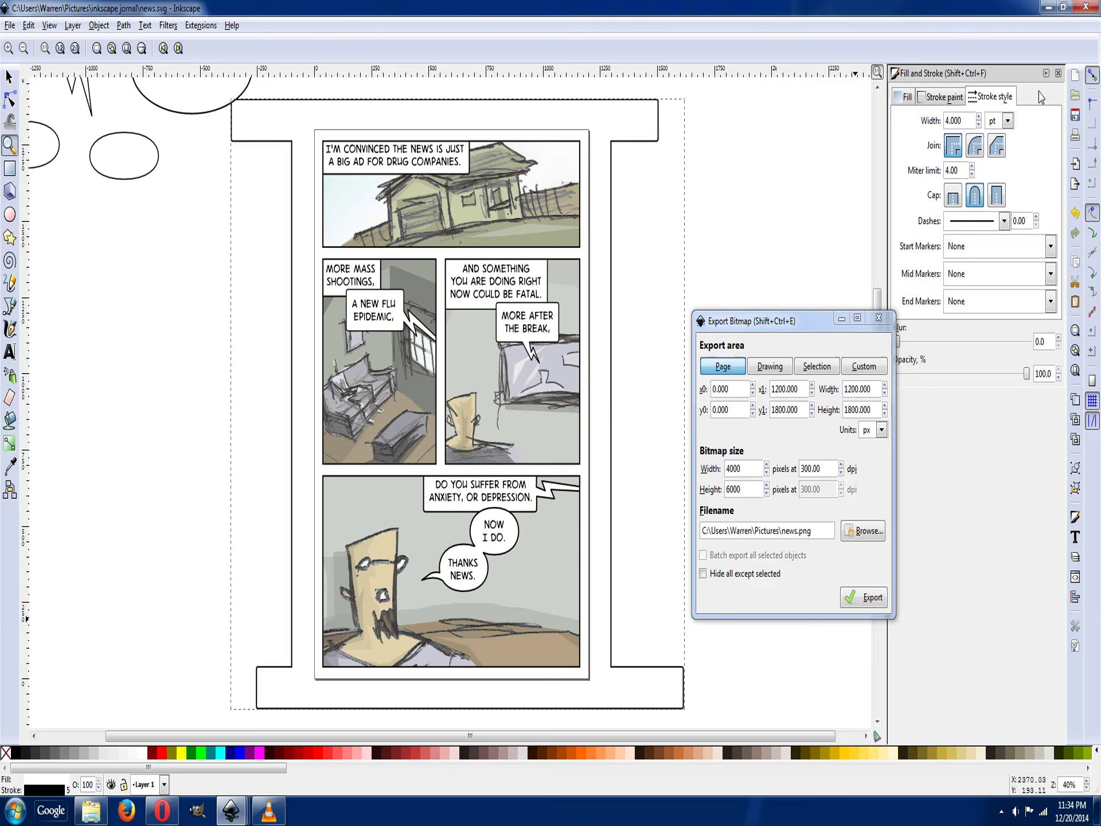
{"action": "left_click", "coordinate": [1048, 7]}
Open the exported news.png from the Pictures library in Windows Photo Viewer.
{"action": "left_click", "coordinate": [1047, 8]}
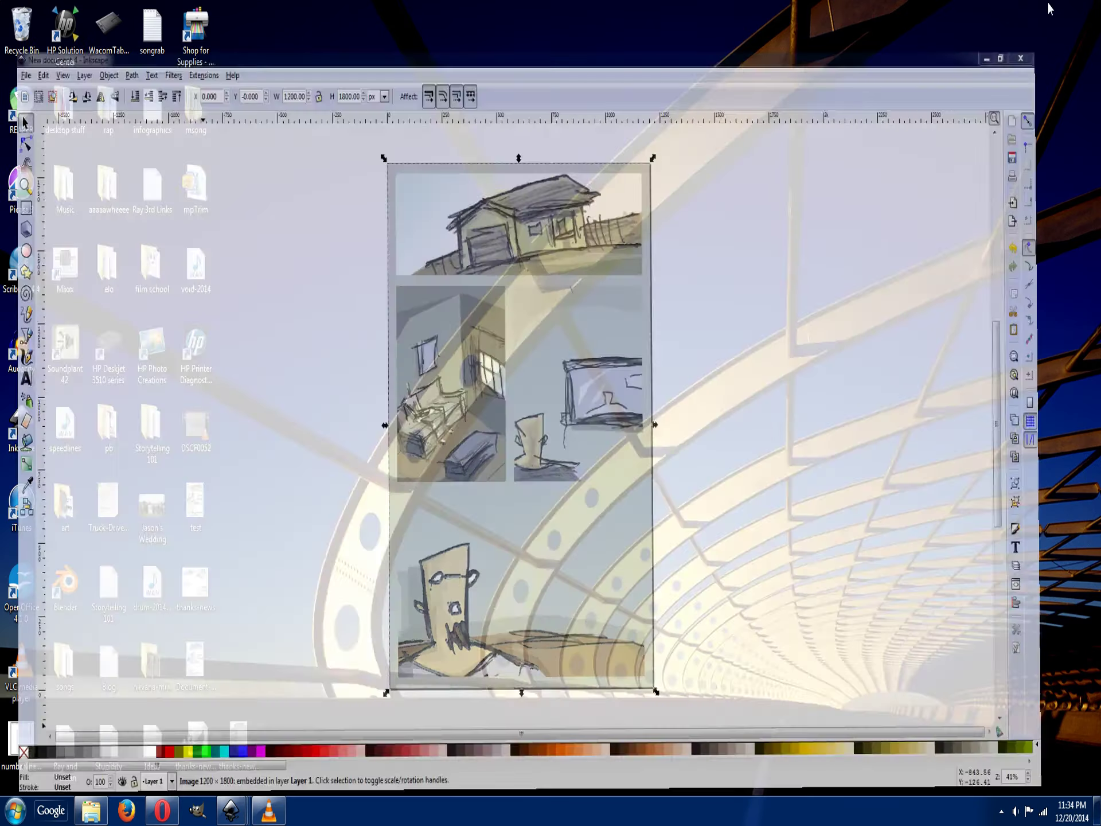
{"action": "left_click", "coordinate": [92, 817]}
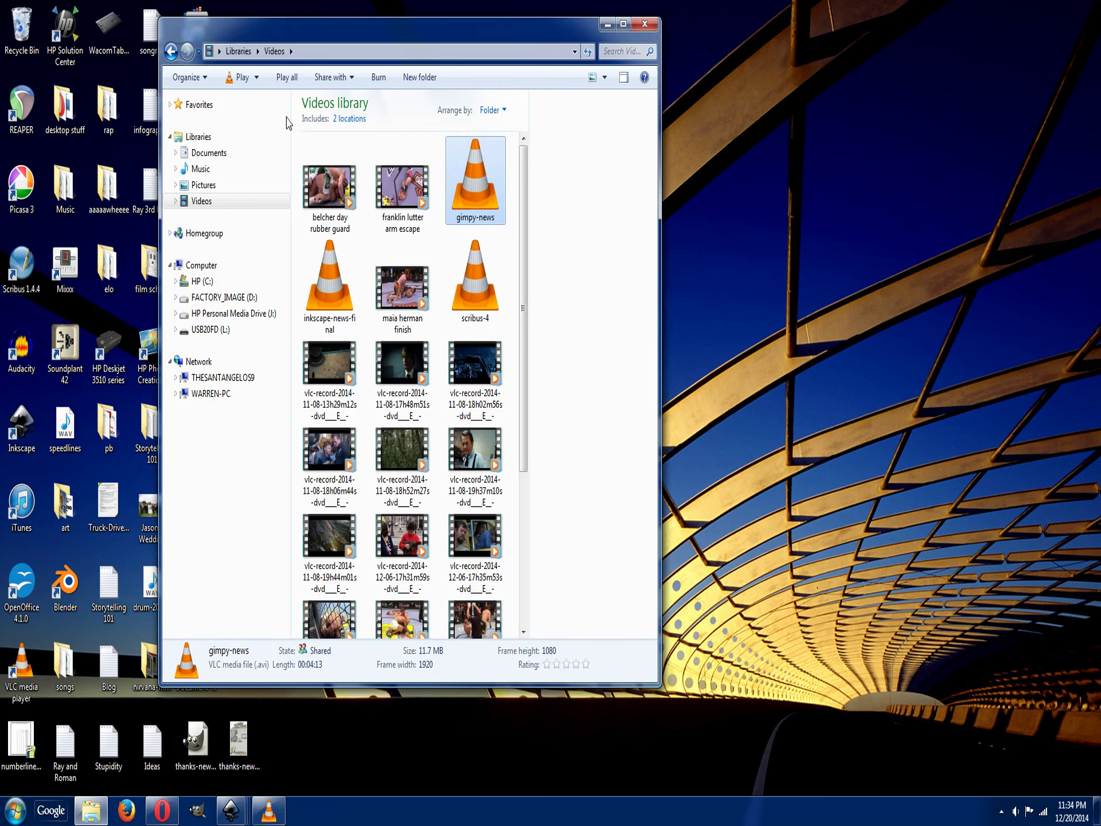
{"action": "left_click", "coordinate": [203, 186]}
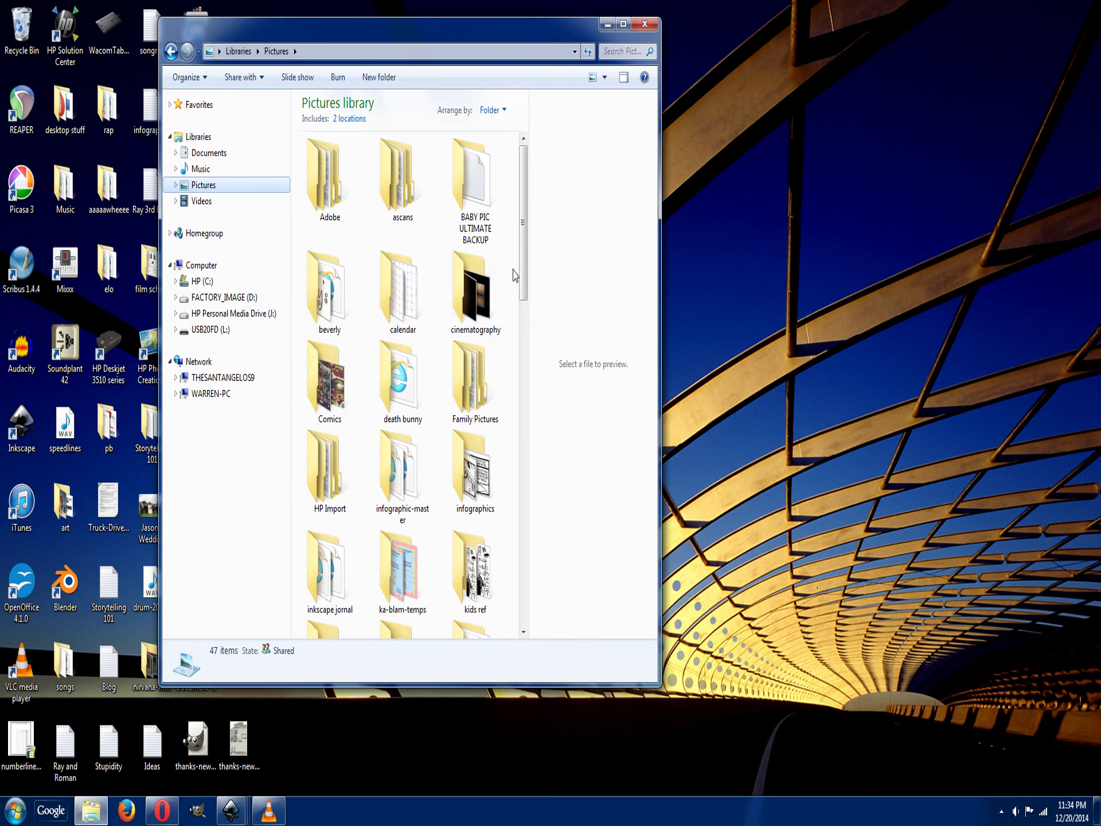
{"action": "left_click_drag", "start_coordinate": [523, 261], "coordinate": [507, 647]}
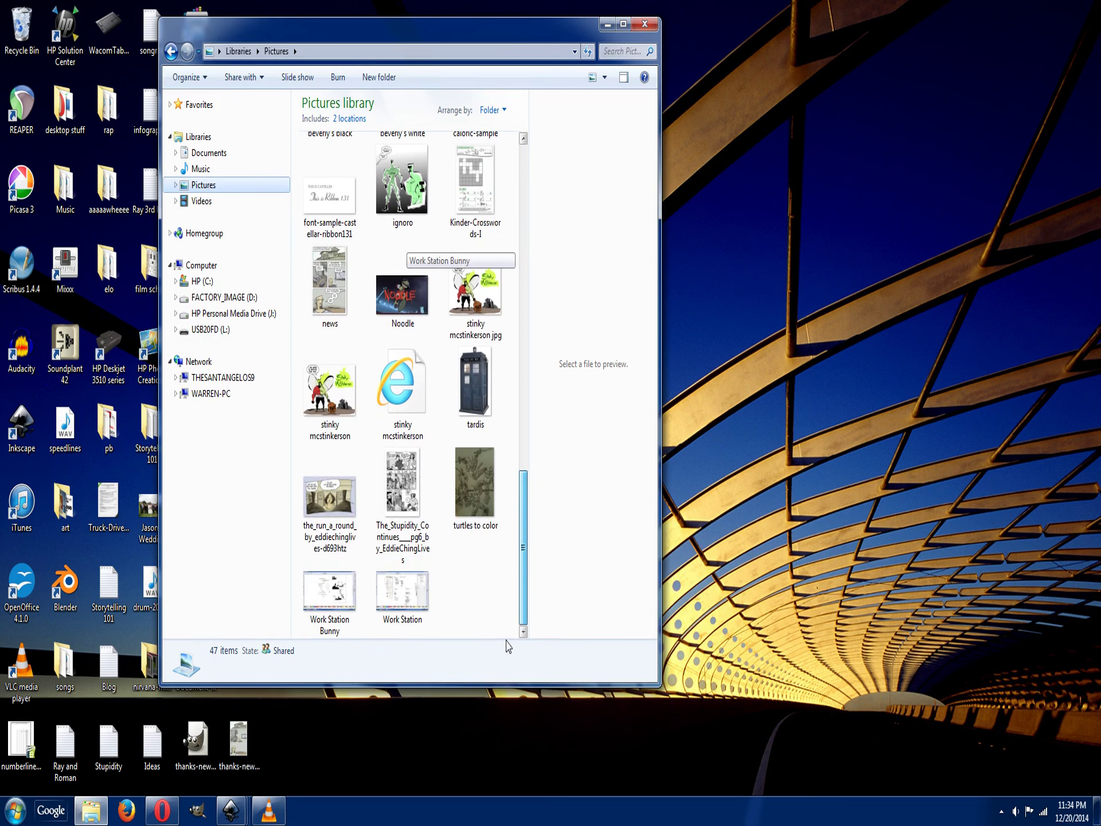
{"action": "double_click", "coordinate": [330, 281]}
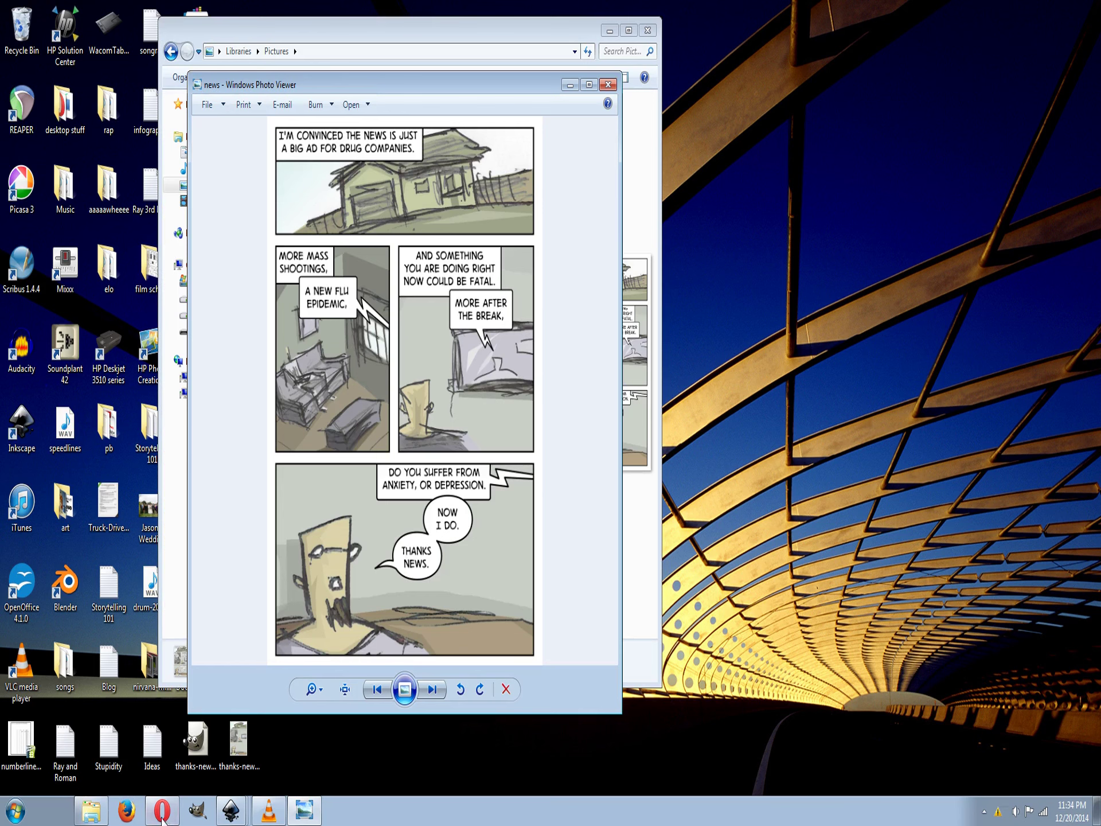
Bring VLC media player to the front over the Photo Viewer preview of the news comic page.
{"action": "left_click", "coordinate": [269, 814]}
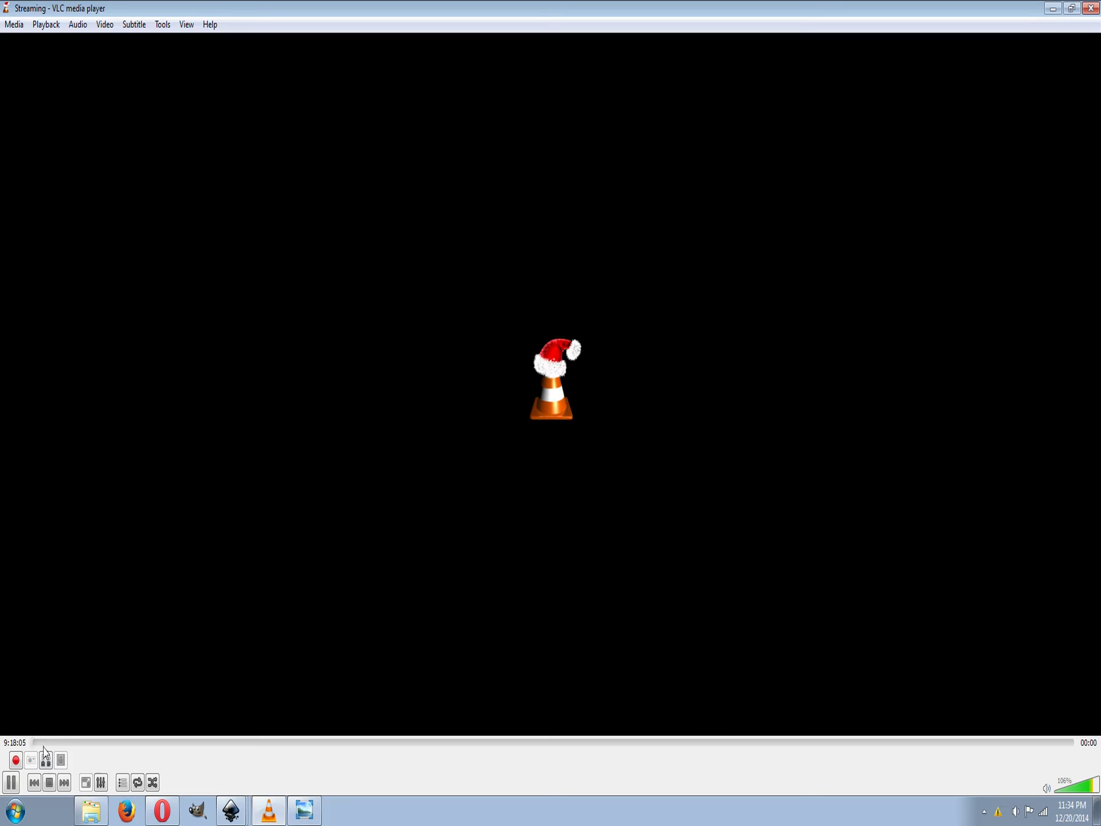